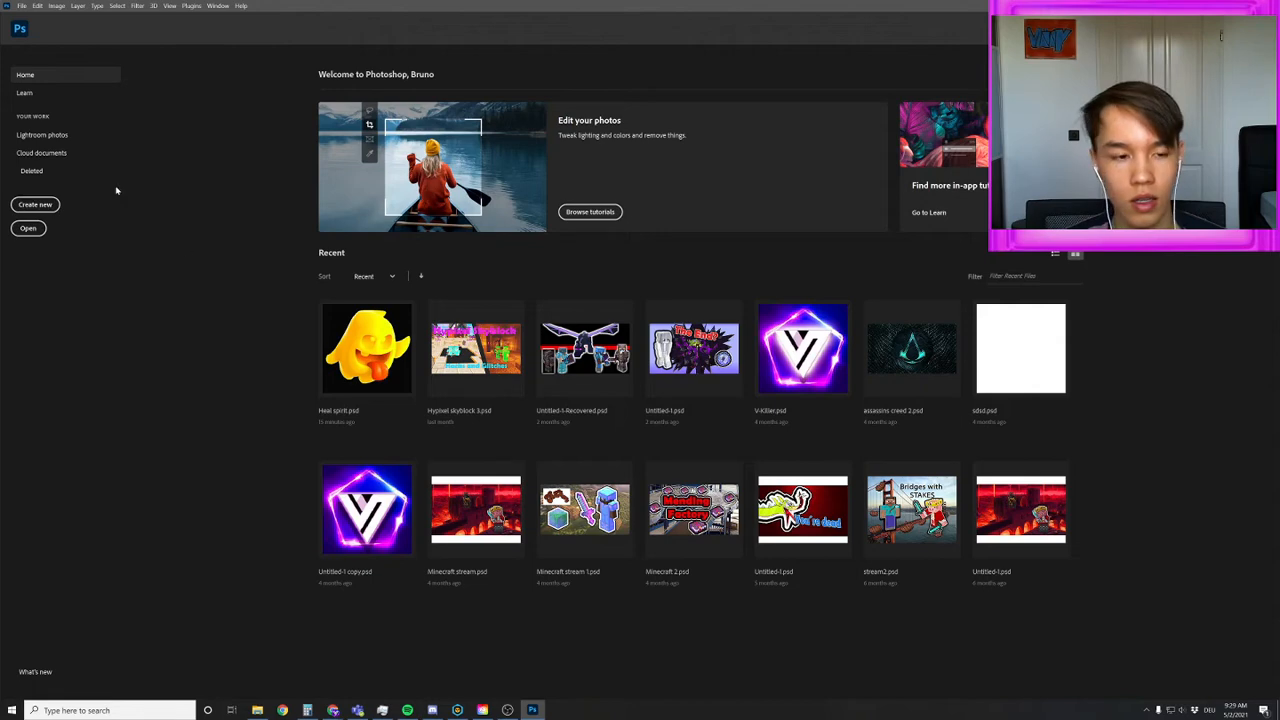
Create a new 720 × 720 pixel document at 72 pixels/inch in RGB Color with a white background
left_click(35, 205)
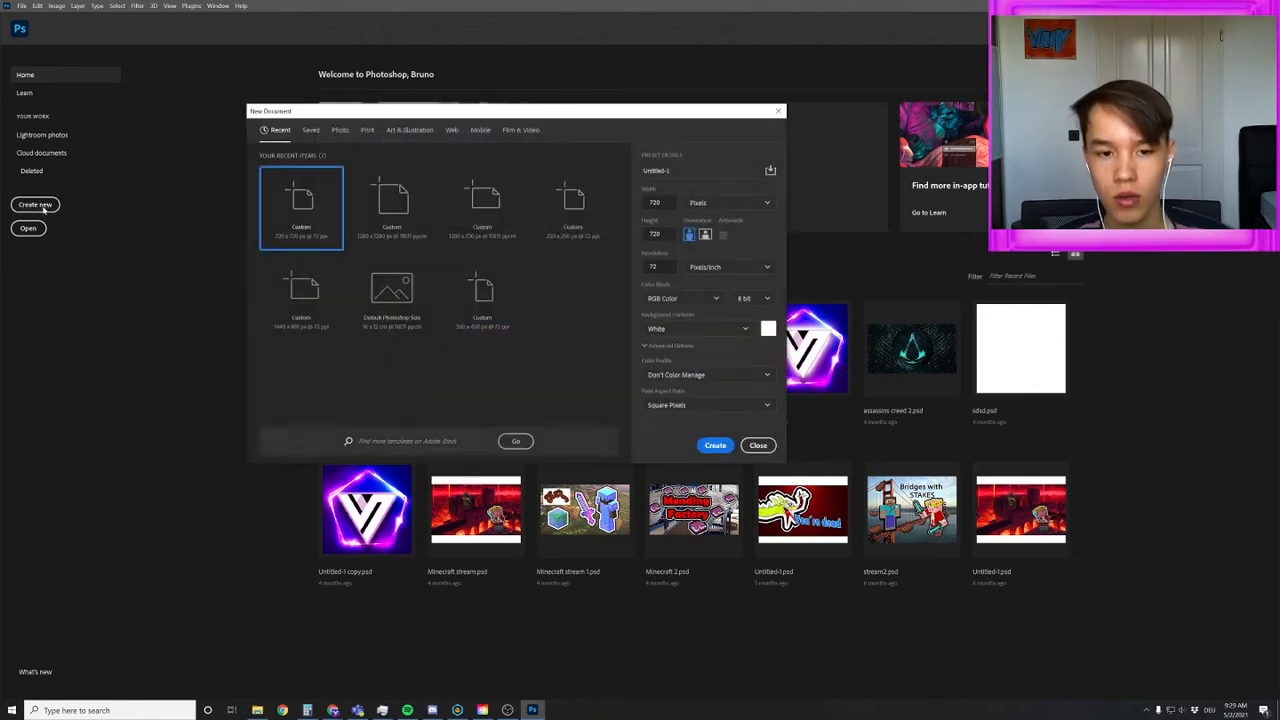
left_click(742, 204)
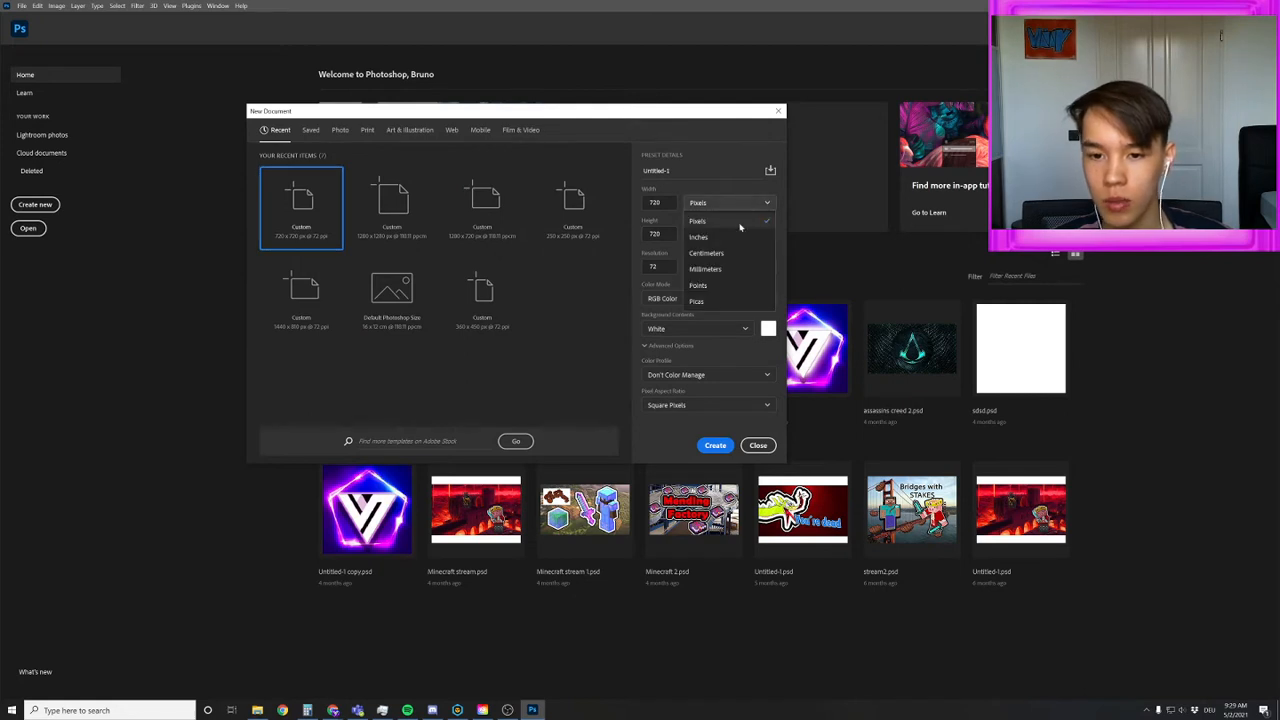
left_click(740, 226)
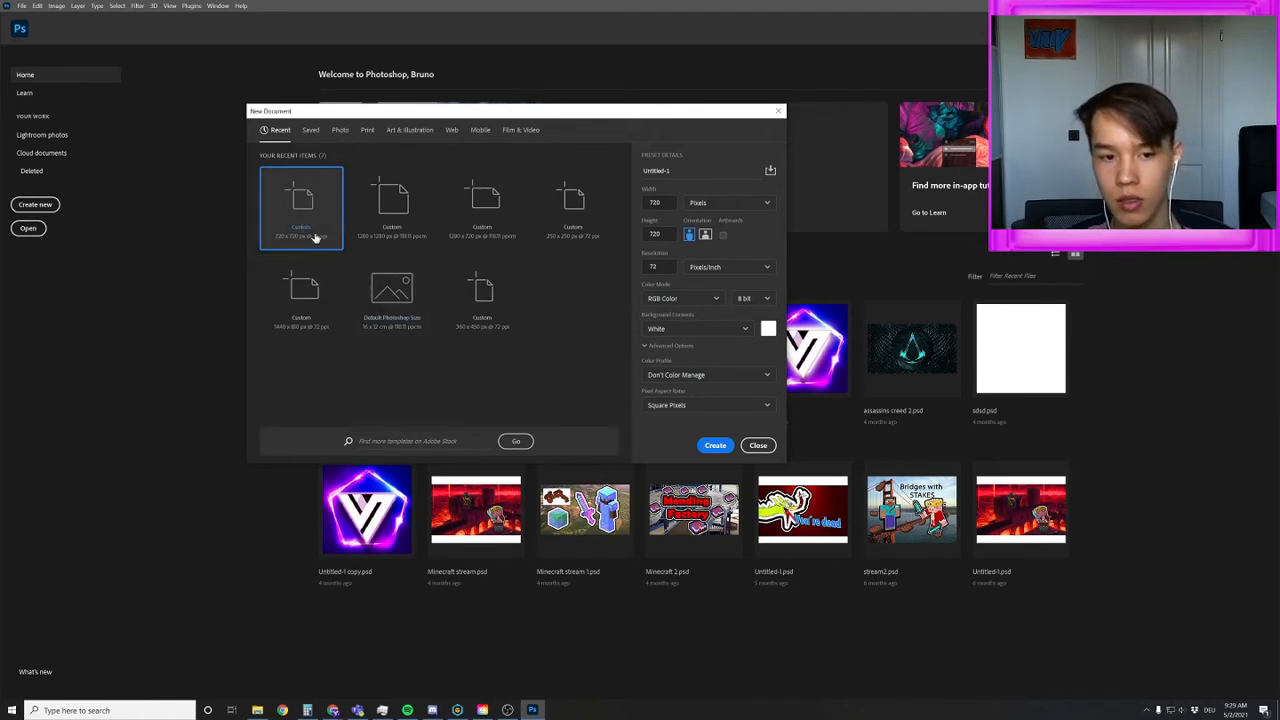
left_click(715, 446)
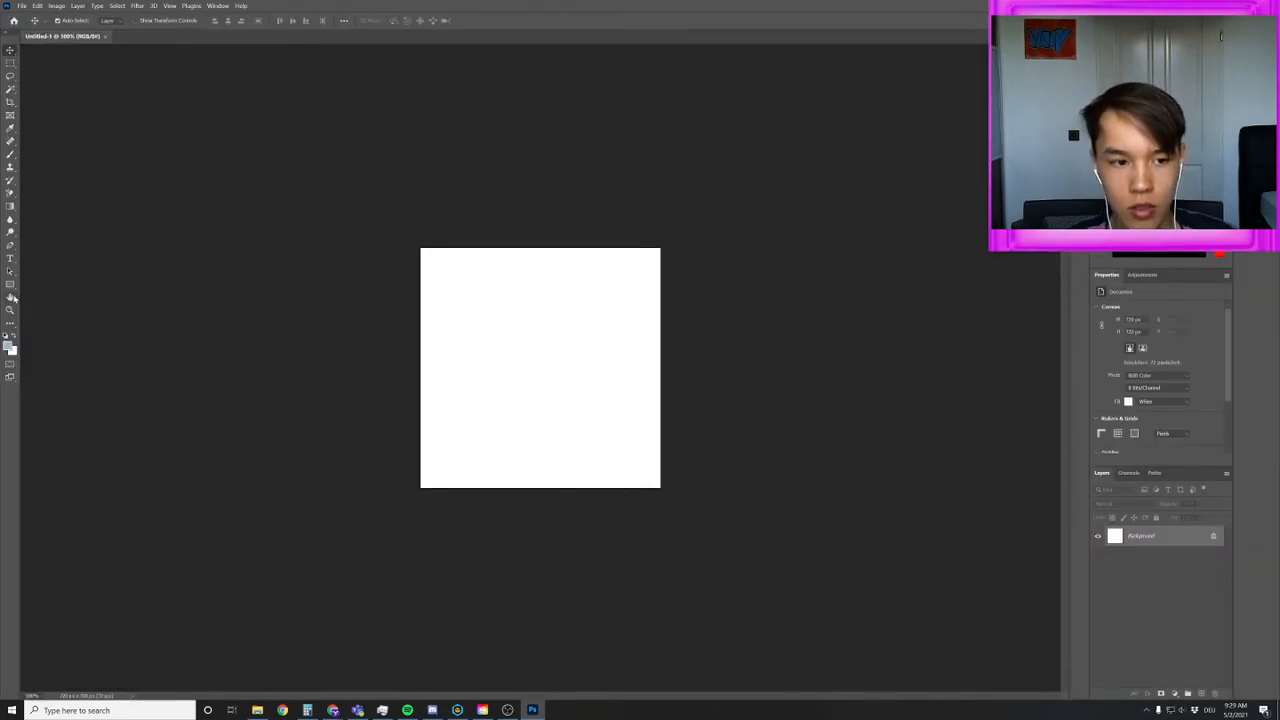
Copy a plain black image from the Google Images results in Chrome and paste it into the blank Photoshop document
left_click(10, 310)
left_click(508, 405)
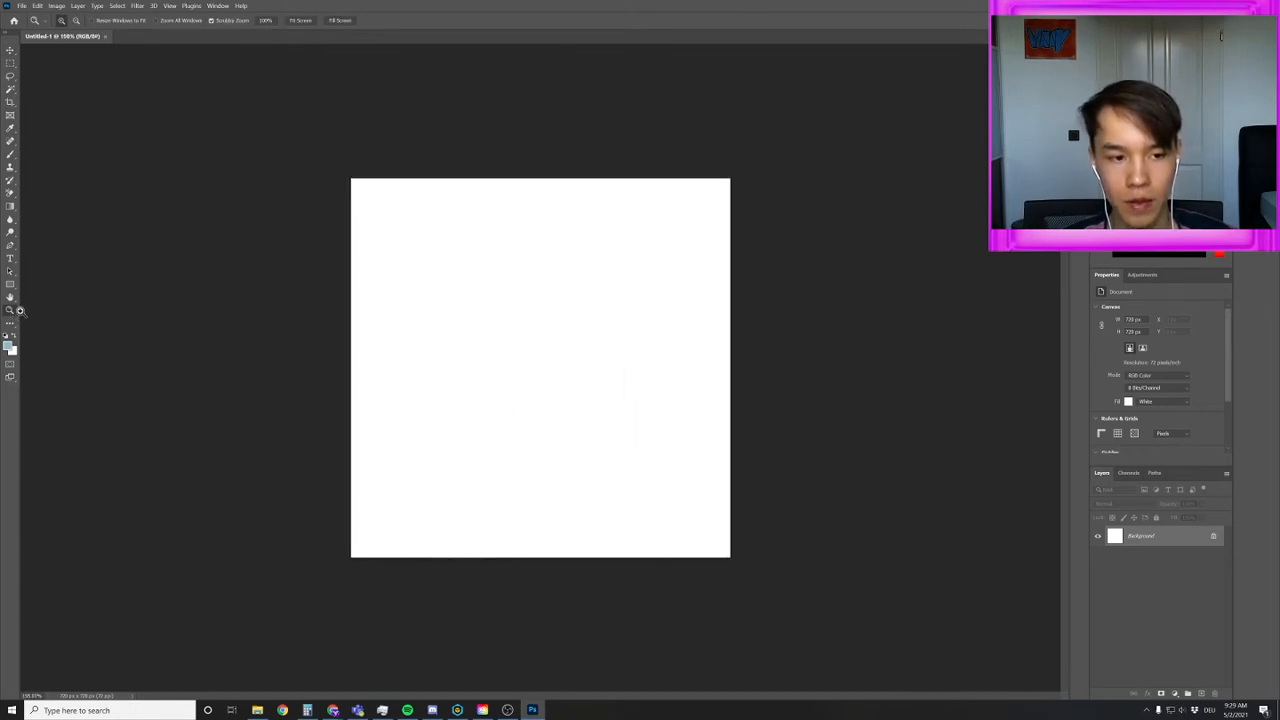
mouse_move(590, 448)
left_mouse_down()
mouse_move(540, 443)
mouse_move(600, 437)
mouse_move(582, 446)
left_mouse_up()
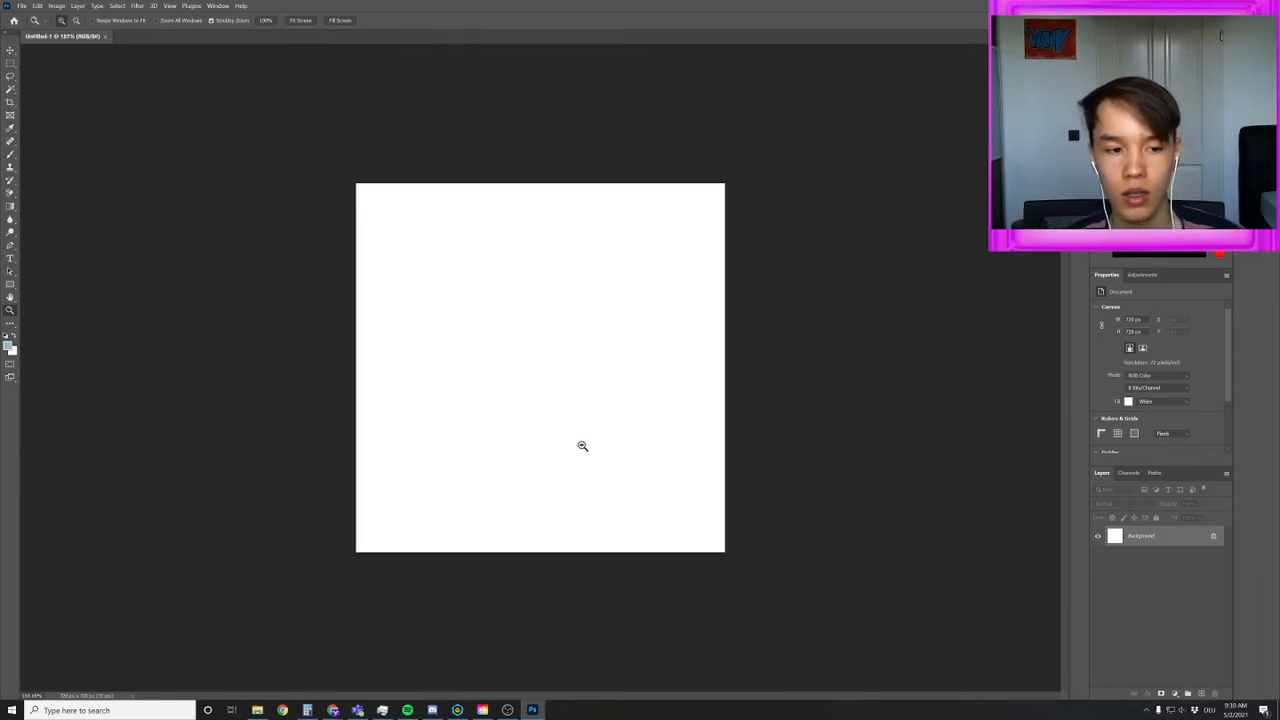
left_click(10, 49)
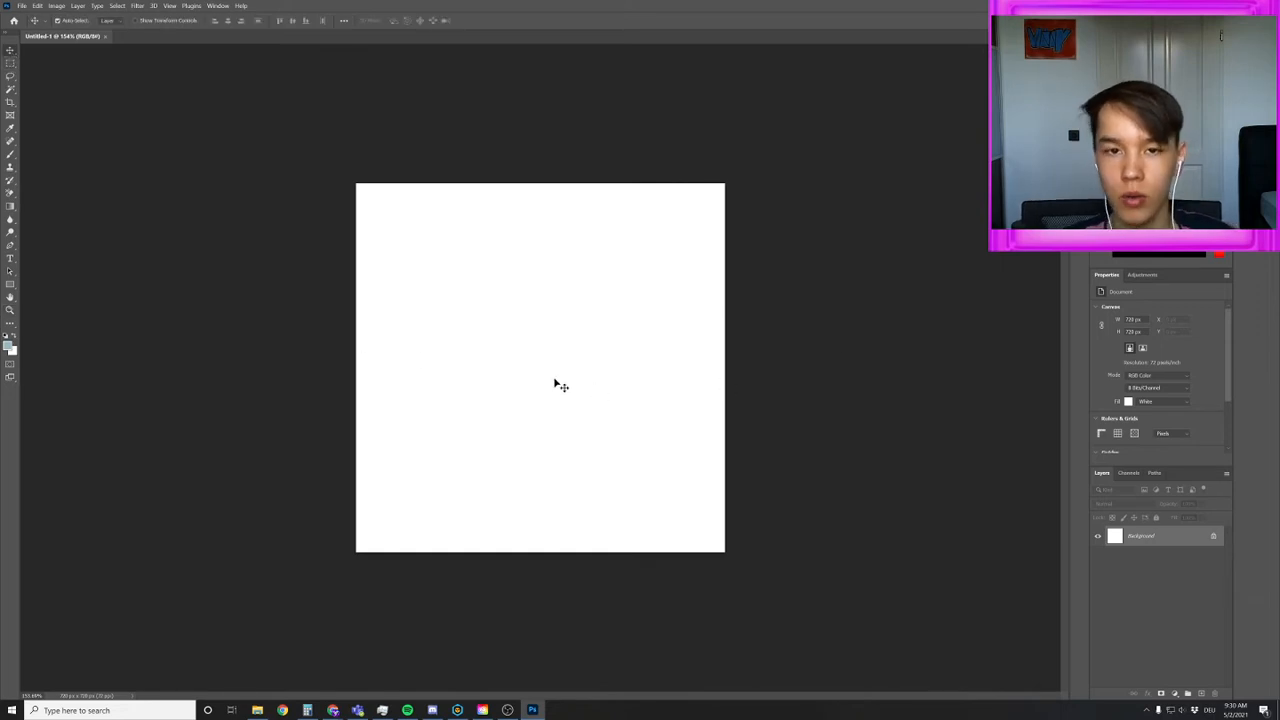
left_click(332, 709)
left_click(386, 662)
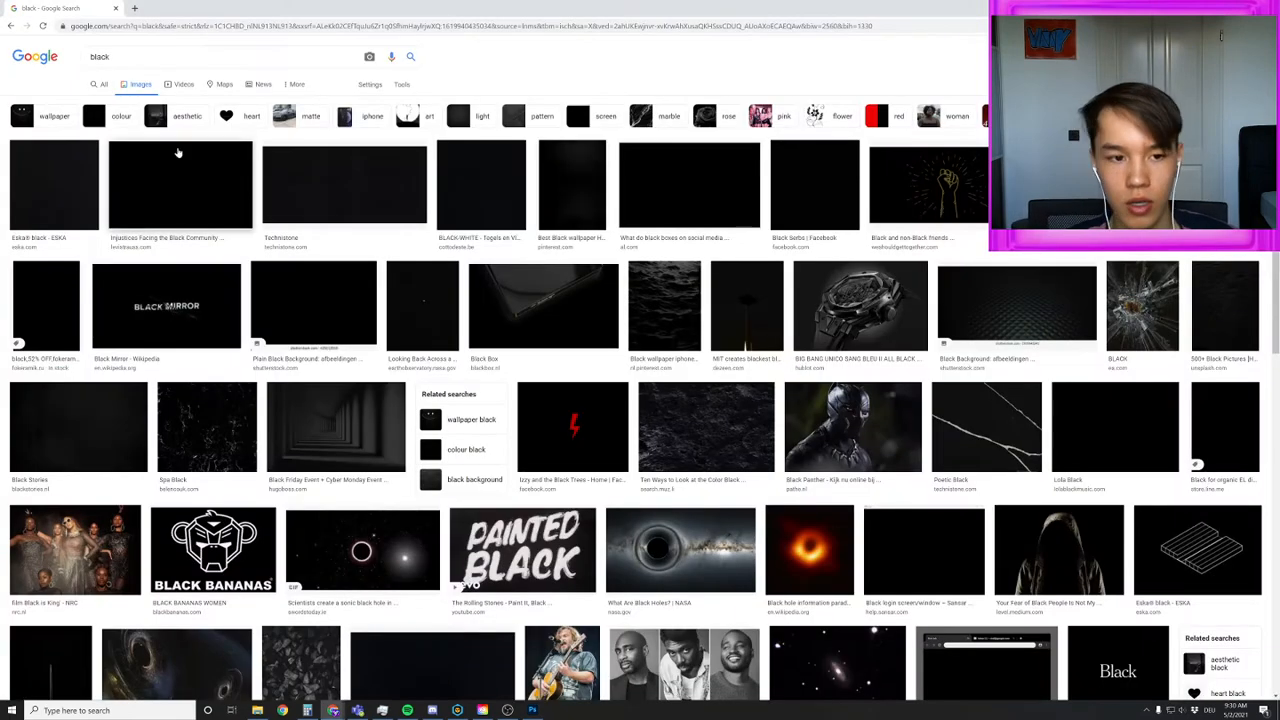
right_click(163, 196)
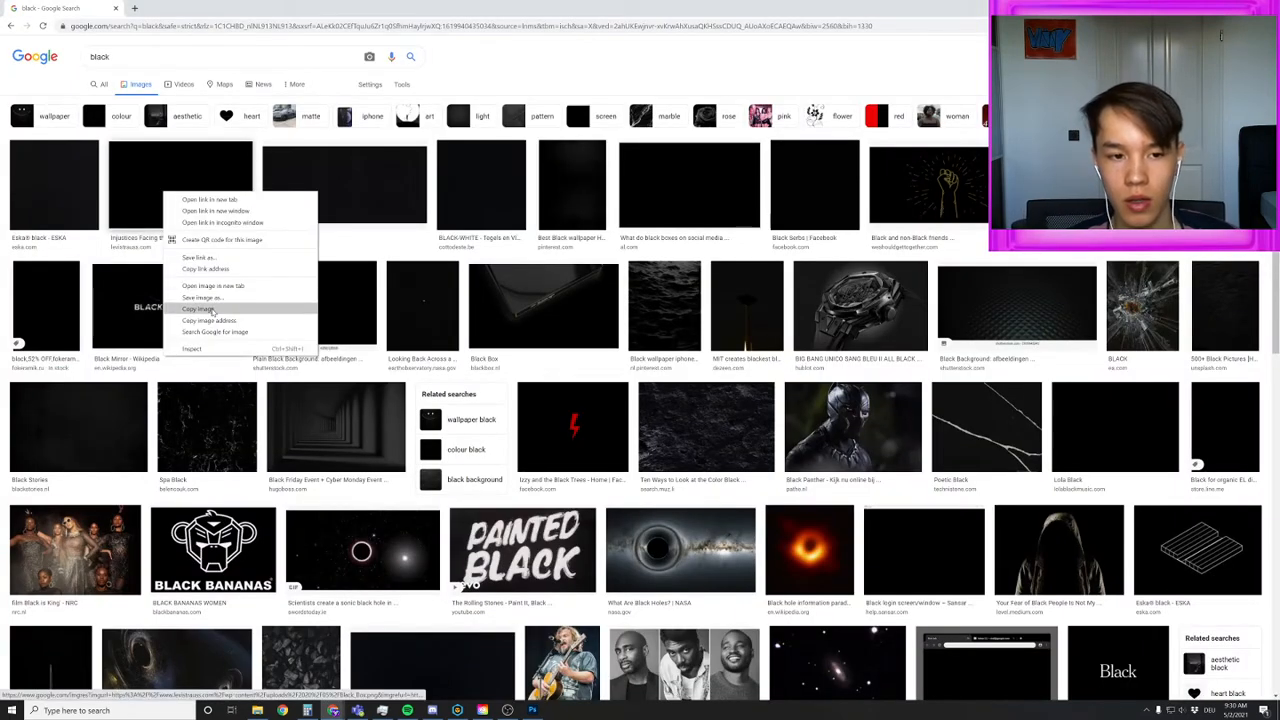
left_click(212, 311)
left_click(532, 710)
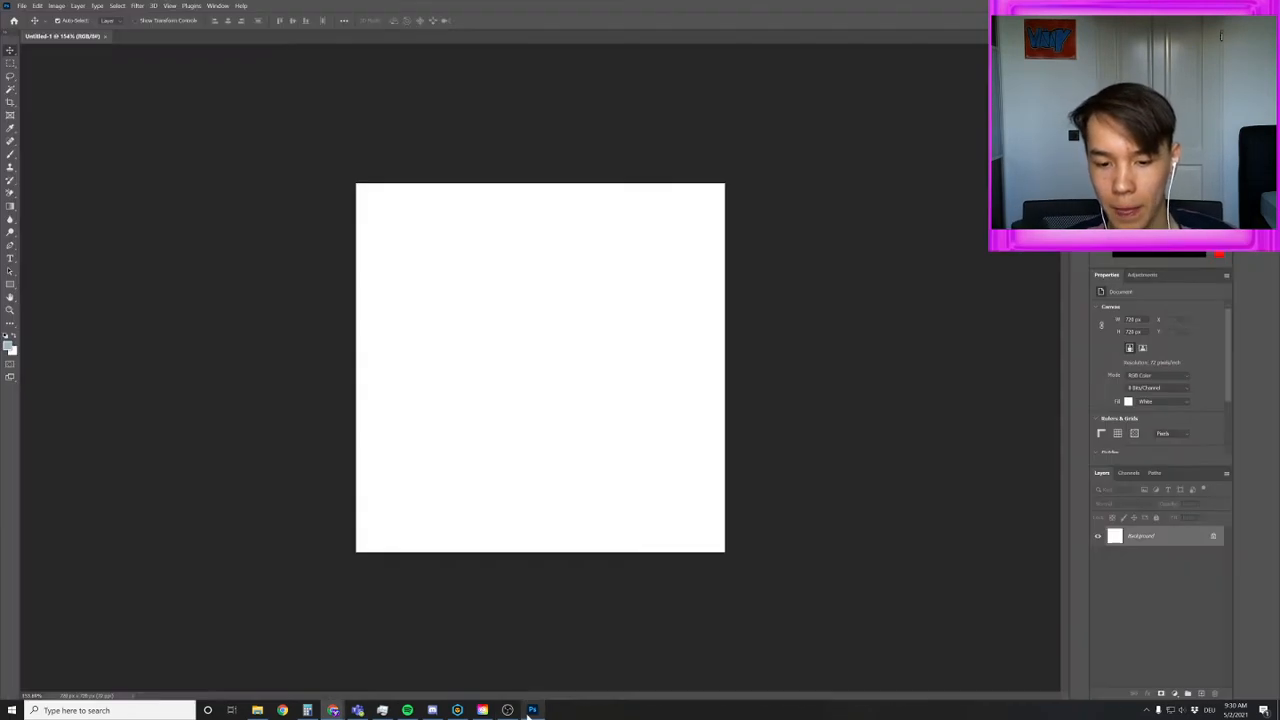
key("ctrl+v")
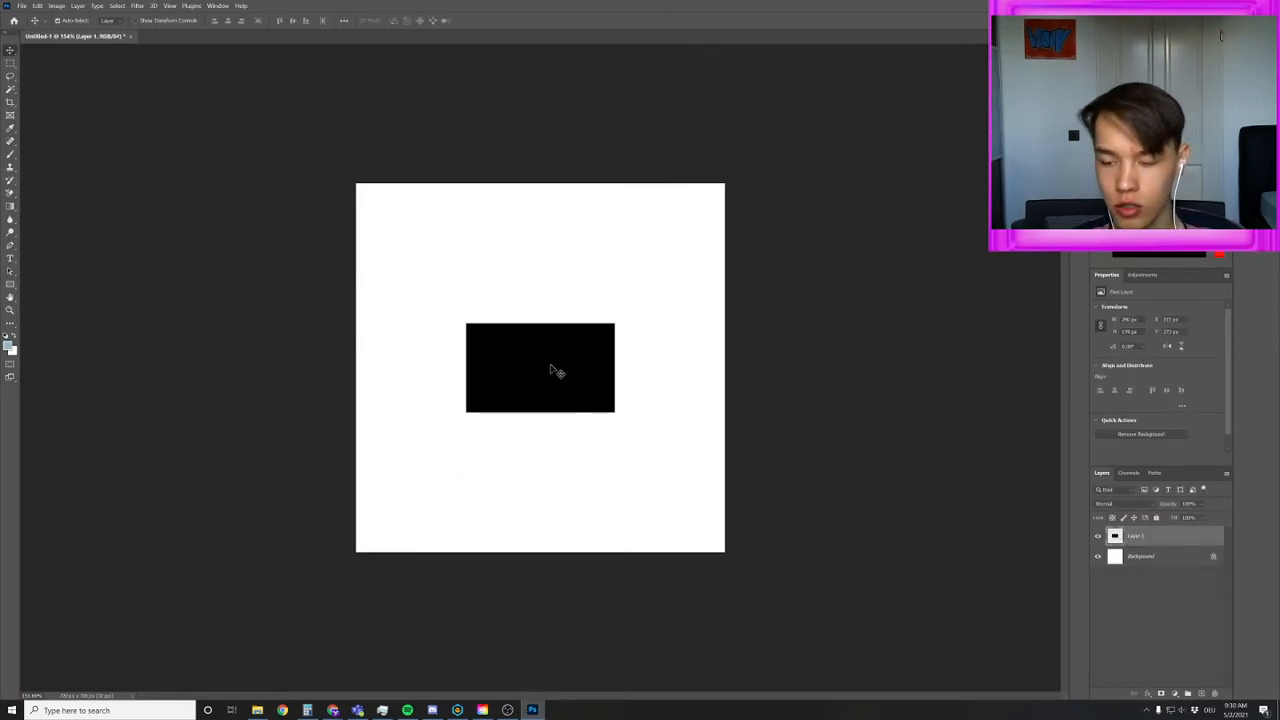
Reposition the pasted black image and enlarge it with Free Transform to cover the whole white canvas
left_click_drag(554, 369, 540, 374)
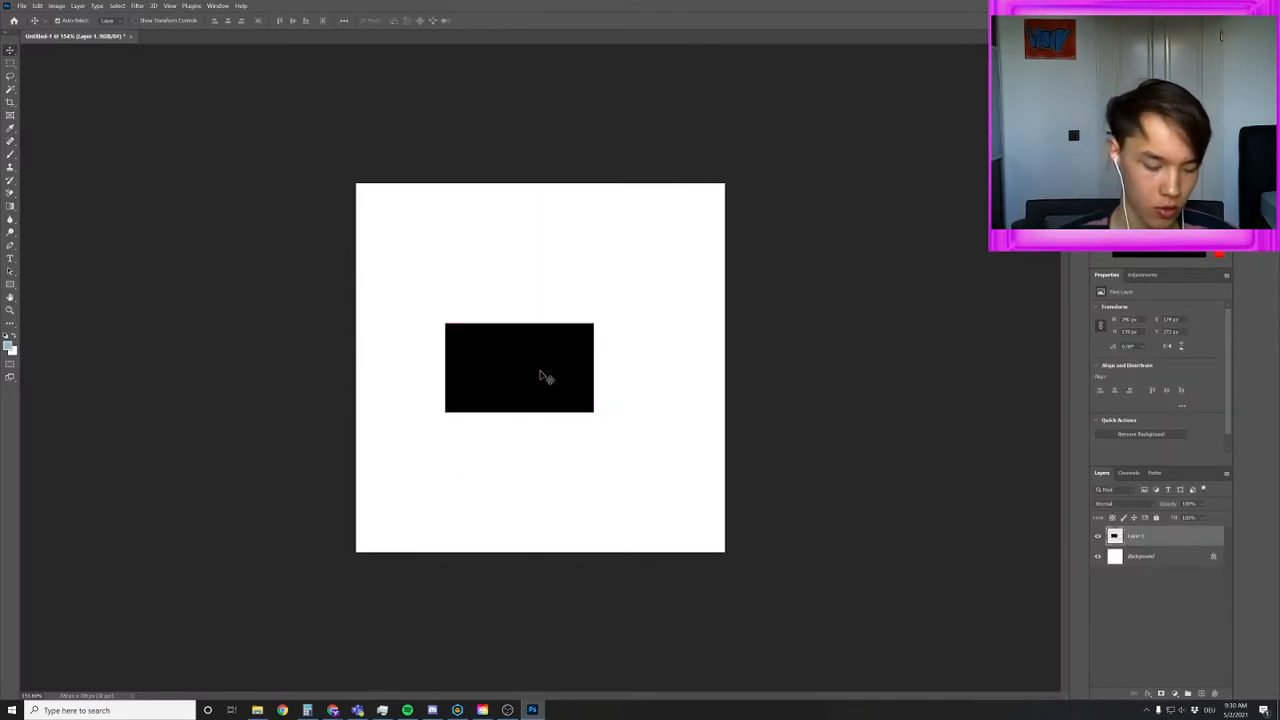
key("ctrl+t")
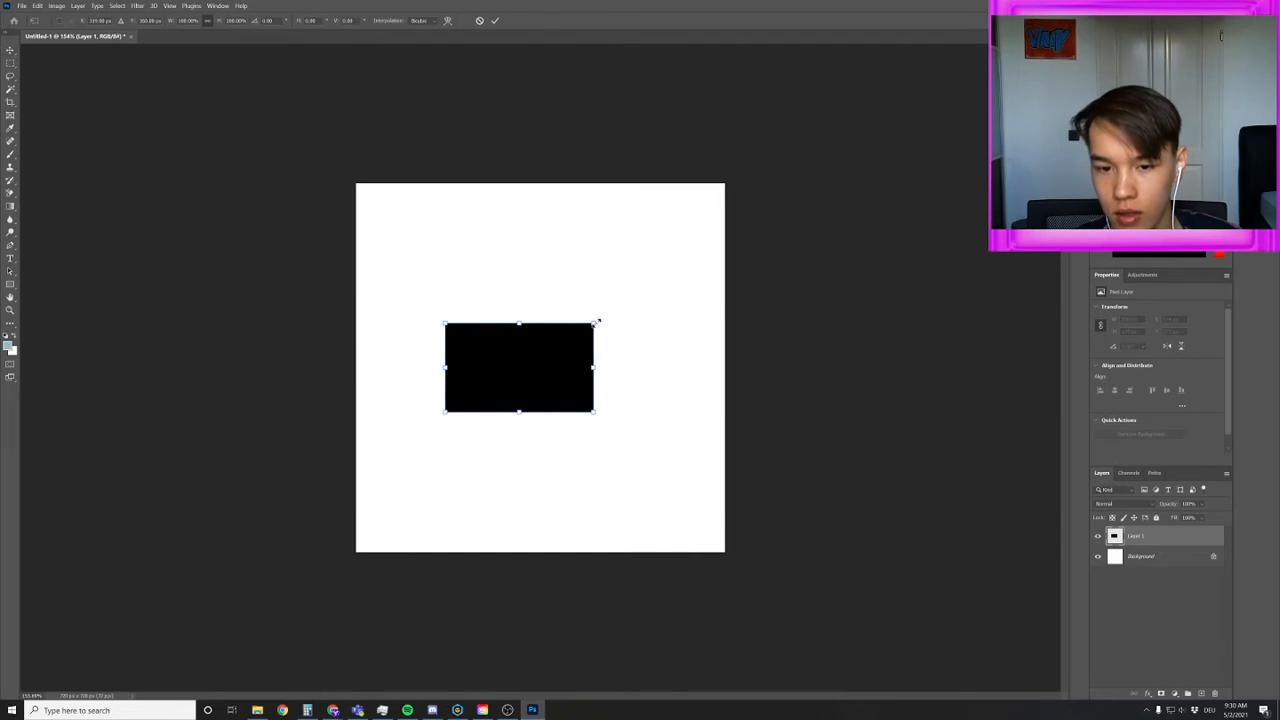
left_click_drag(592, 326, 994, 80)
left_click_drag(624, 246, 498, 290)
left_click_drag(853, 482, 994, 565)
key("Return")
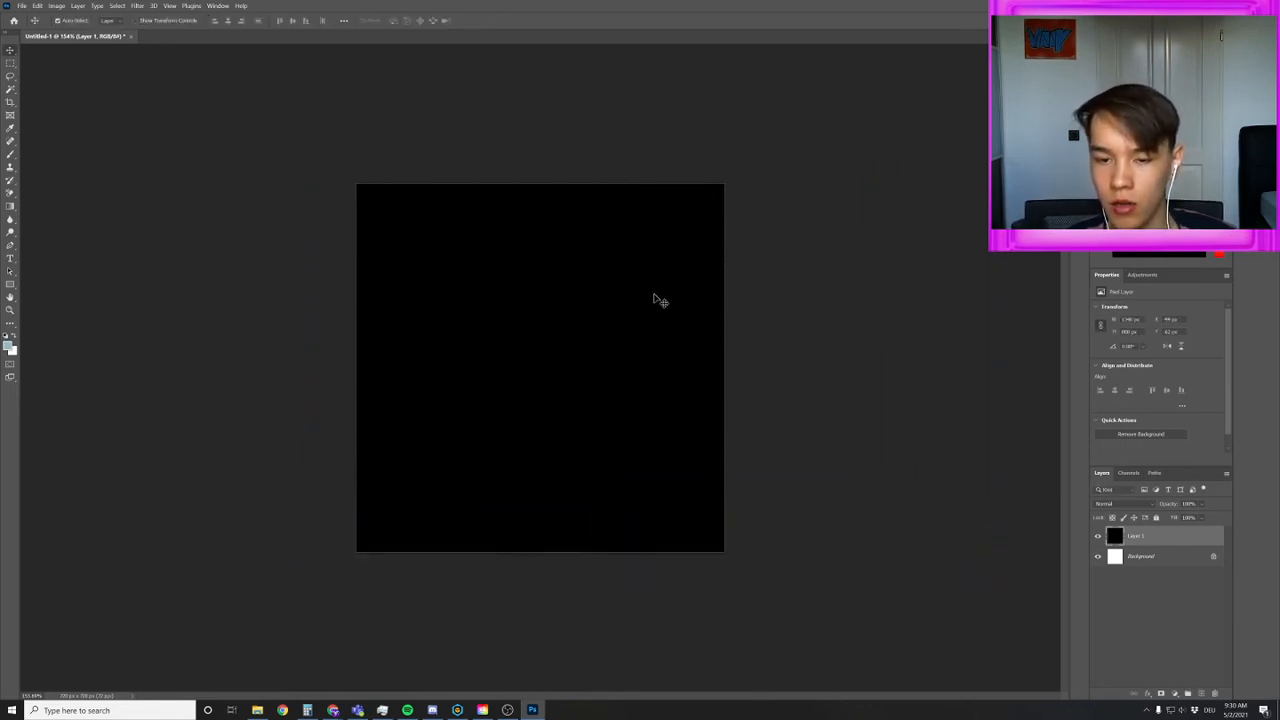
key("ctrl+t")
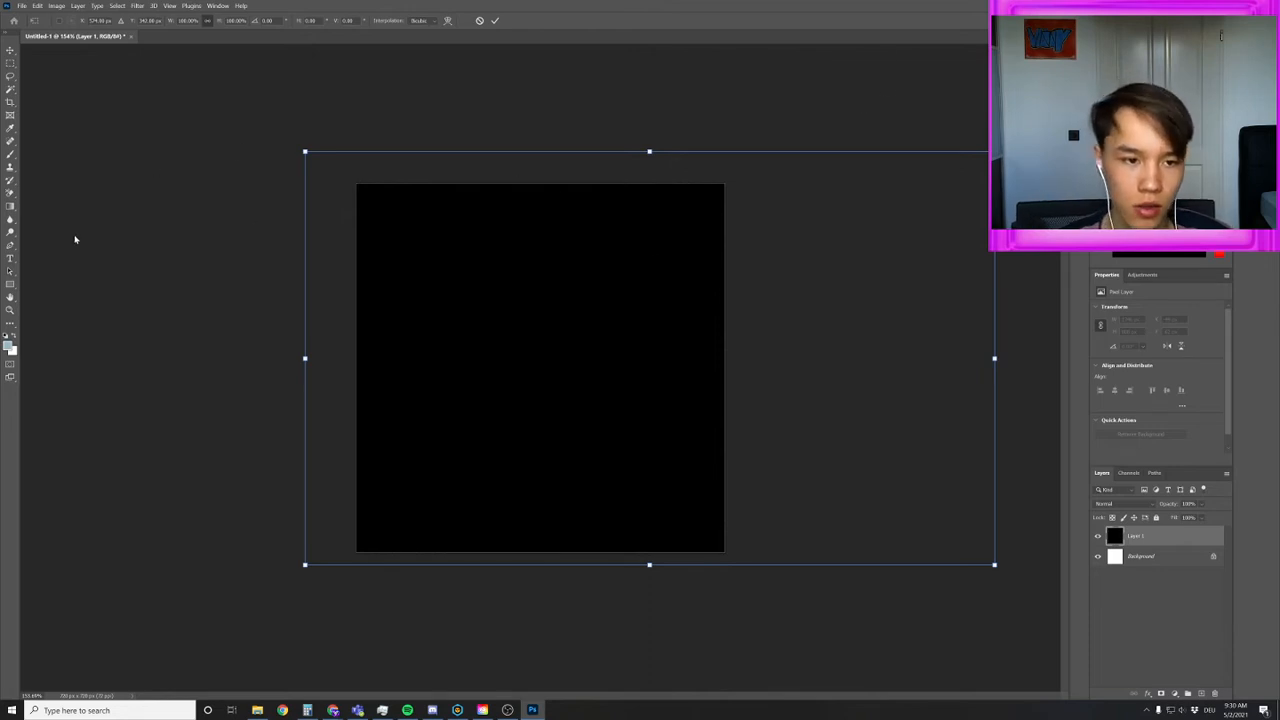
key("Return")
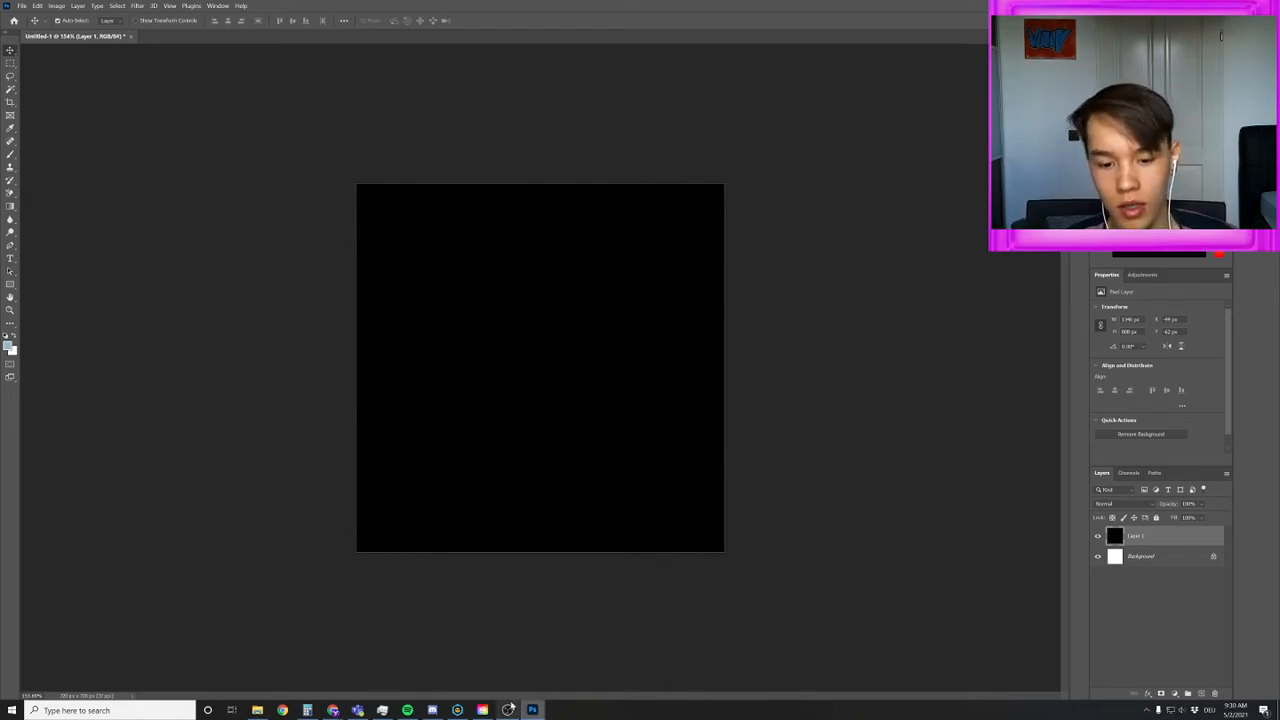
Copy the Clash Royale Heal Spirit screenshot from Photos and paste it into the Photoshop document above the black layer
mouse_move(507, 710)
left_click(432, 710)
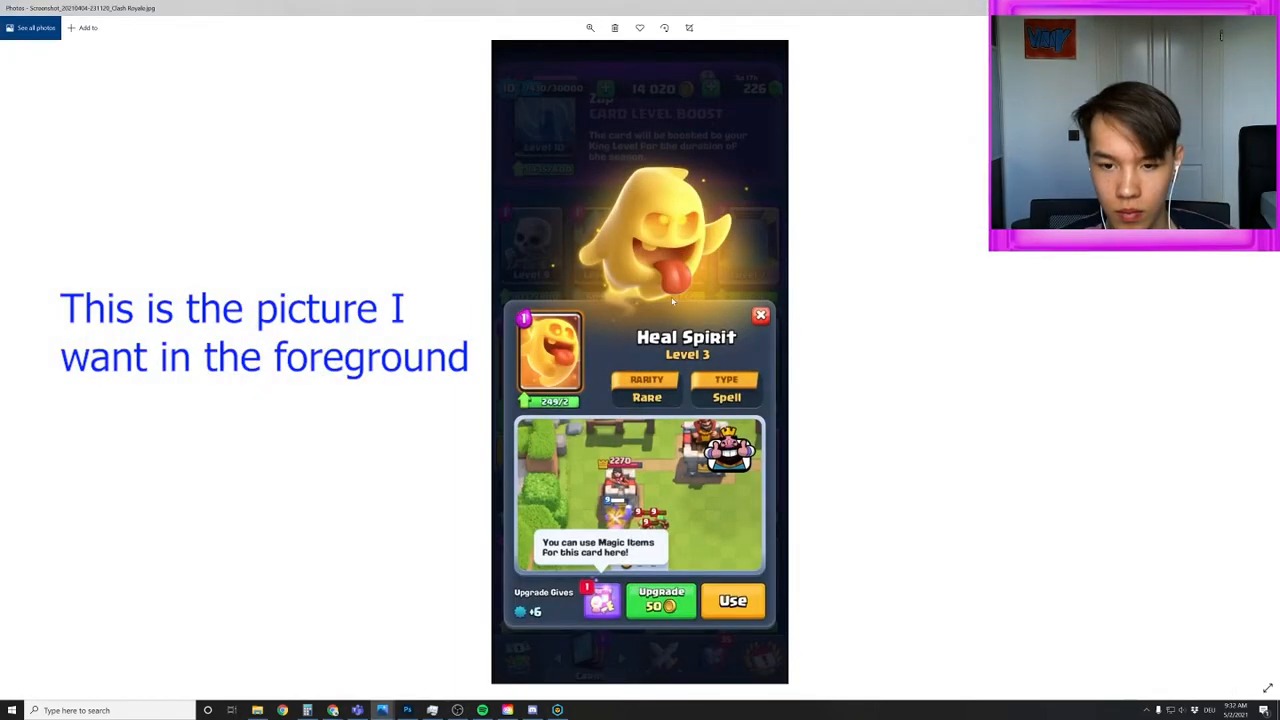
right_click(653, 334)
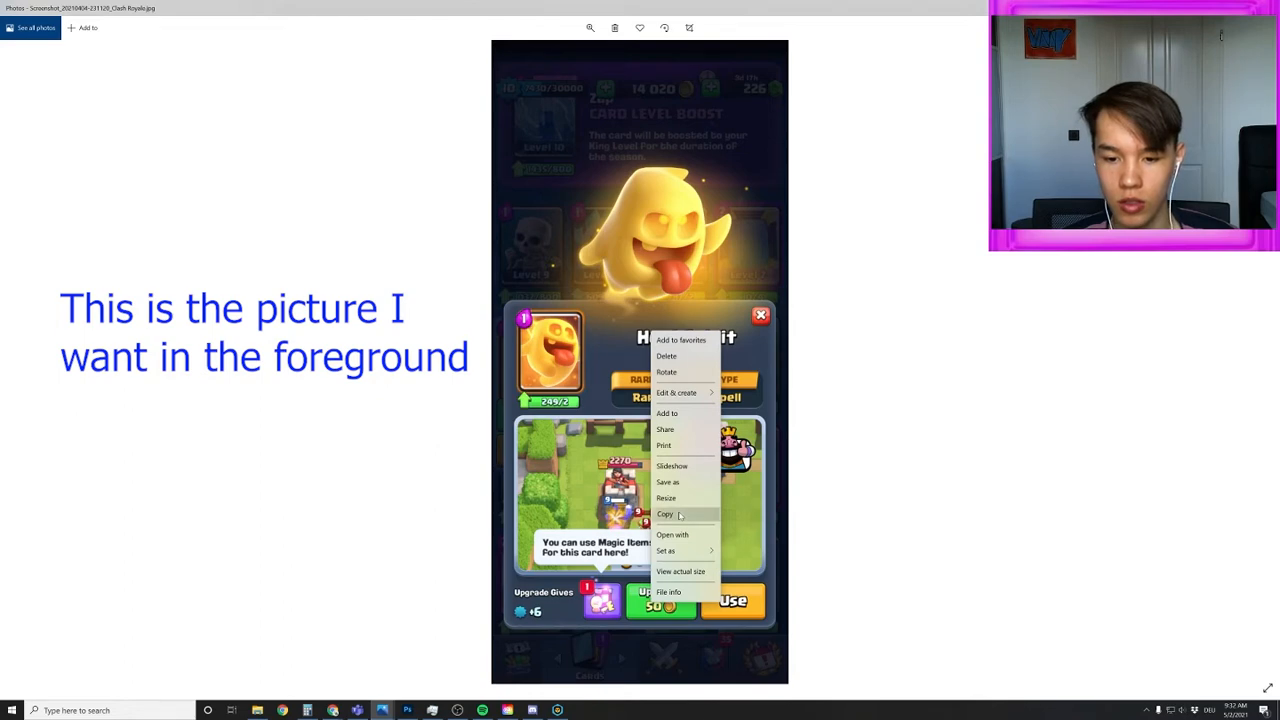
left_click(679, 515)
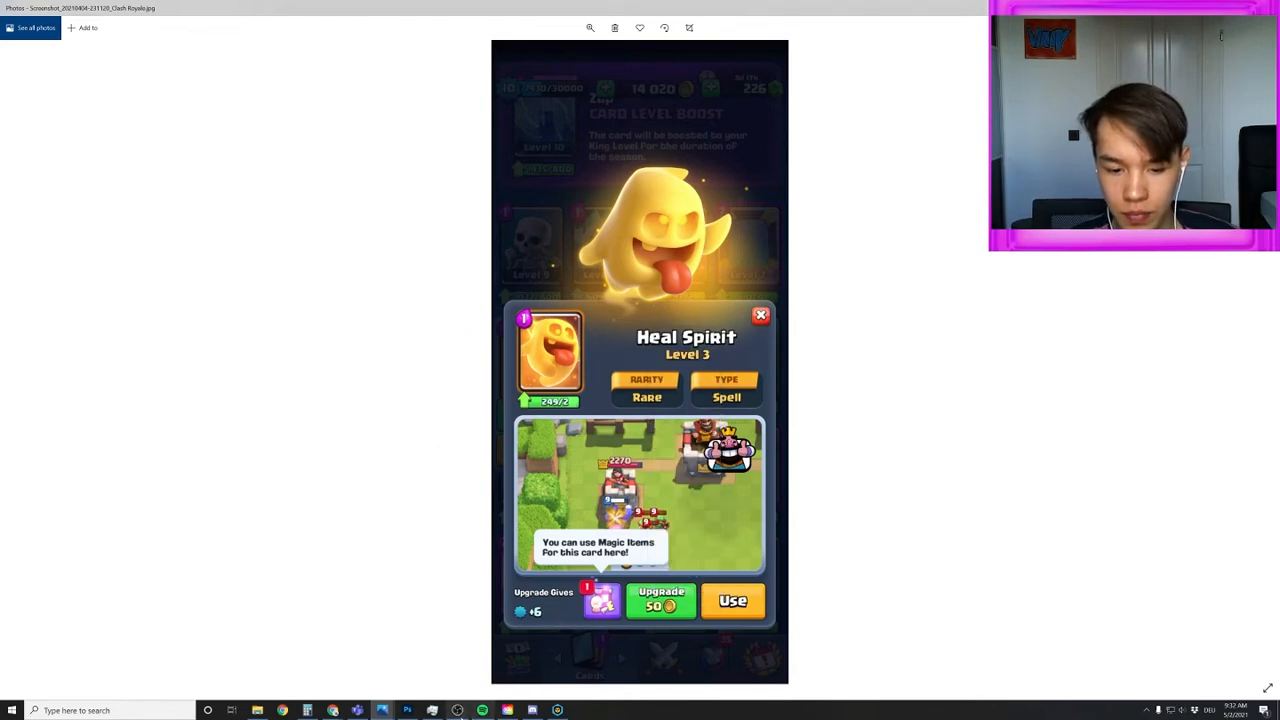
left_click(407, 710)
key("ctrl+v")
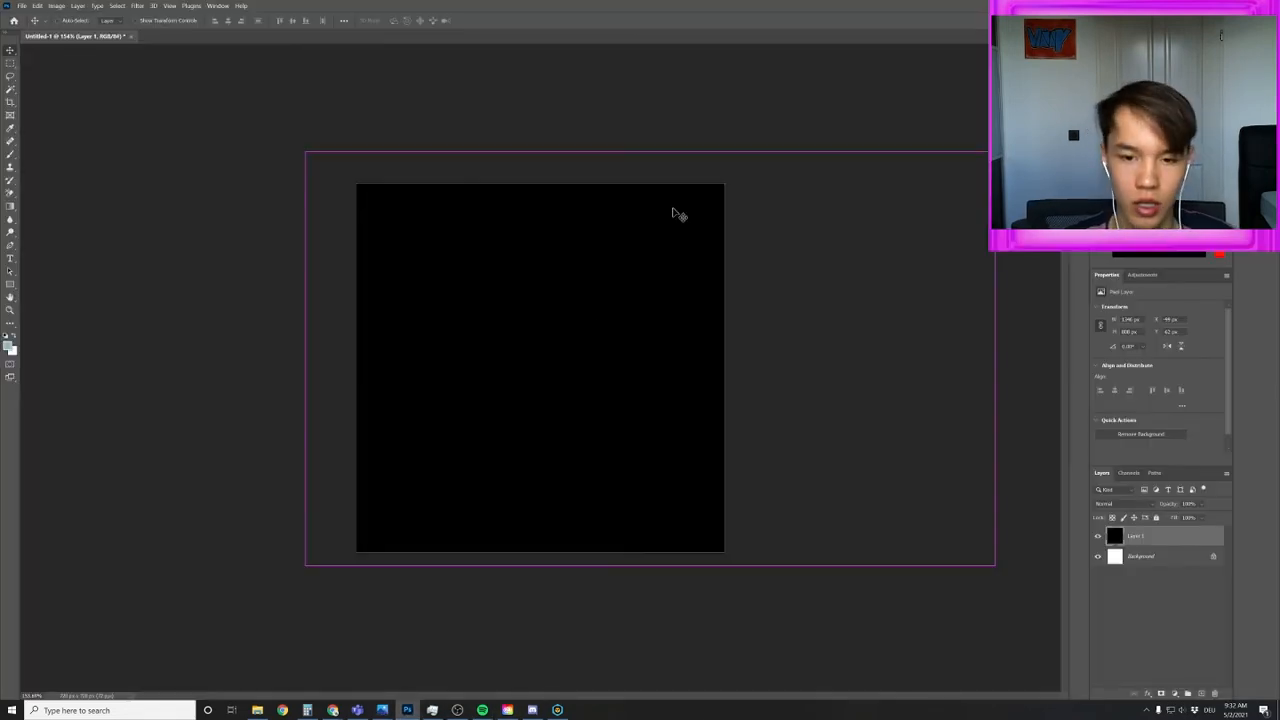
Move the pasted Heal Spirit screenshot so the yellow ghost sits in the middle of the canvas
left_click_drag(605, 333, 528, 236)
left_click_drag(562, 339, 527, 300)
key("ctrl+t")
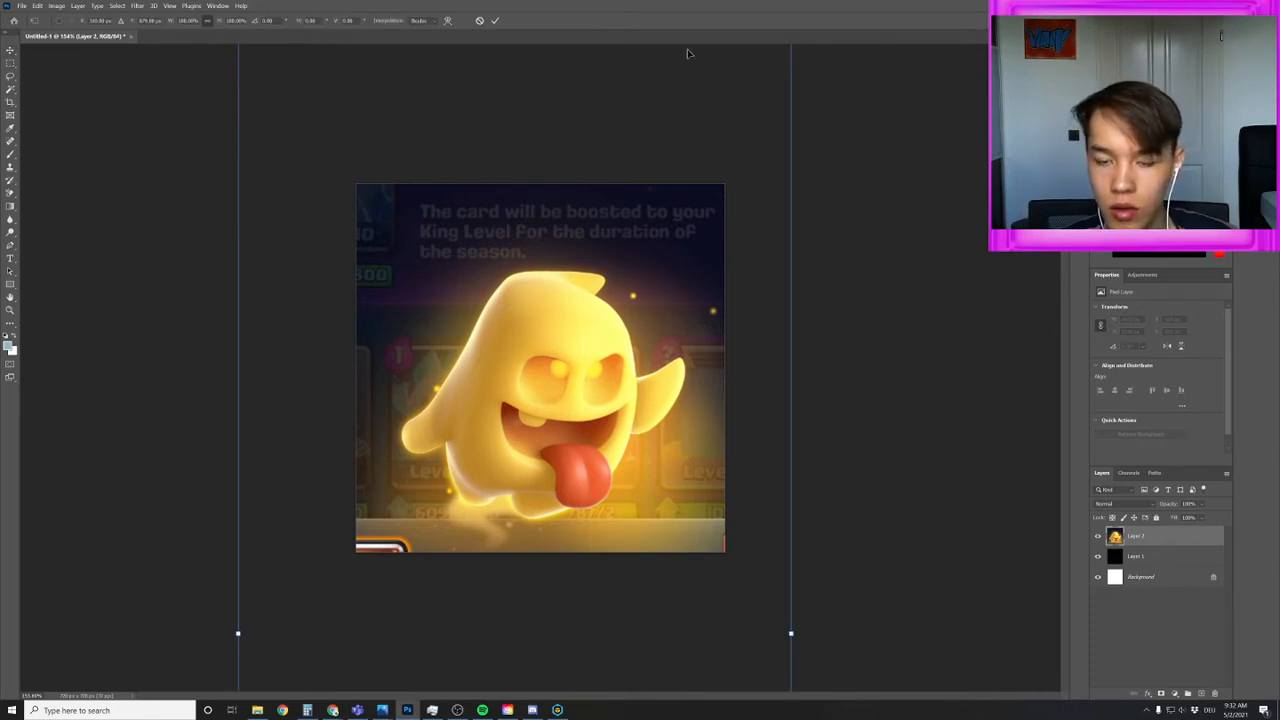
key("Return")
Scale the Heal Spirit layer to about 128% and place it so the ghost nearly fills the canvas
key("z")
left_click(700, 284, "alt")
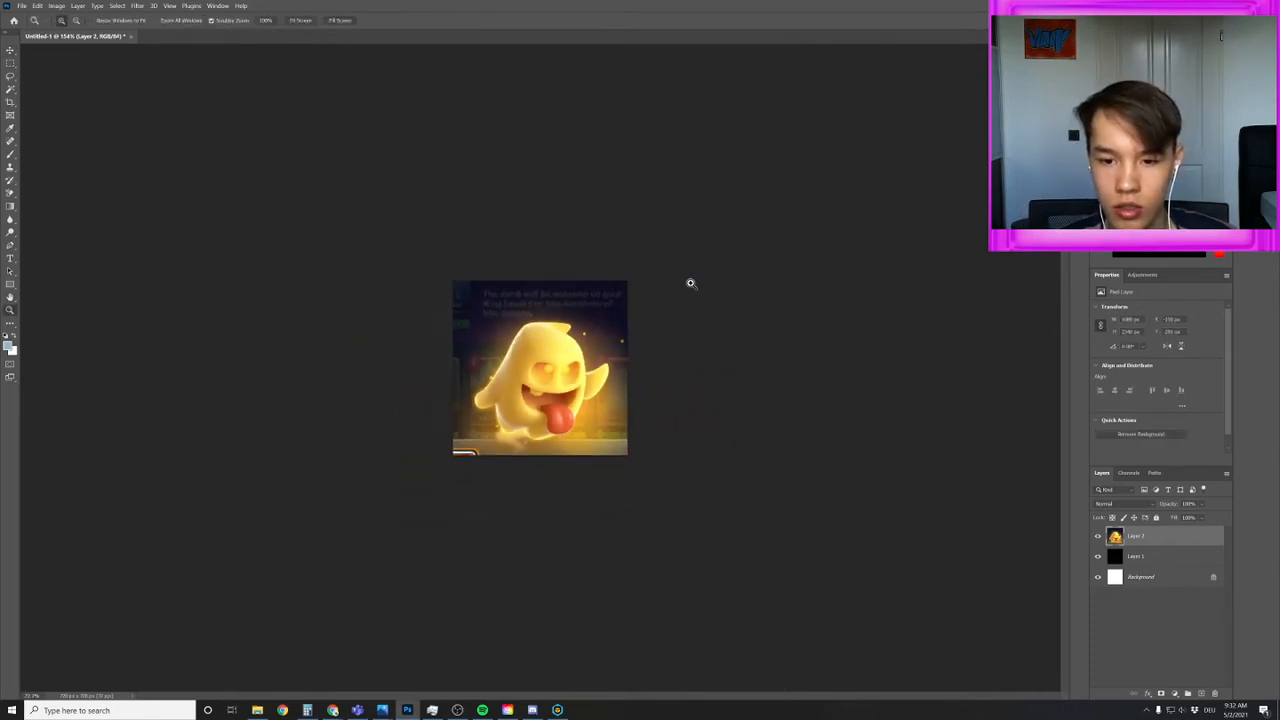
left_click(695, 285, "alt")
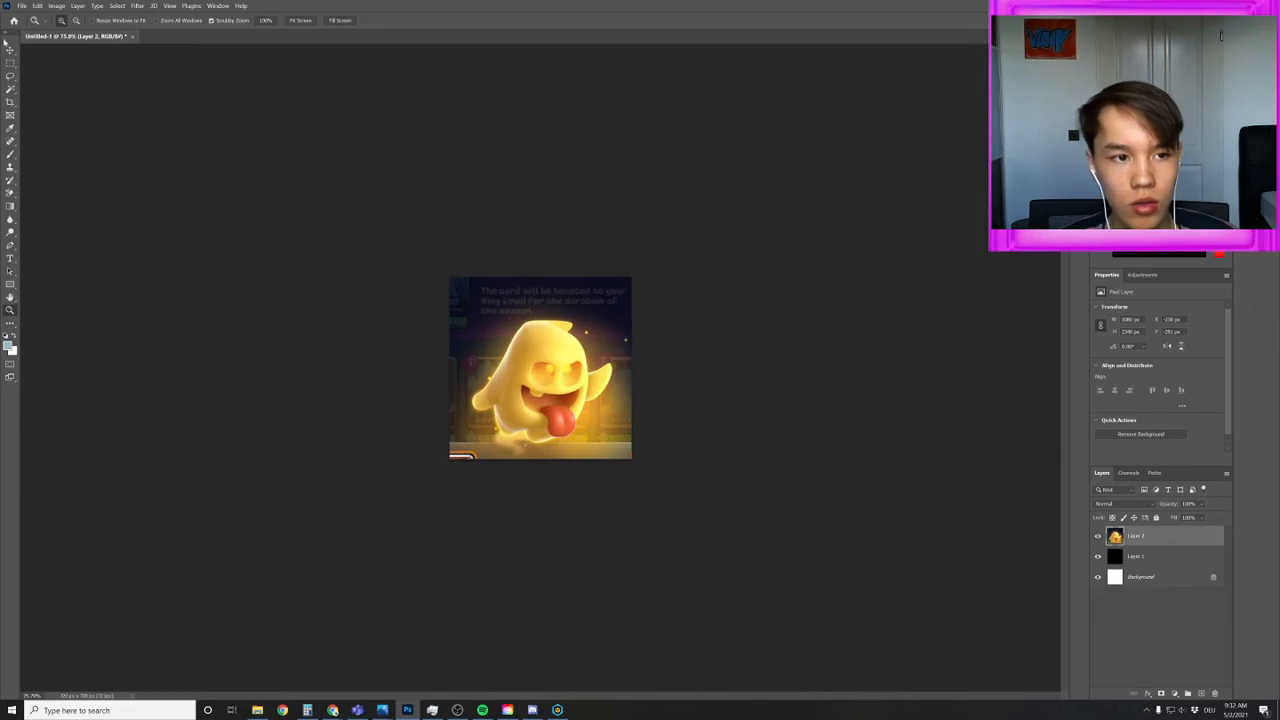
left_click(9, 47)
key("ctrl+t")
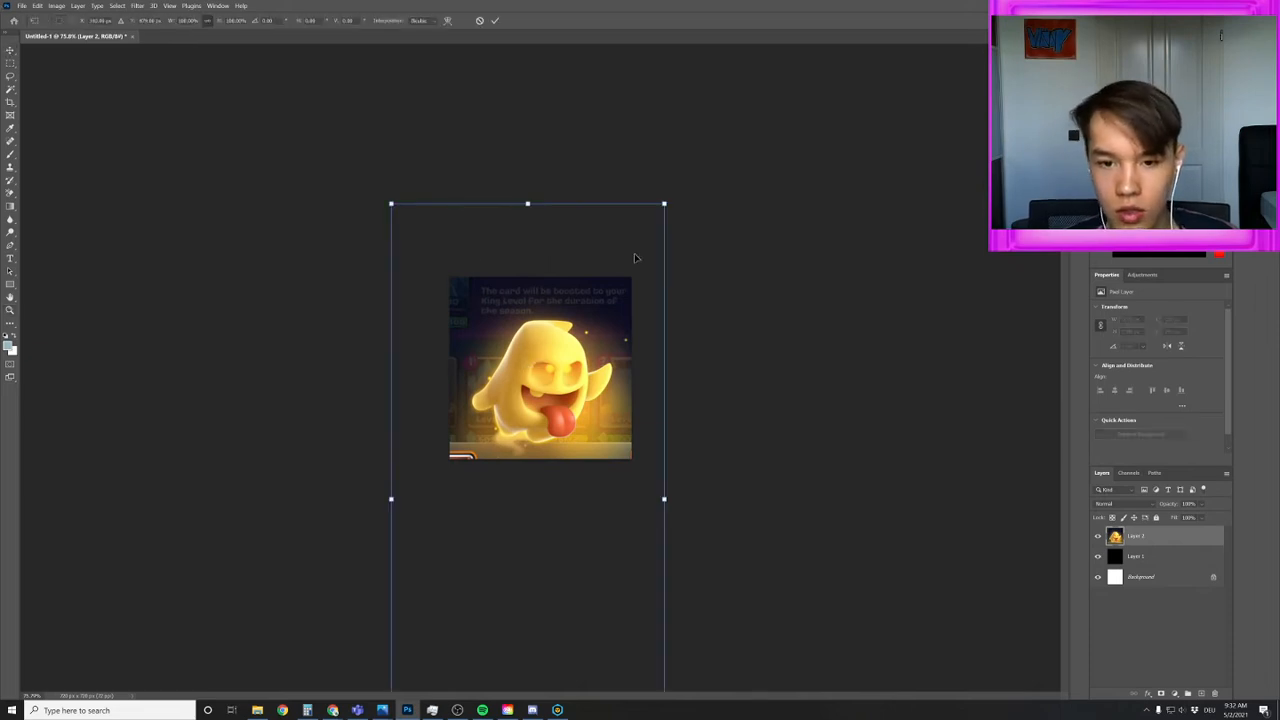
left_click_drag(662, 201, 646, 339)
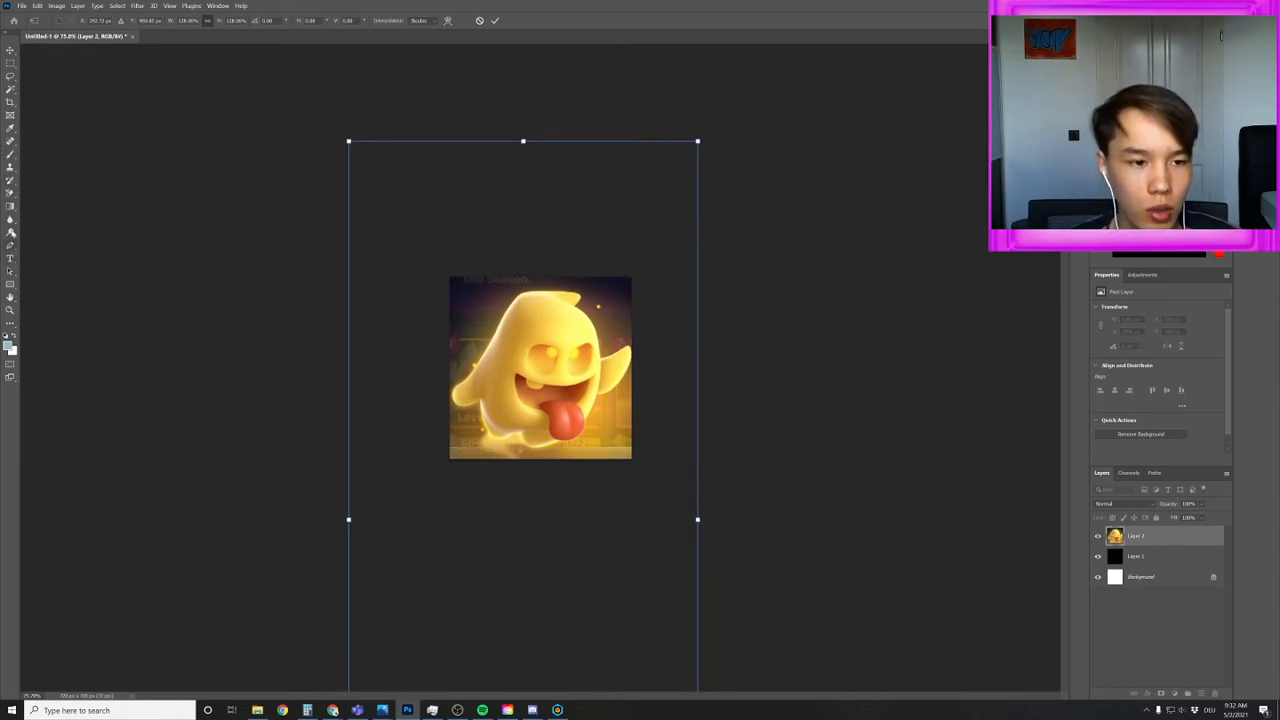
left_click(10, 311)
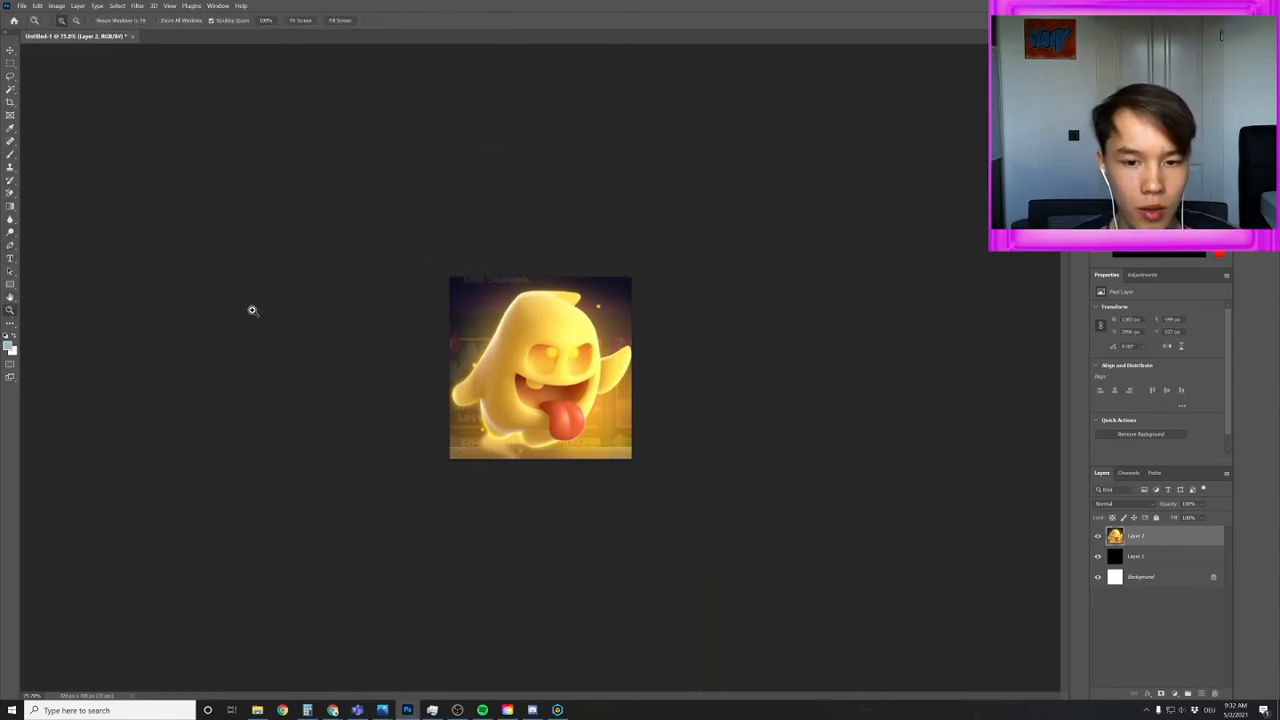
Start a Pen tool path on the ghost's left body edge, just above the left arm, and trace upward
left_click_drag(251, 309, 303, 334)
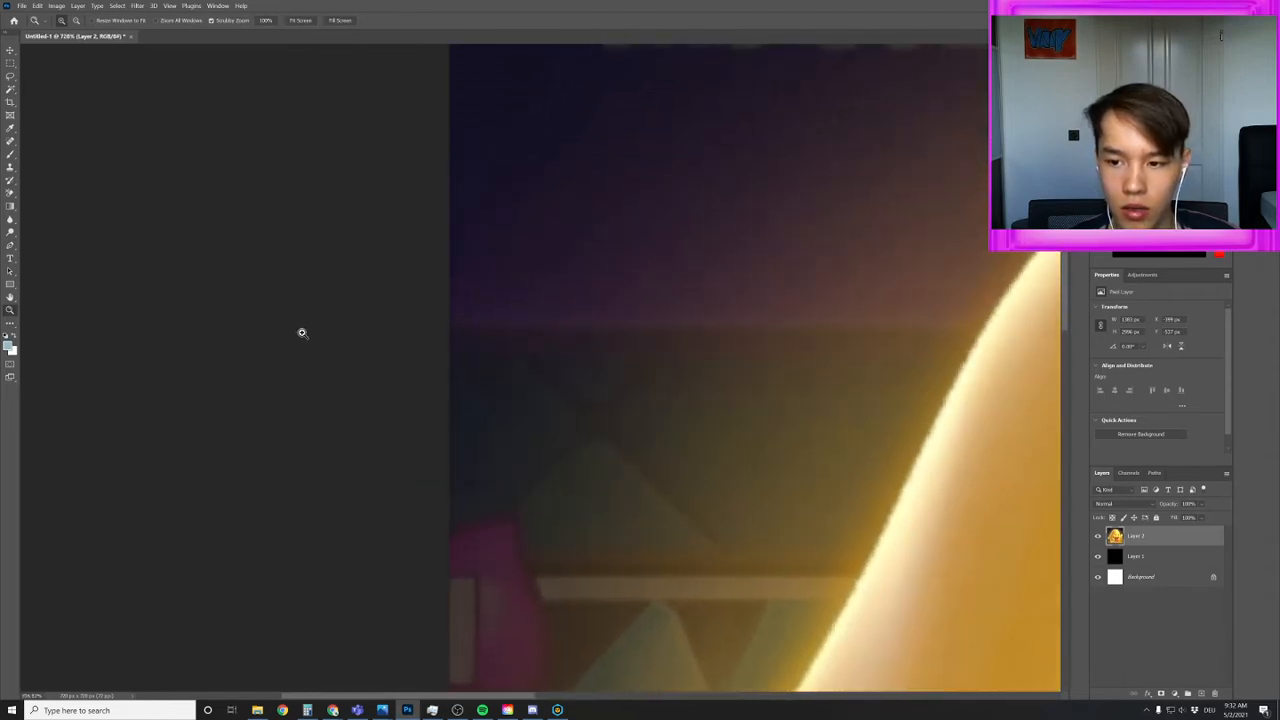
scroll(440, 251, "down", 5)
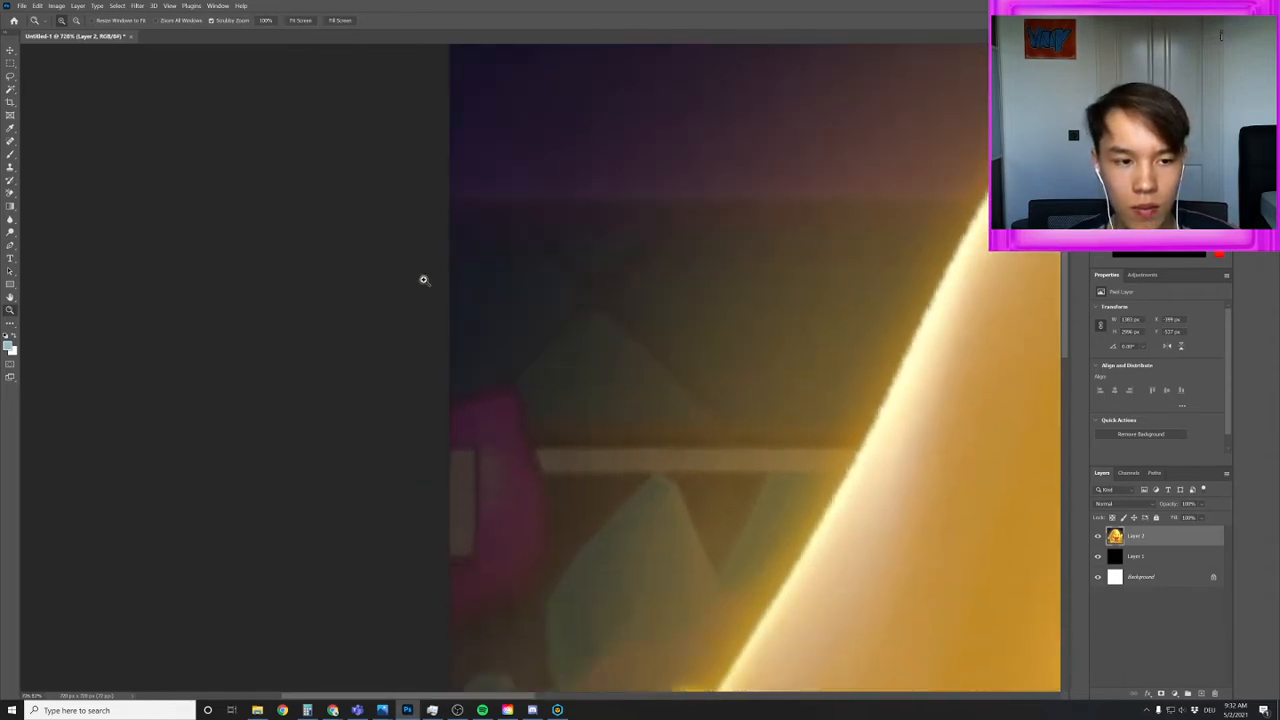
left_click(10, 246)
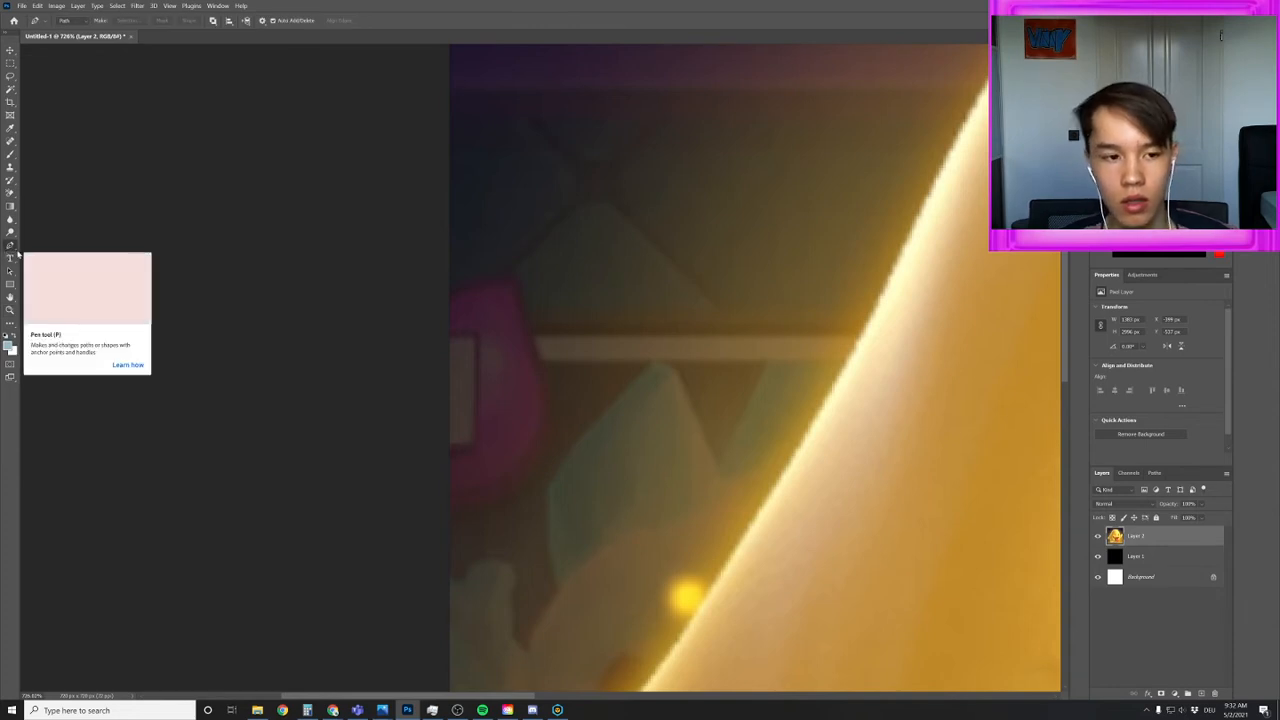
left_click(744, 541)
left_click(778, 490)
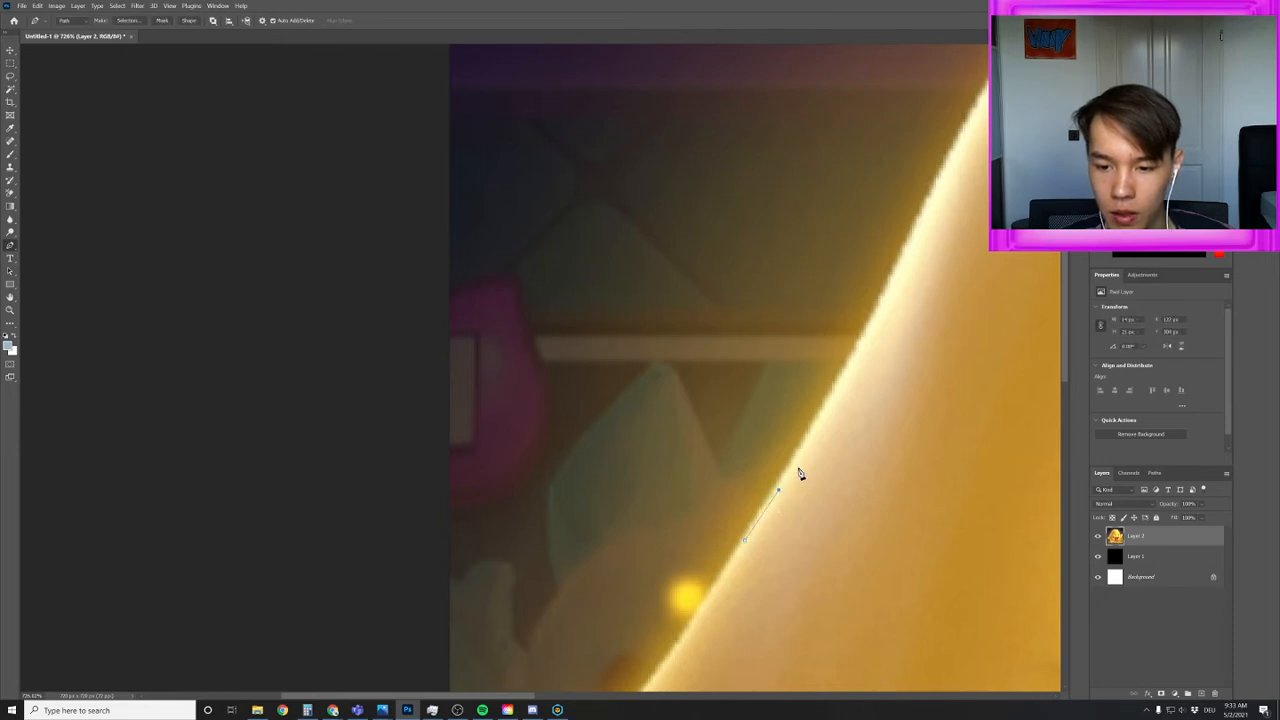
left_click(842, 377)
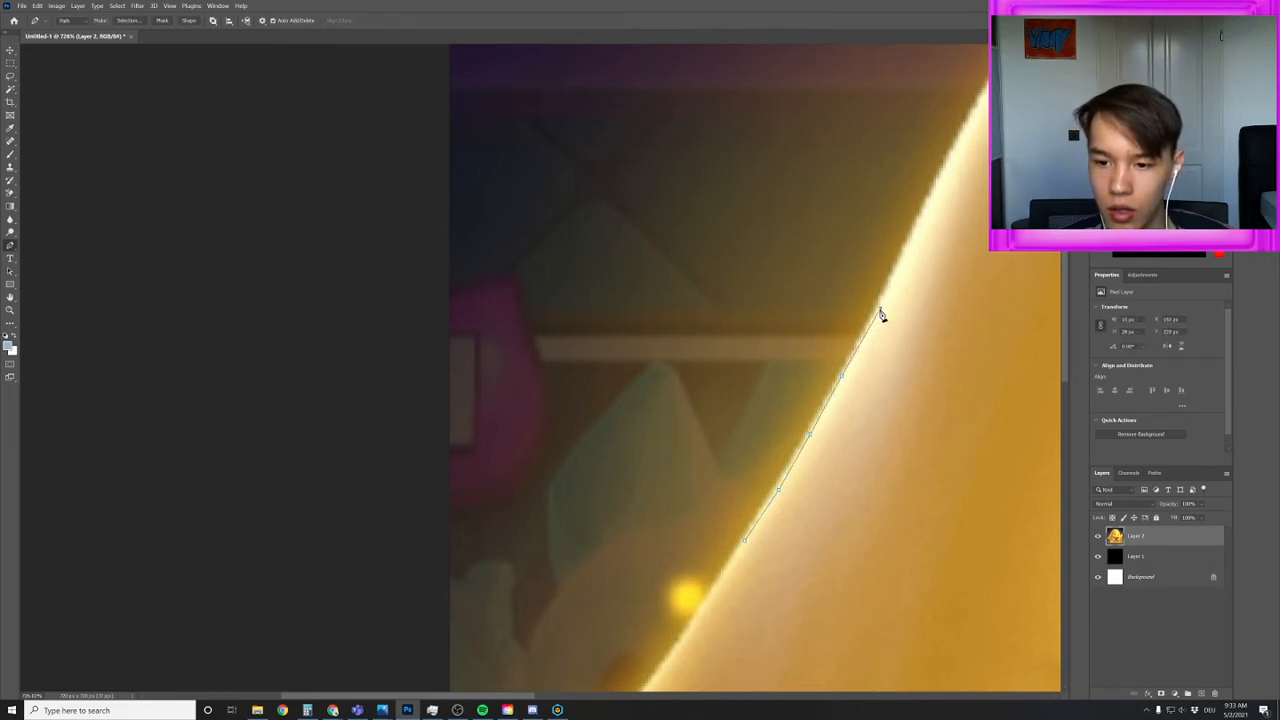
Continue the path up the ghost's left side to the shoulder of its head
scroll(852, 470, "up", 1)
left_click_drag(533, 703, 619, 695)
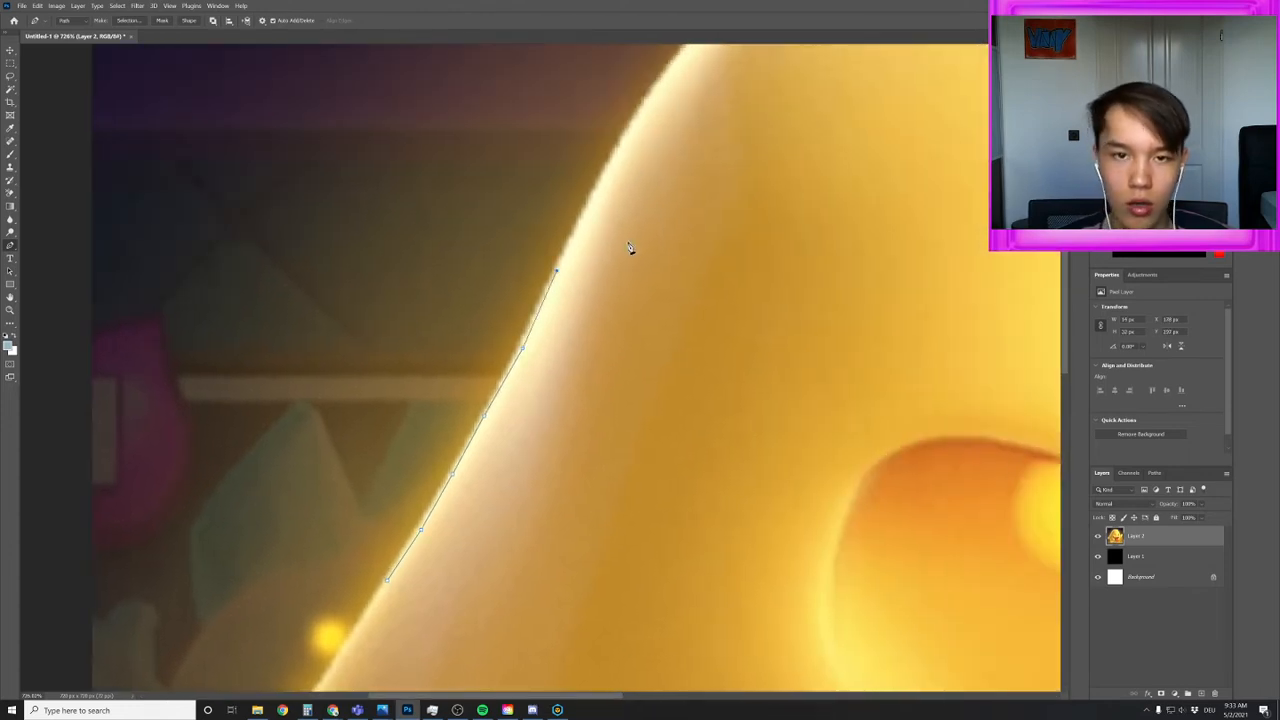
scroll(631, 251, "up", 3)
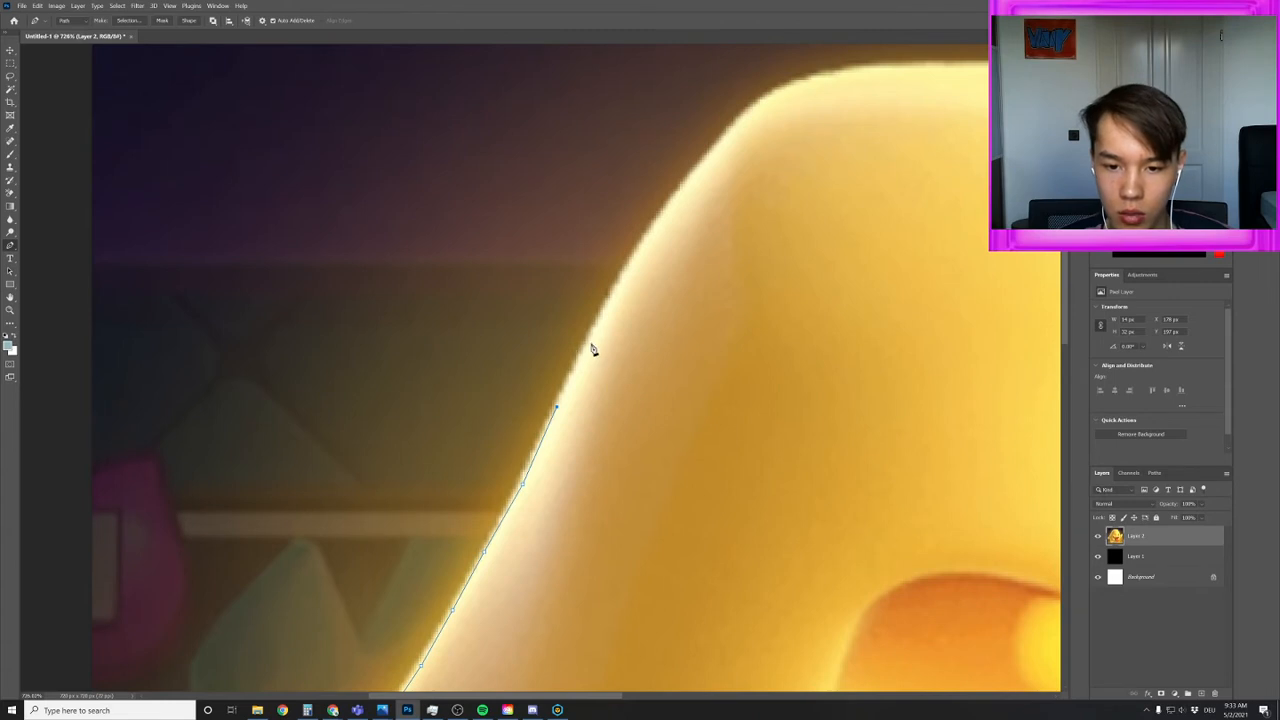
left_click(590, 341)
left_click(626, 274)
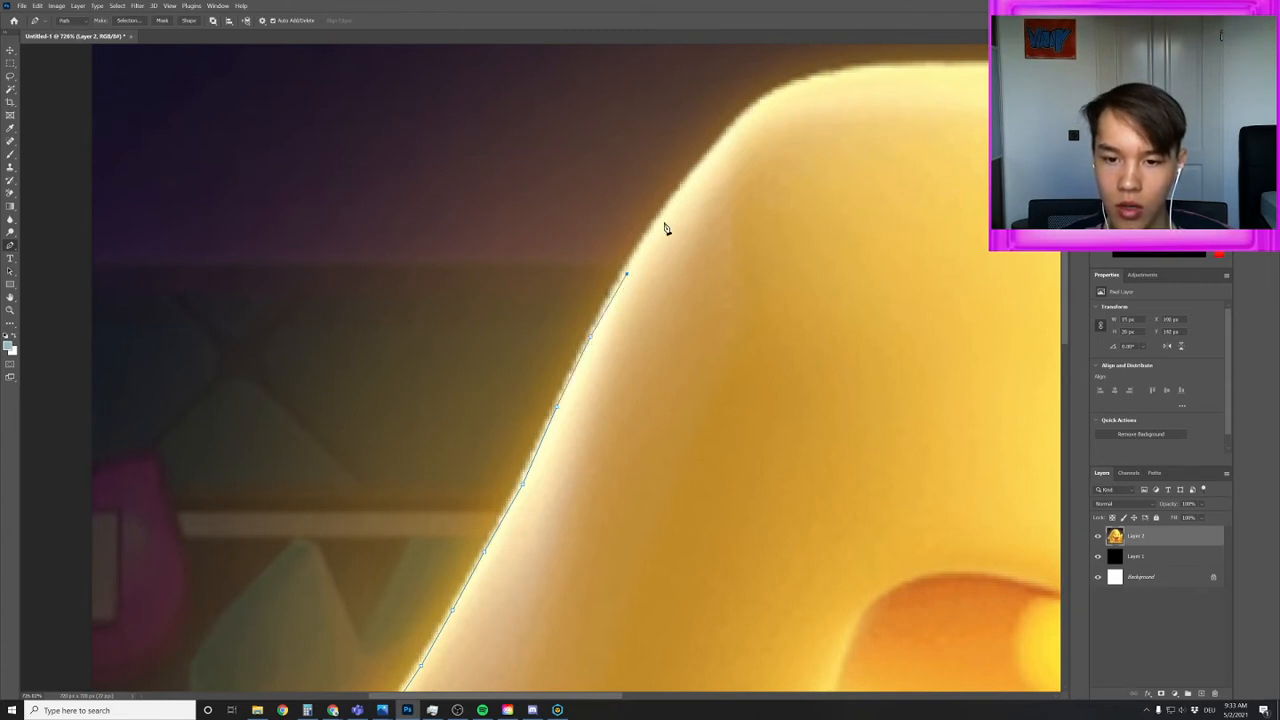
left_click(667, 209)
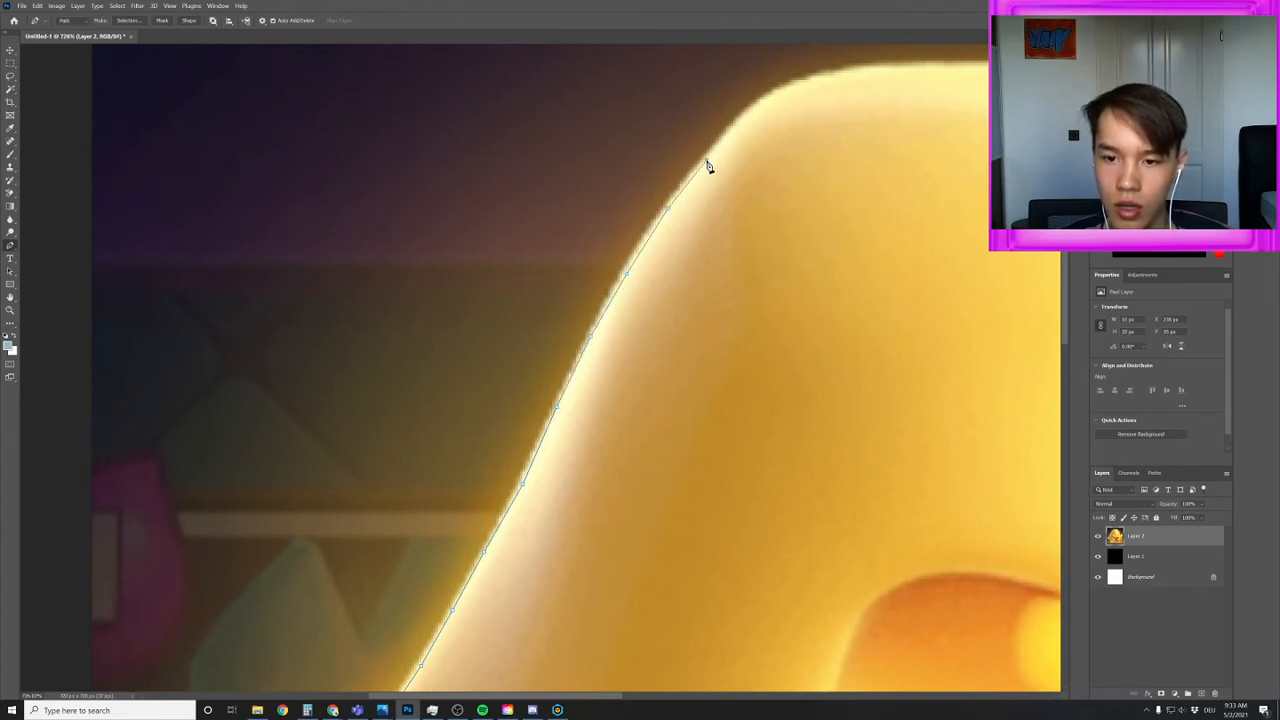
left_click(744, 119)
Trace the path around the head's upper left curve and along its flat top edge
left_click_drag(595, 698, 703, 698)
left_click(350, 117)
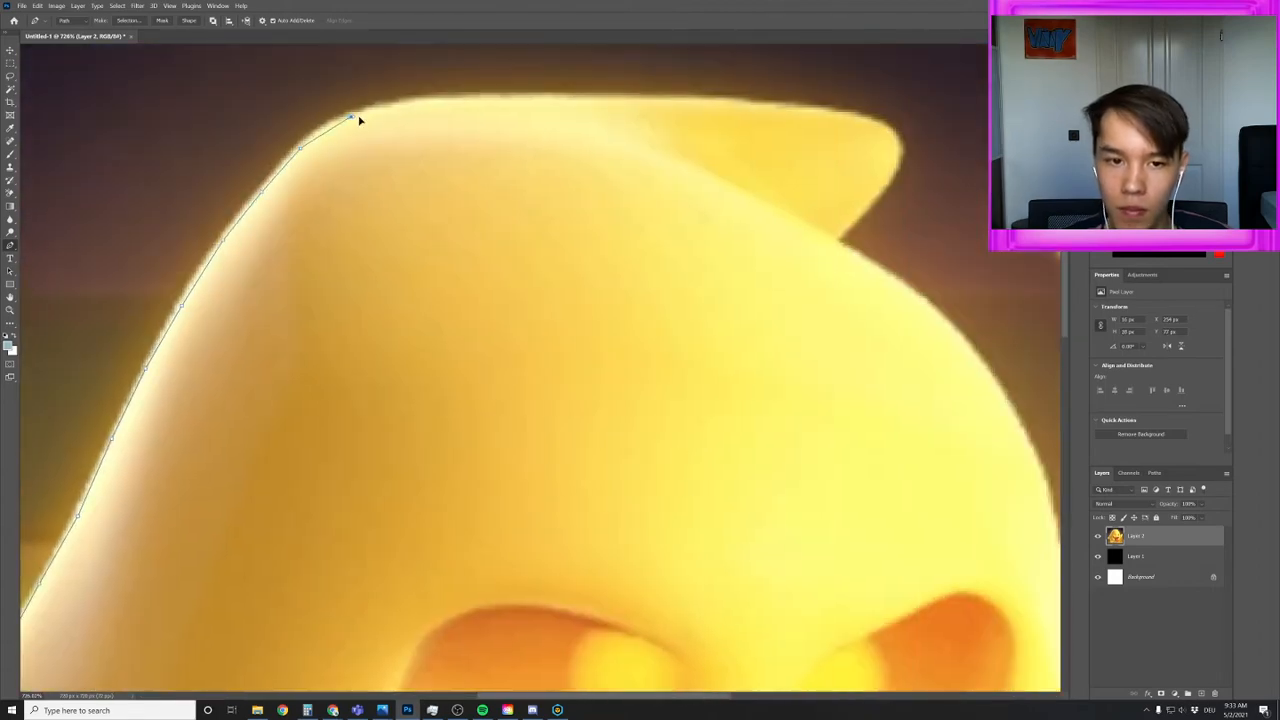
left_click(416, 102)
left_click(460, 98)
left_click(504, 98)
left_click(540, 98)
left_click(581, 98)
left_click(627, 98)
left_click(675, 102)
left_click(709, 100)
left_click(758, 105)
left_click(801, 109)
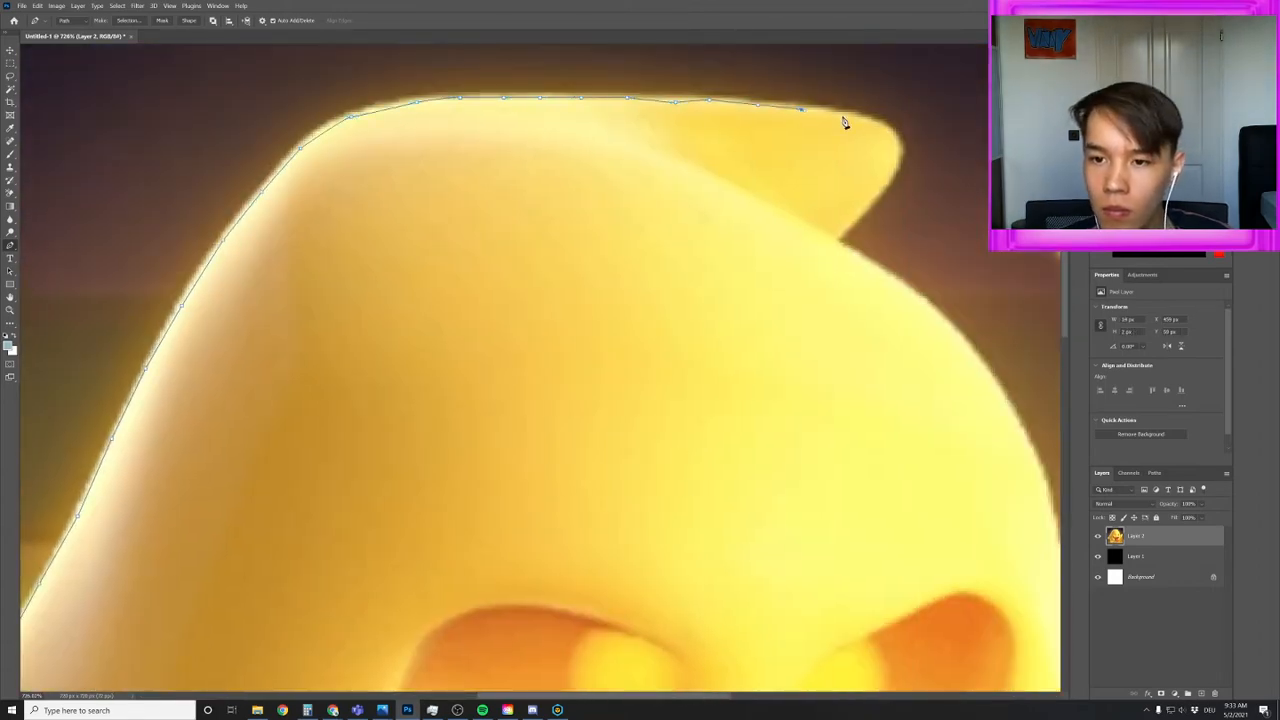
Trace the pointed tip on the head and bring the path back to where it meets the head
left_click(843, 117)
left_click(877, 122)
left_click(895, 134)
left_click(899, 156)
left_click(838, 239)
Continue the path along the upper right curve of the head
left_click(867, 260)
left_click(892, 278)
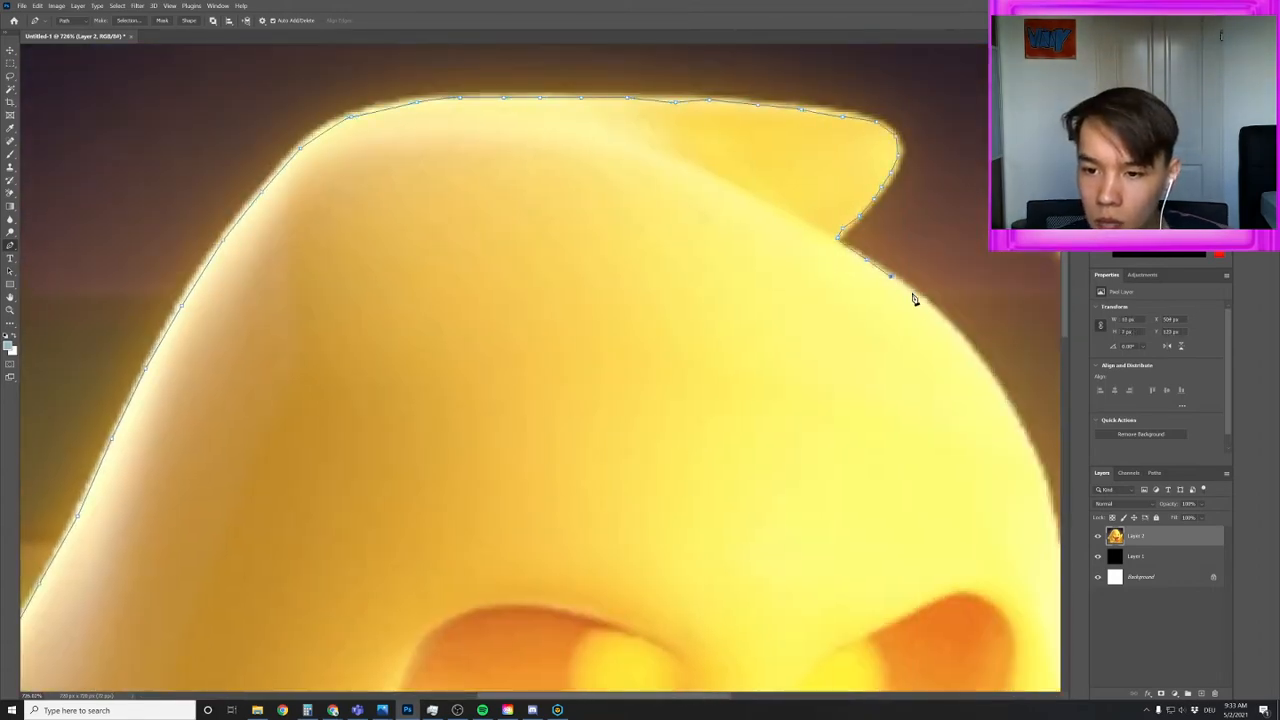
left_click(913, 294)
left_click(937, 314)
left_click(961, 335)
left_click(981, 360)
left_click(995, 383)
scroll(724, 333, "down", 2)
Extend the path down the right side of the head to the corner where the raised arm begins
left_click(645, 291)
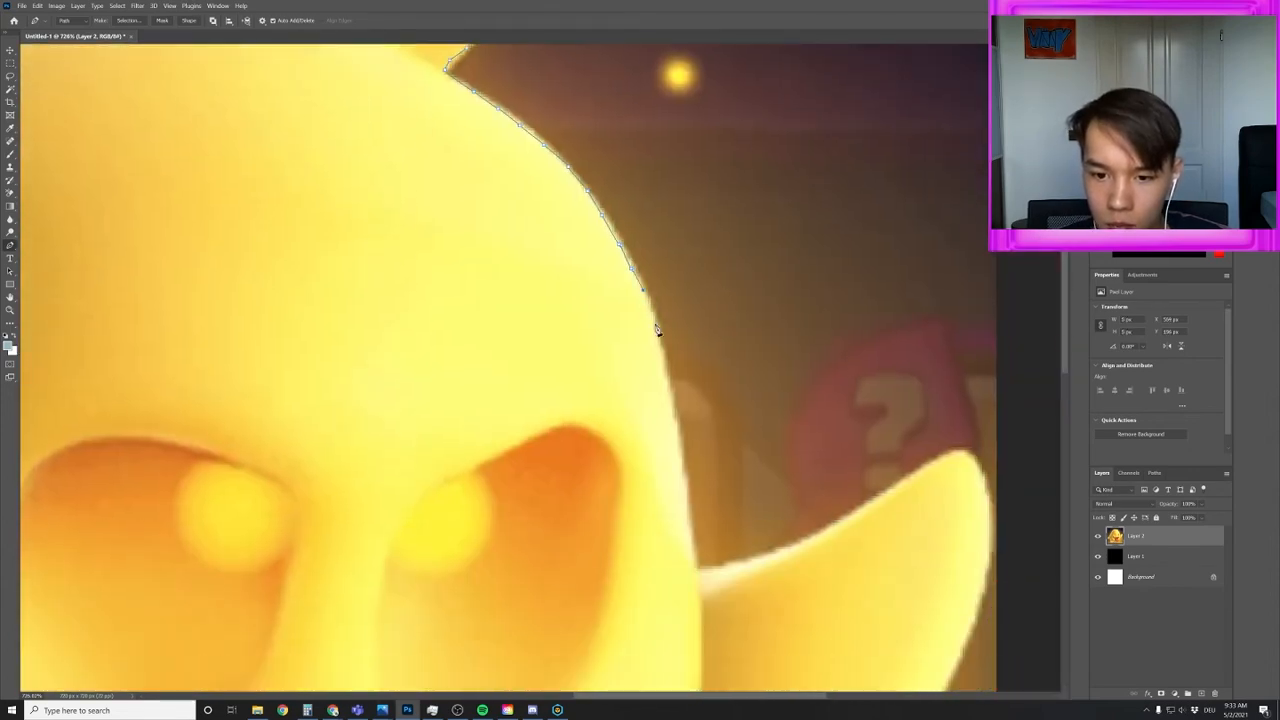
left_click(659, 352)
left_click(673, 416)
left_click(681, 466)
left_click(686, 511)
left_click(694, 566)
Trace the path along the upper edge of the raised right arm to its tip
left_click(718, 569)
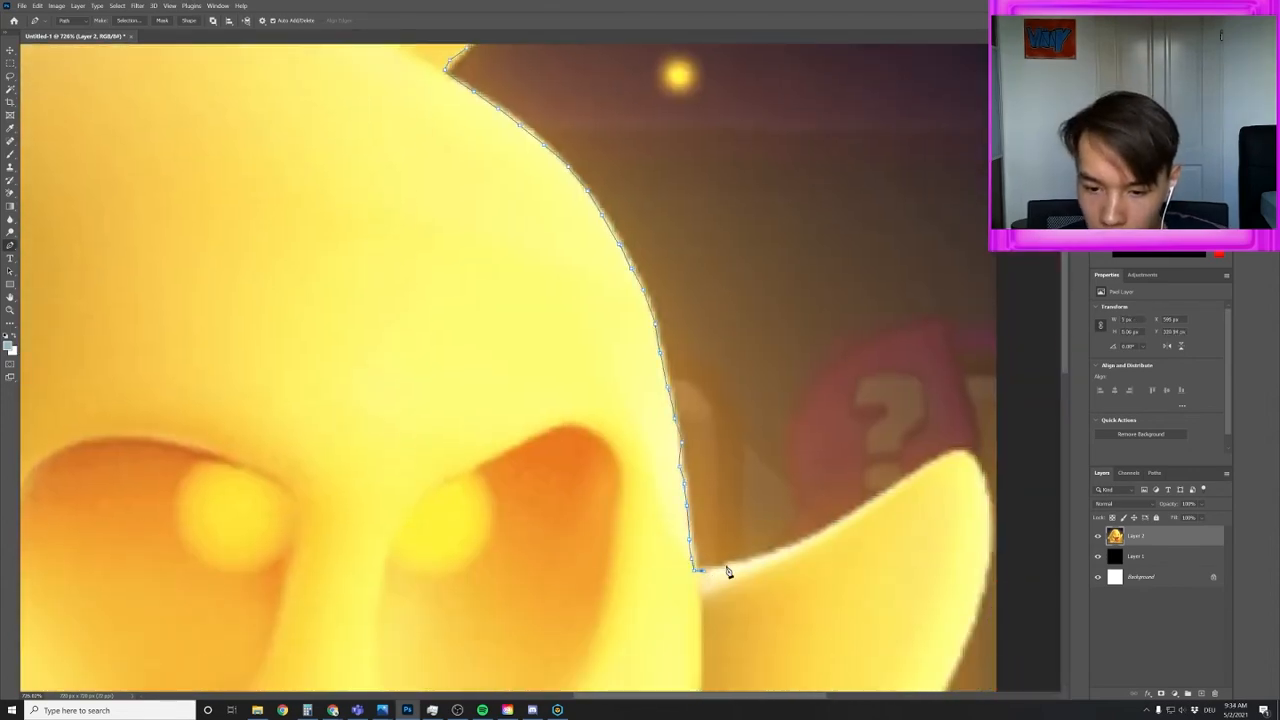
left_click(752, 558)
left_click(786, 548)
left_click(812, 536)
left_click(838, 521)
left_click(866, 504)
left_click(895, 486)
left_click(918, 472)
left_click(940, 462)
left_click(954, 452)
Round the tip of the raised arm and trace down its outer edge
left_click(970, 459)
left_click(982, 481)
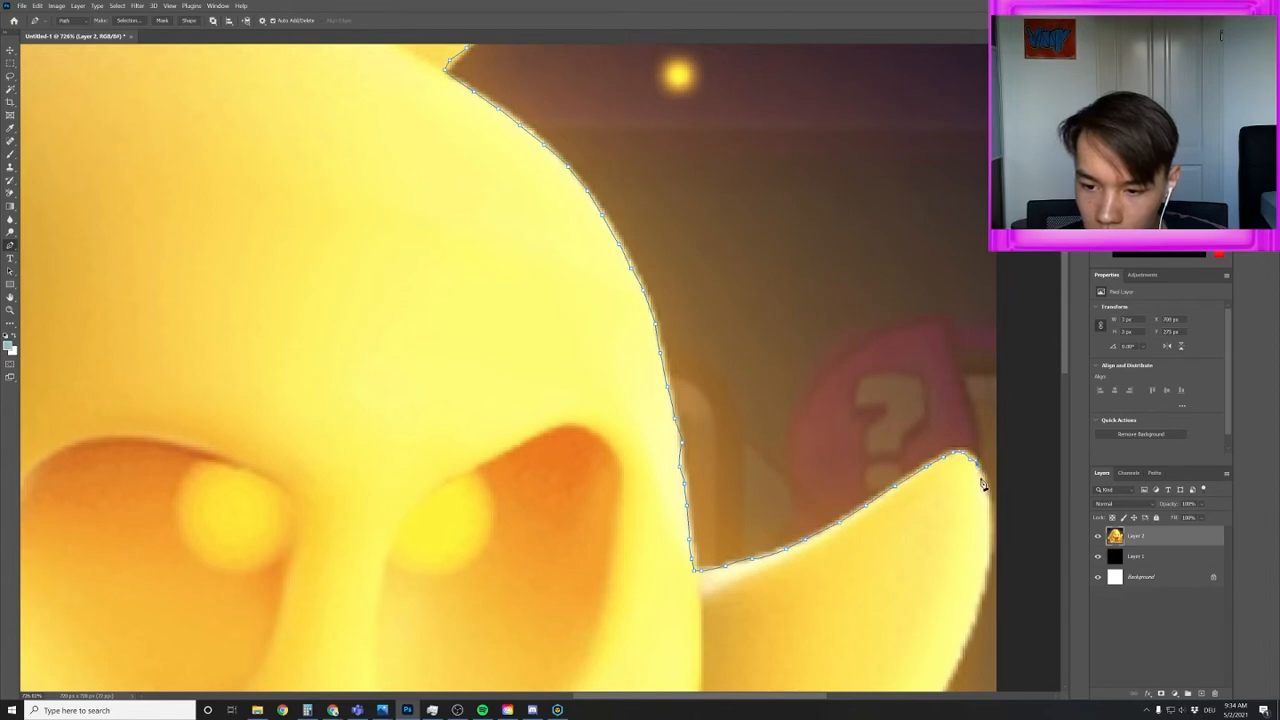
left_click(989, 510)
left_click(989, 532)
left_click(987, 551)
left_click(988, 562)
left_click(984, 574)
scroll(985, 588, "down", 3)
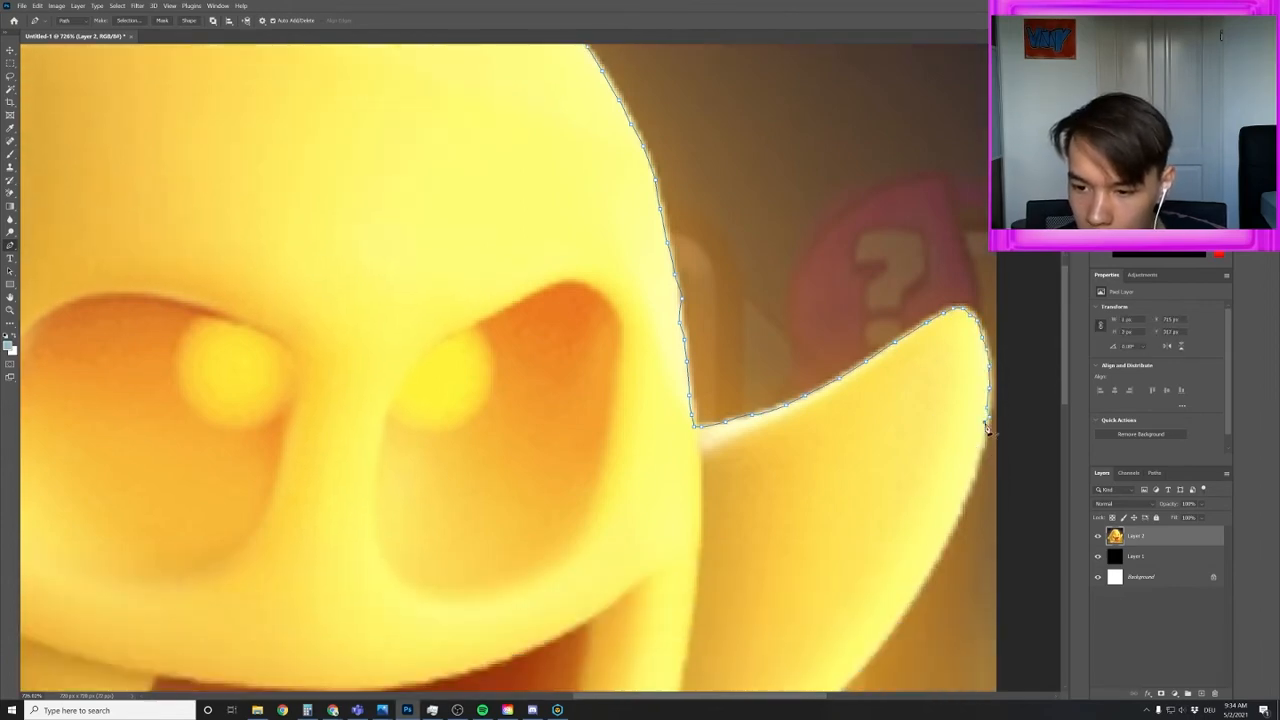
left_click(982, 443)
left_click(975, 466)
left_click(974, 478)
left_click(963, 504)
left_click(951, 530)
Trace the lower edge of the raised arm back to where it joins the body
scroll(888, 505, "down", 3)
left_click(905, 480)
left_click(872, 524)
left_click(836, 567)
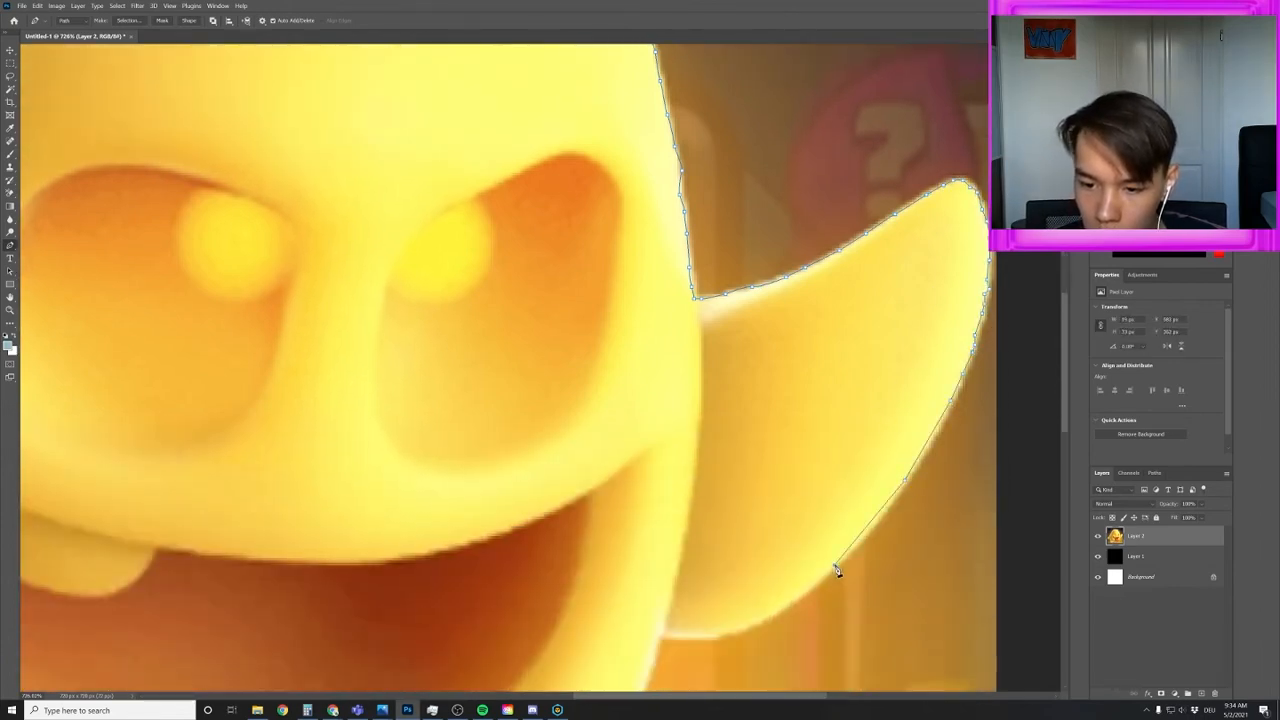
left_click(796, 600)
left_click(763, 617)
left_click(740, 630)
left_click(713, 636)
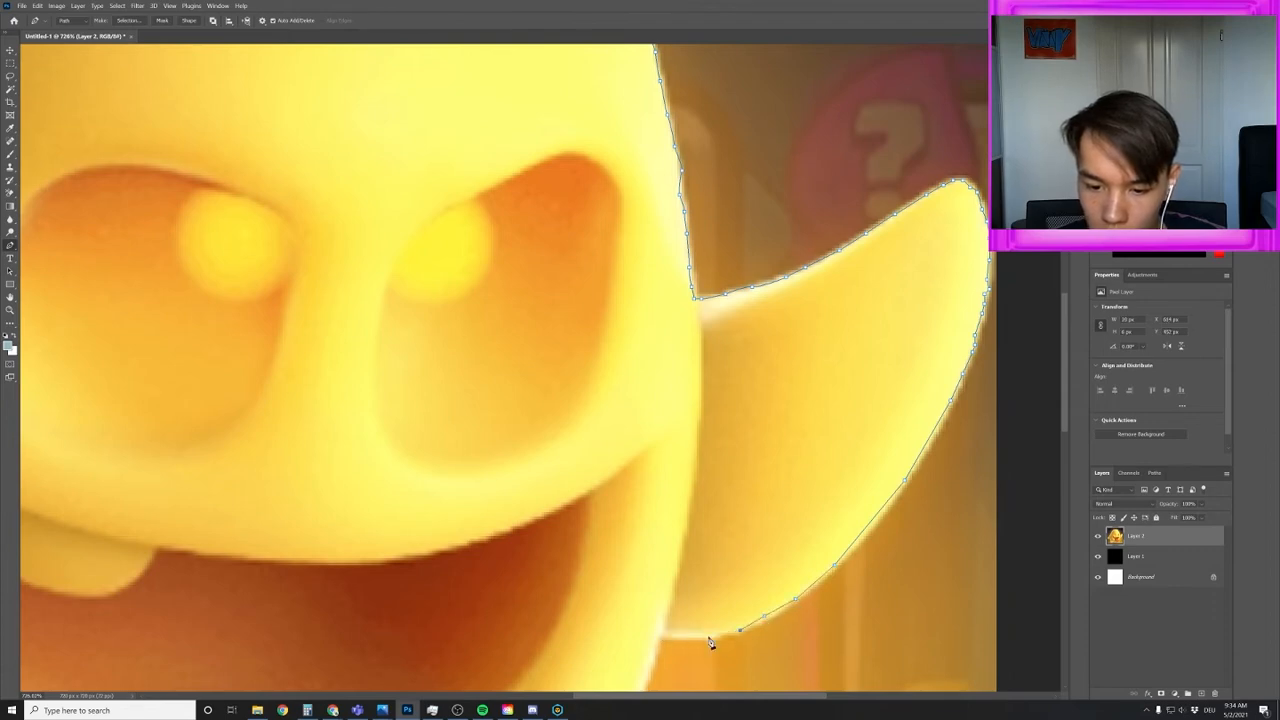
left_click(687, 637)
left_click(667, 637)
left_click(657, 637)
Continue the path down the right side of the body to the edge of the tongue
scroll(657, 637, "down", 8)
left_click(642, 345)
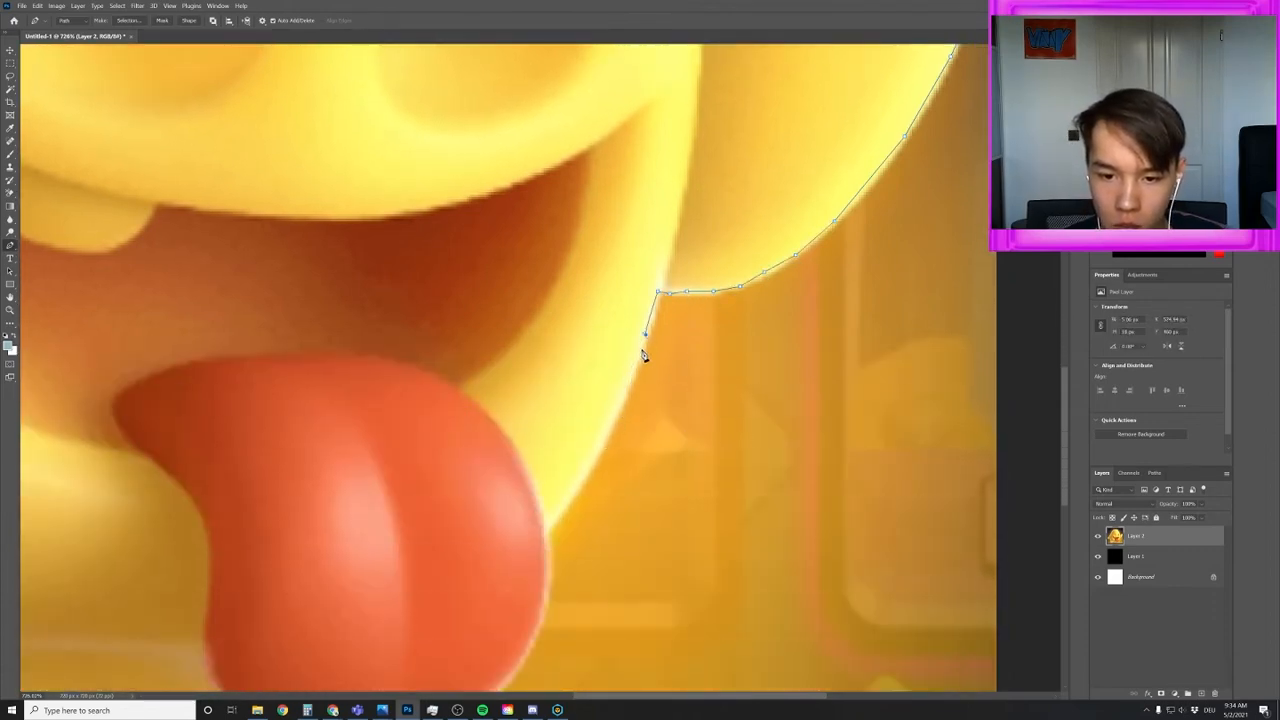
left_click(630, 380)
left_click(617, 410)
left_click(603, 441)
left_click(585, 470)
left_click(576, 496)
left_click(548, 522)
Trace the path around the right and bottom edges of the red tongue
scroll(551, 416, "down", 3)
left_click(549, 427)
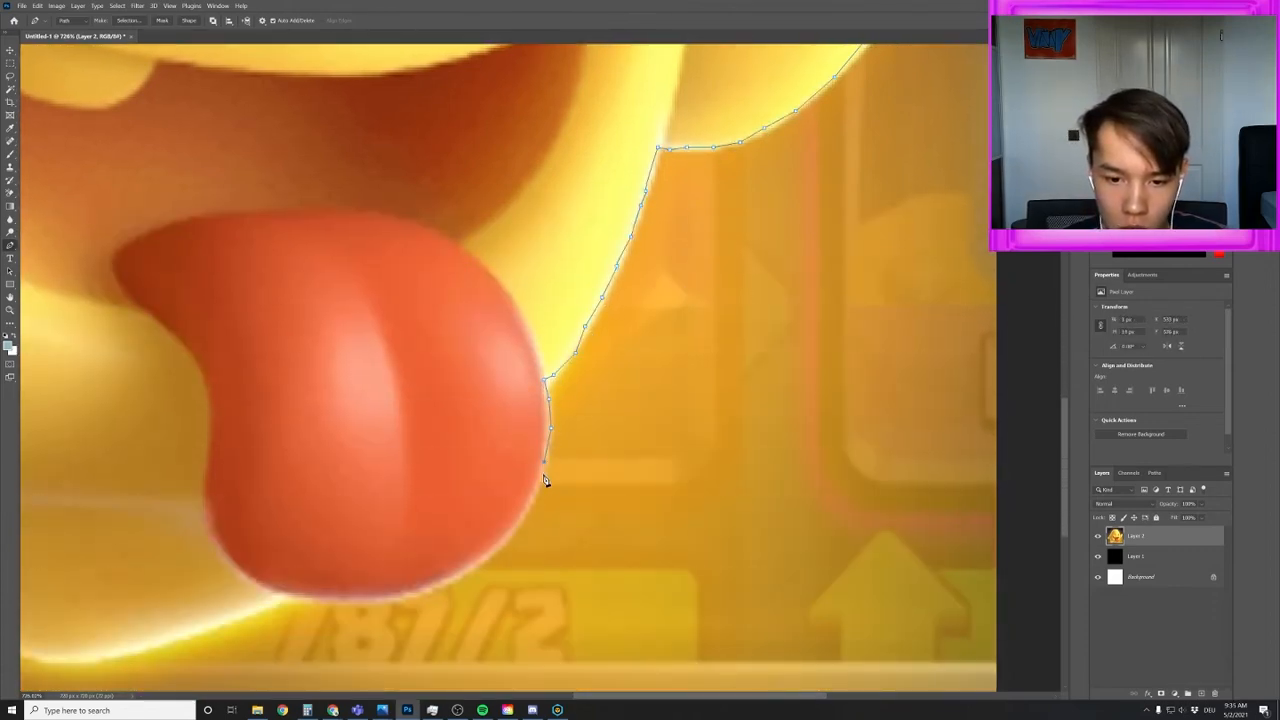
left_click(541, 480)
left_click(508, 533)
scroll(497, 549, "down", 1)
left_click(481, 558)
left_click(437, 580)
left_click(411, 593)
left_click(370, 597)
left_click(325, 559)
left_click(298, 553)
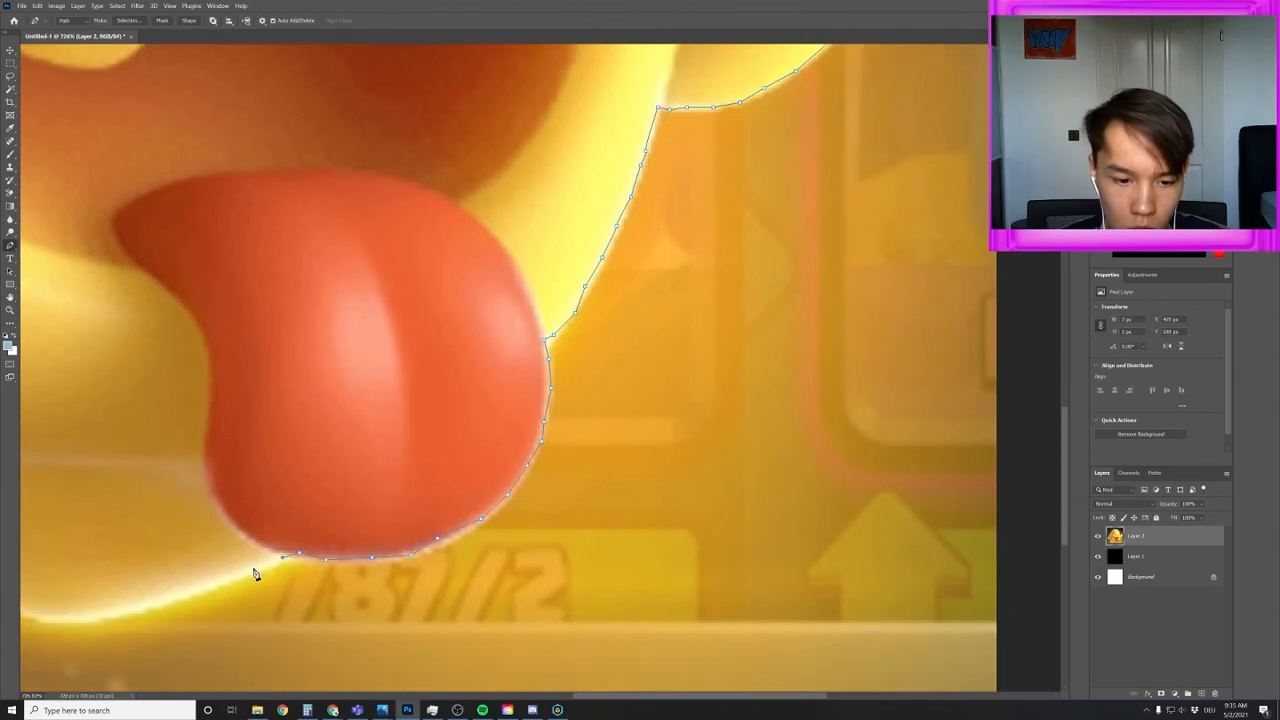
Trace the rounded foot beside the tongue up to the notch in the ghost's bottom edge
left_click(252, 570)
left_click(221, 584)
left_click_drag(634, 696, 488, 696)
left_click(737, 610)
left_click(682, 618)
left_click(650, 620)
left_click(601, 601)
left_click(557, 551)
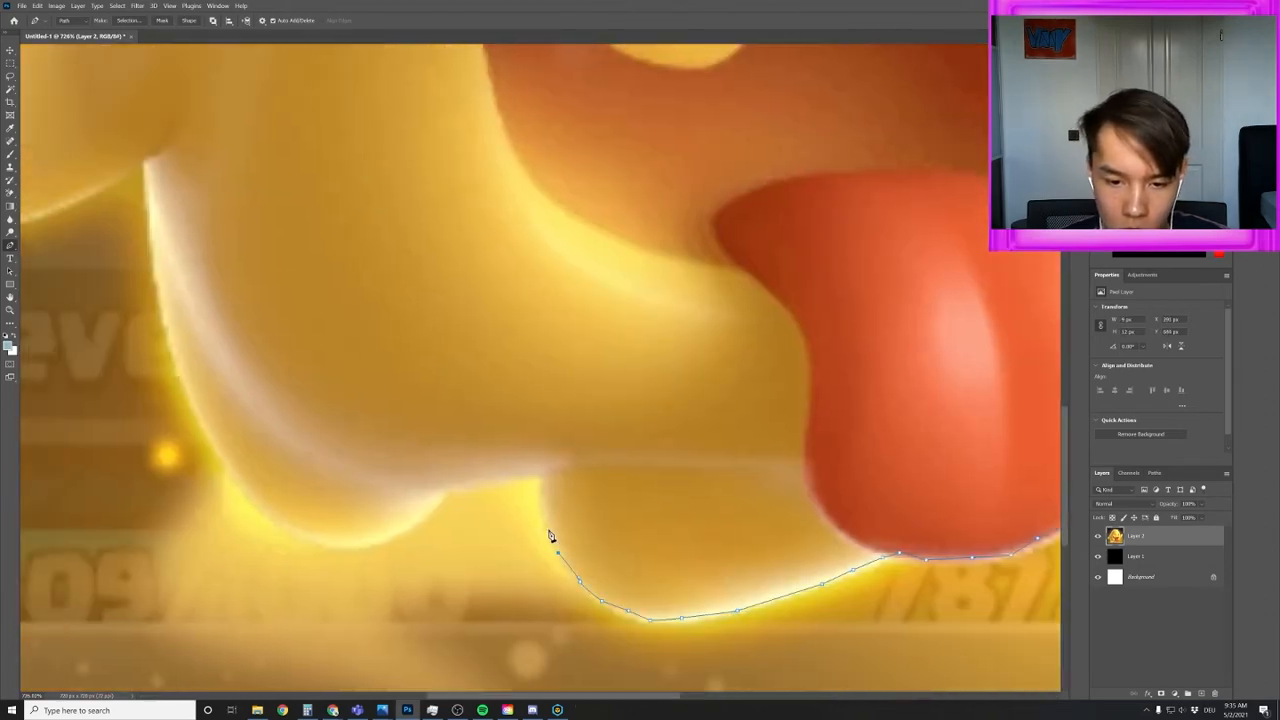
left_click(547, 524)
left_click(543, 476)
Continue the path from the notch around the ghost's lower left lobe
left_click(514, 477)
left_click(446, 490)
left_click(383, 537)
left_click(310, 537)
left_click(280, 523)
left_click(244, 487)
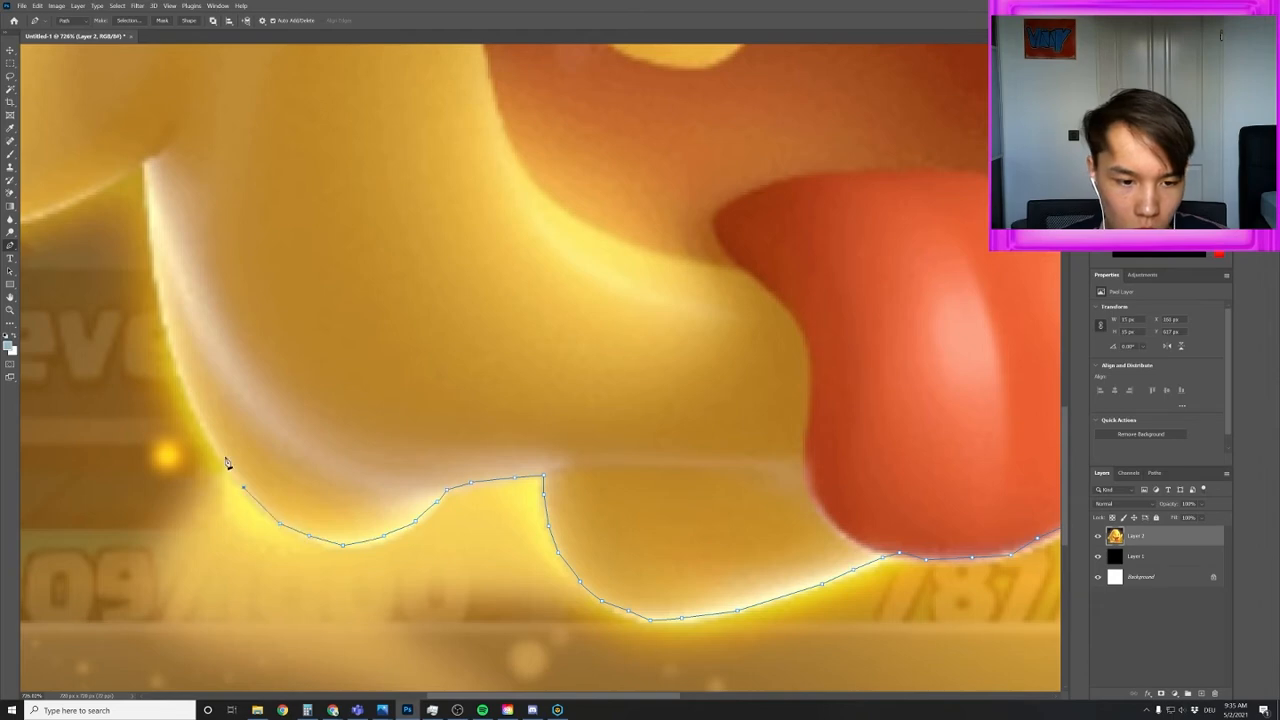
Trace up the lower left side of the body to the corner beneath the left arm
left_click(222, 454)
left_click(200, 421)
left_click(181, 373)
left_click(168, 325)
left_click(156, 275)
left_click(154, 241)
left_click_drag(577, 694, 475, 694)
left_click(591, 210)
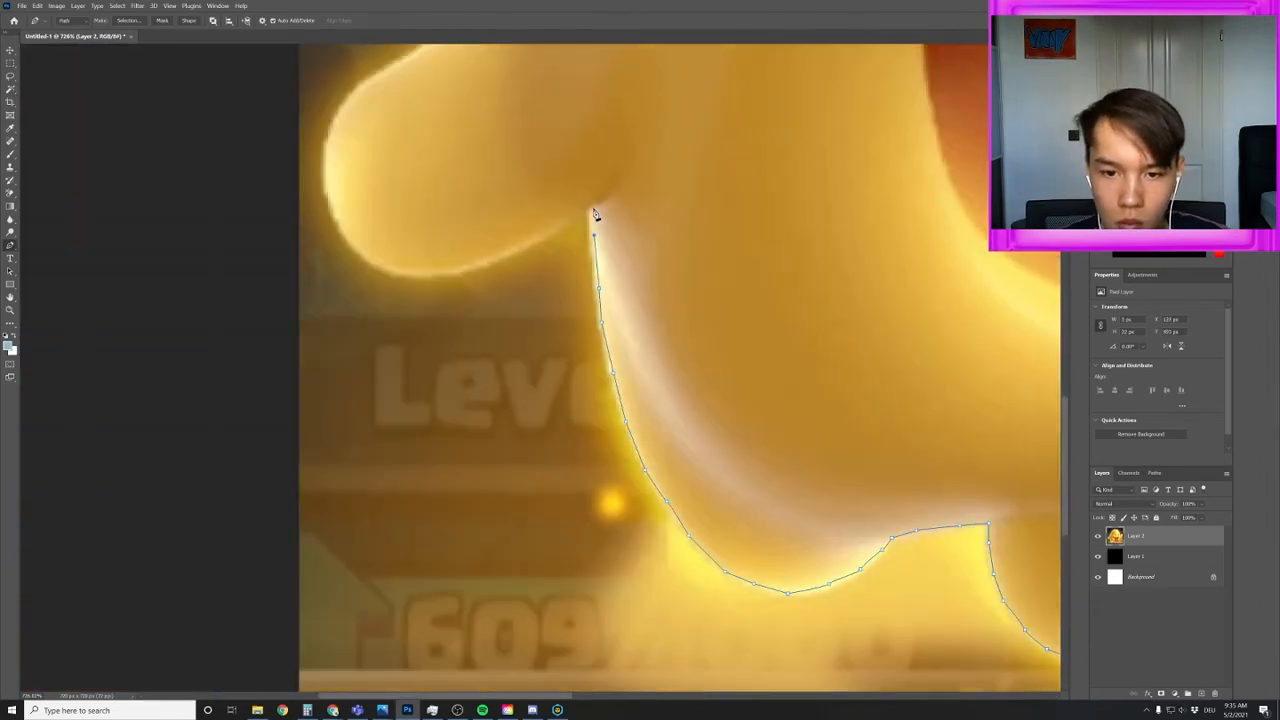
Trace the underside of the left arm and around its rounded end
left_click(526, 243)
left_click(452, 271)
left_click(382, 265)
left_click(345, 222)
left_click(328, 187)
left_click(327, 145)
left_click(342, 113)
left_click(367, 86)
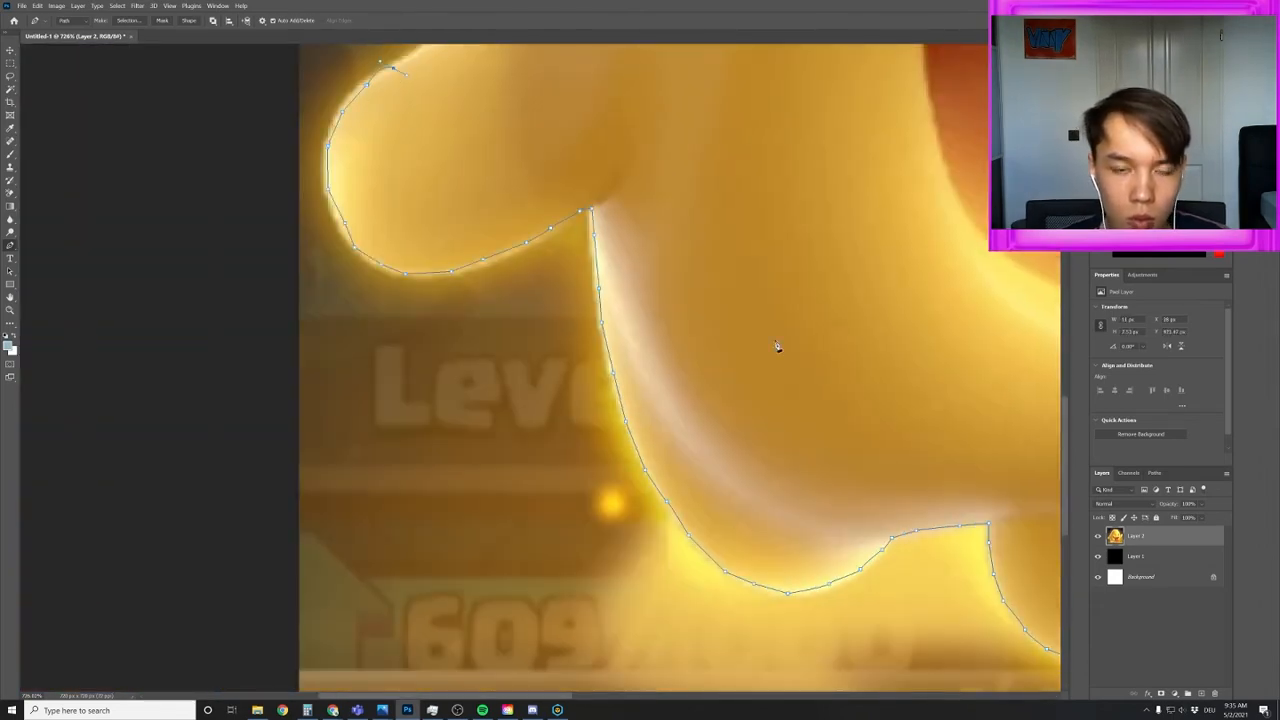
Trace the upper edge of the left arm and close the path at its starting anchor point
scroll(777, 346, "up", 3)
left_click(396, 338)
left_click(430, 318)
left_click(466, 284)
left_click(504, 238)
scroll(777, 357, "up", 2)
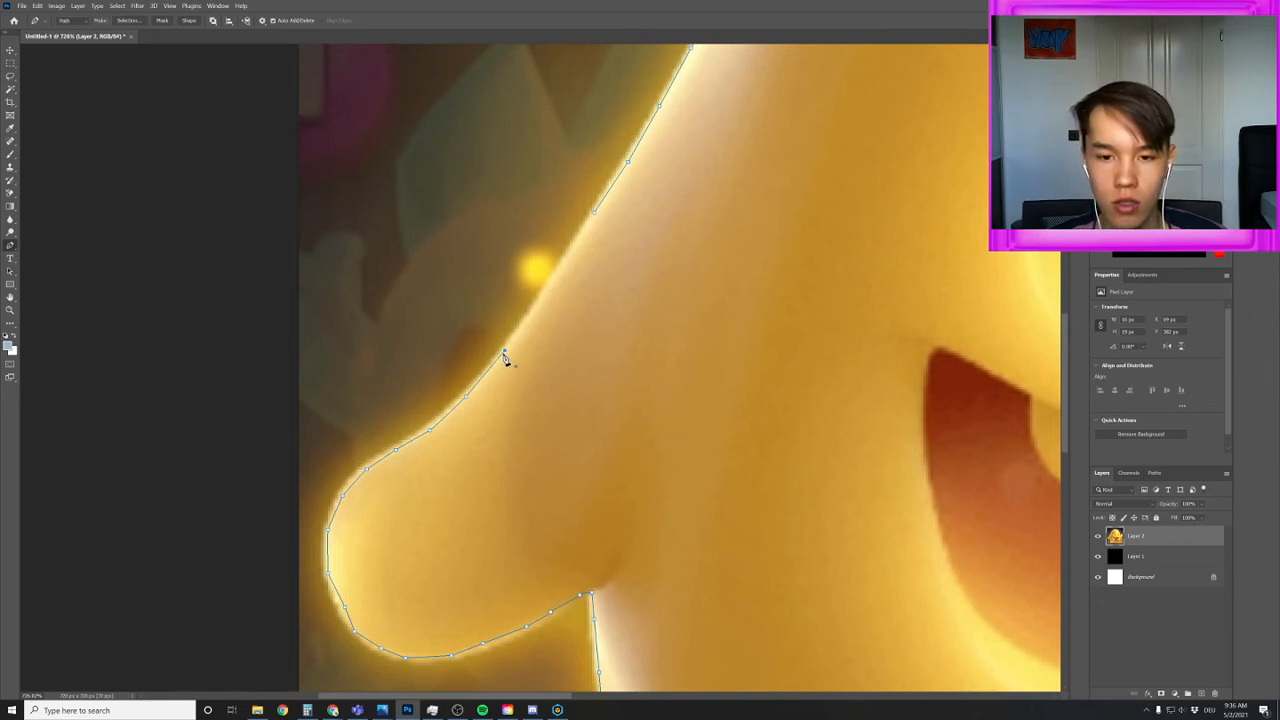
left_click(595, 217)
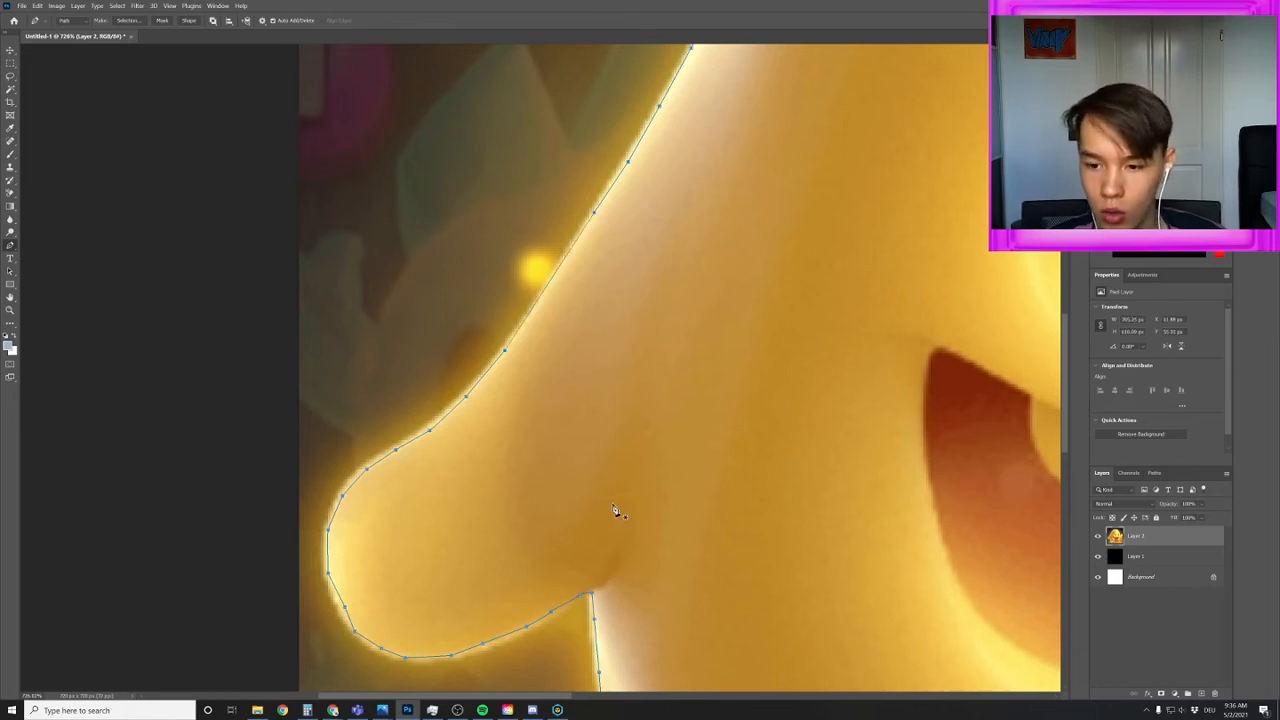
Convert the closed ghost path into a new anti-aliased selection
left_click(8, 310)
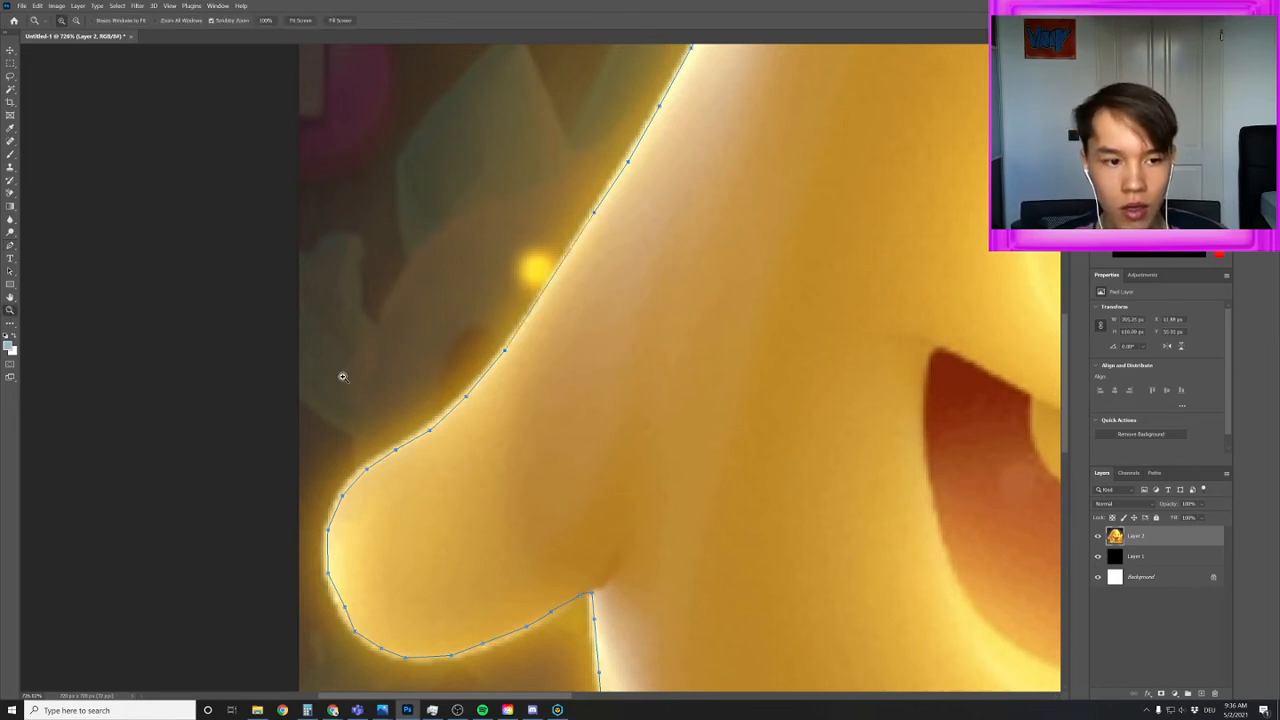
left_click_drag(535, 386, 500, 395)
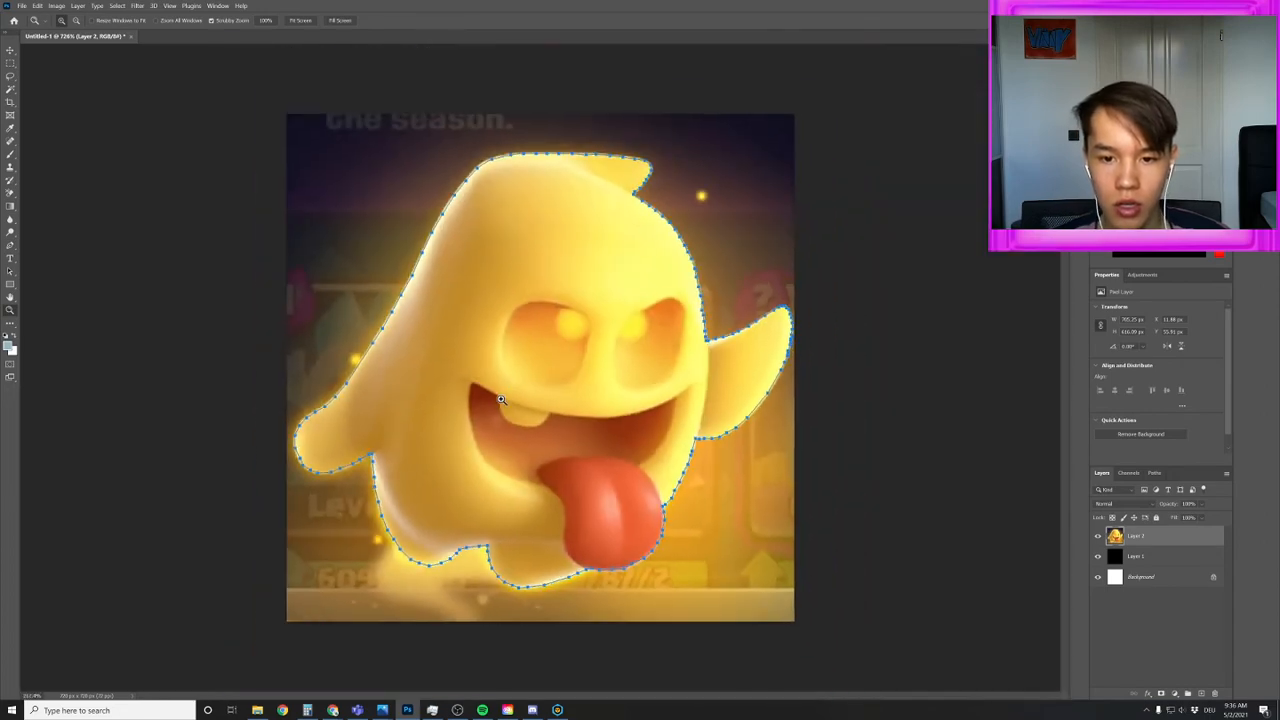
left_click(10, 245)
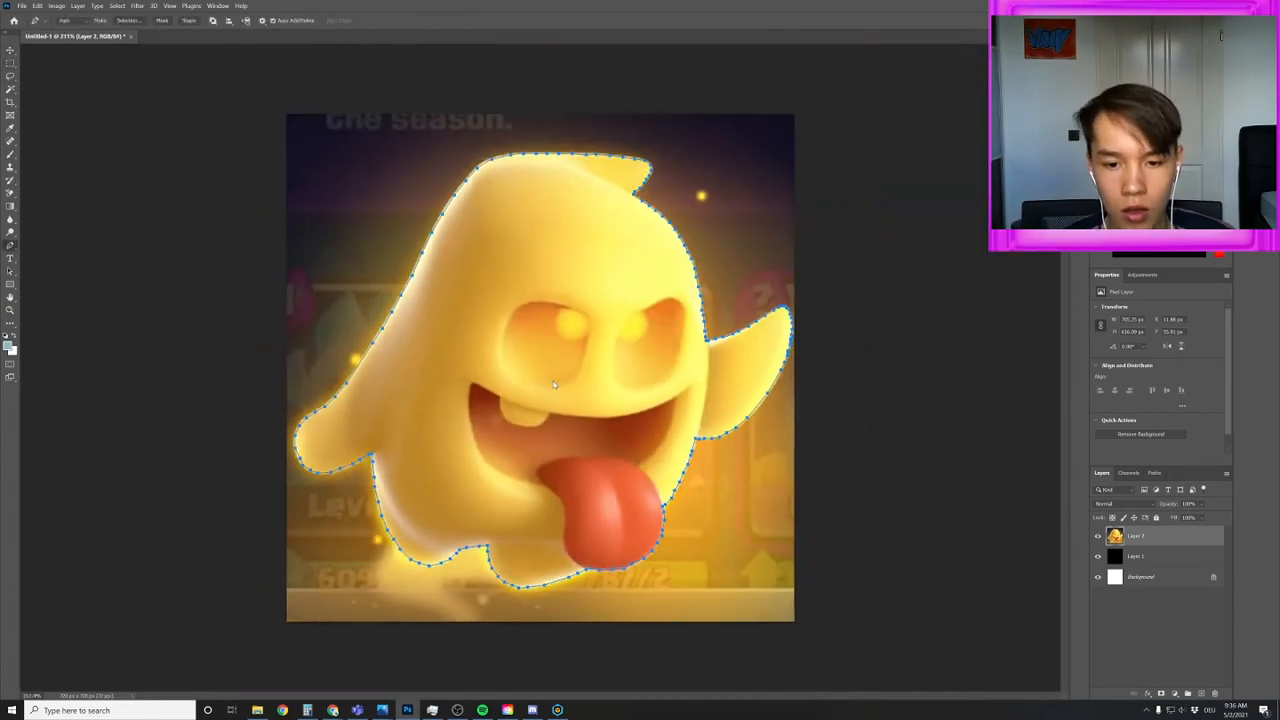
right_click(553, 382)
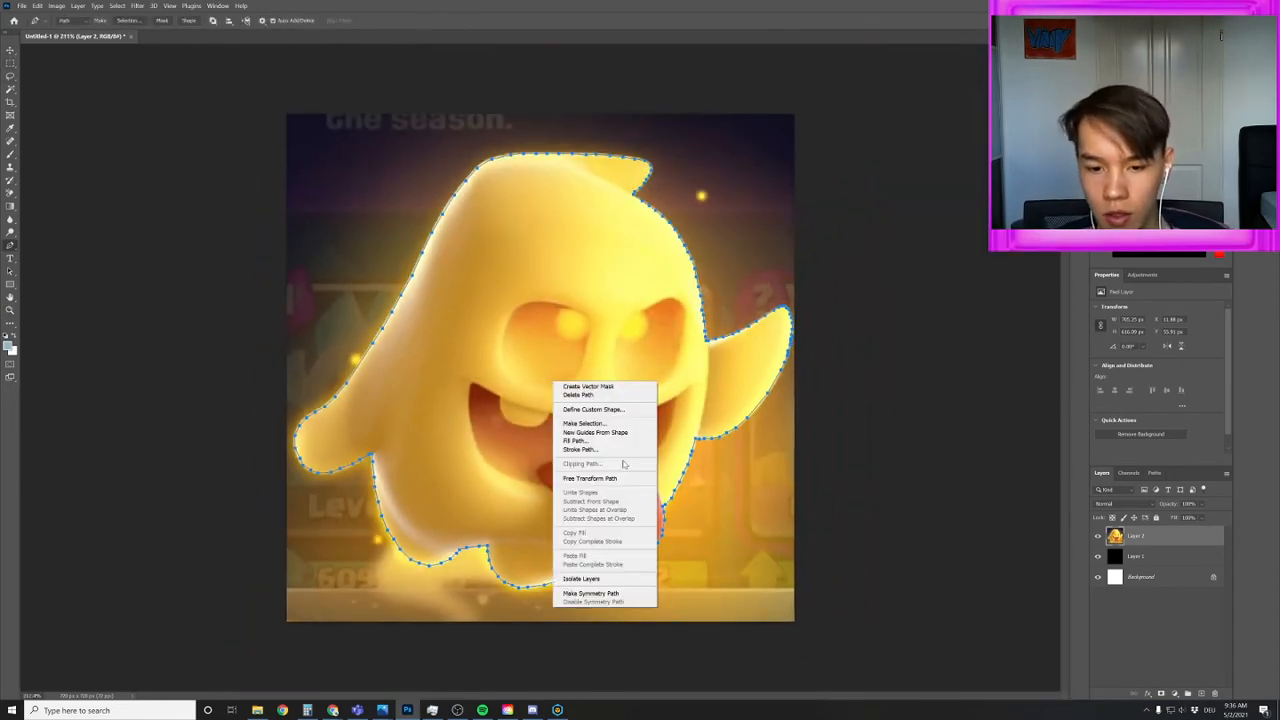
left_click(590, 423)
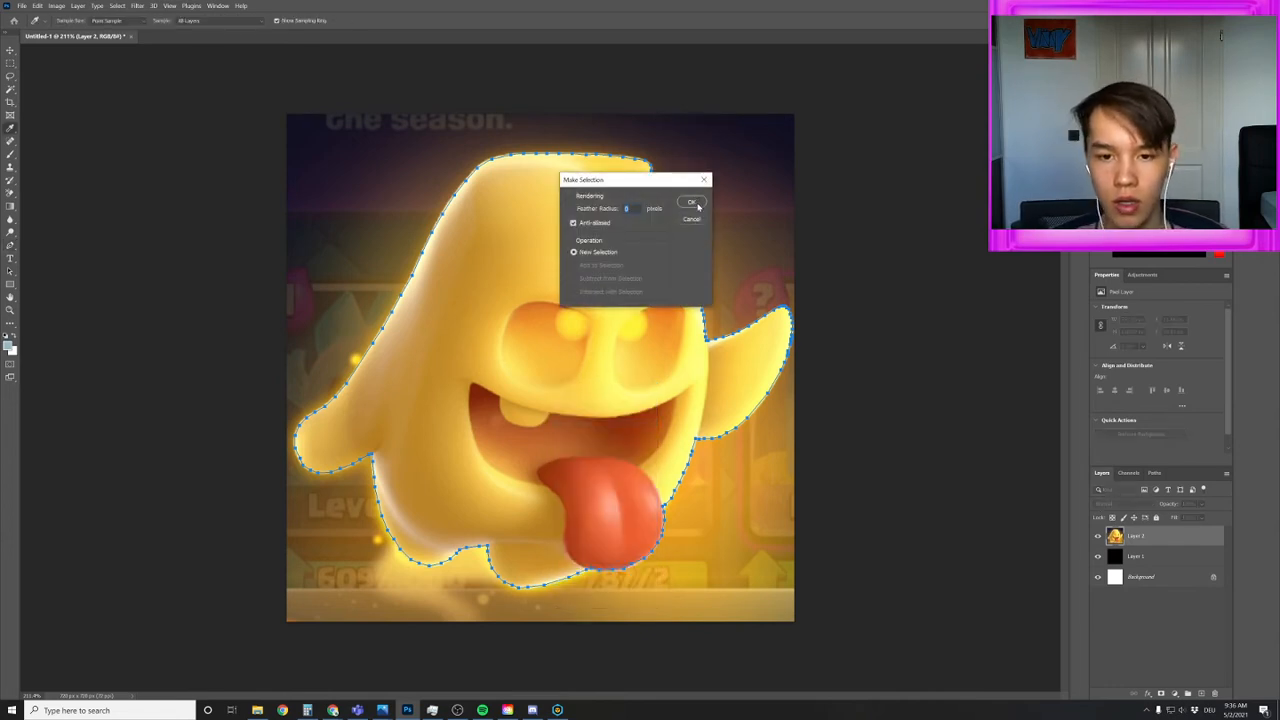
left_click(697, 206)
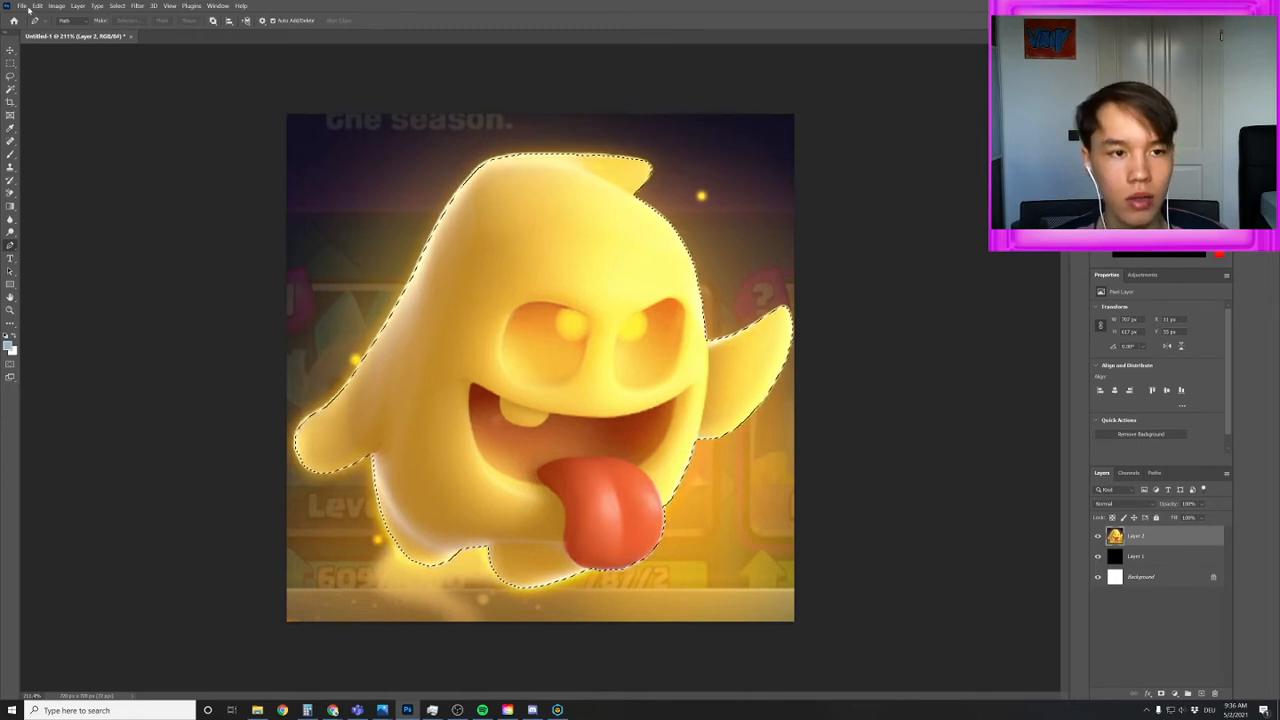
Add a layer mask to the ghost layer that reveals only the selected outline
left_click(77, 6)
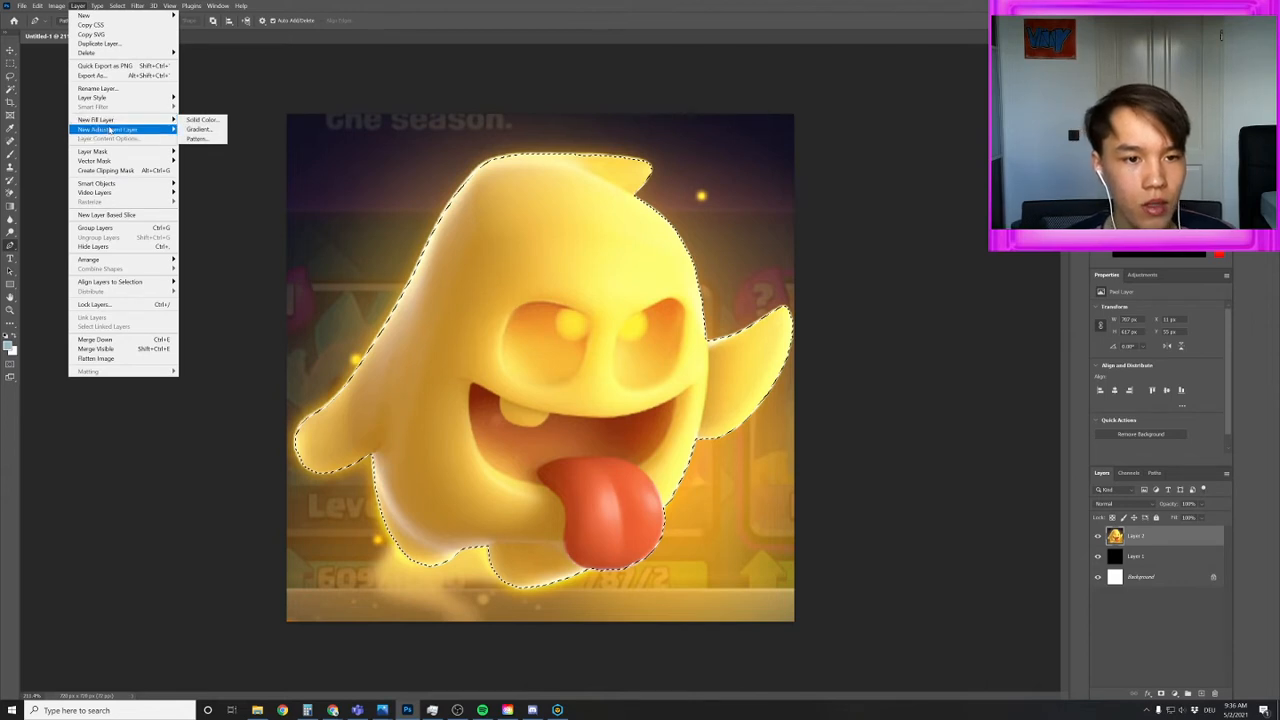
mouse_move(110, 130)
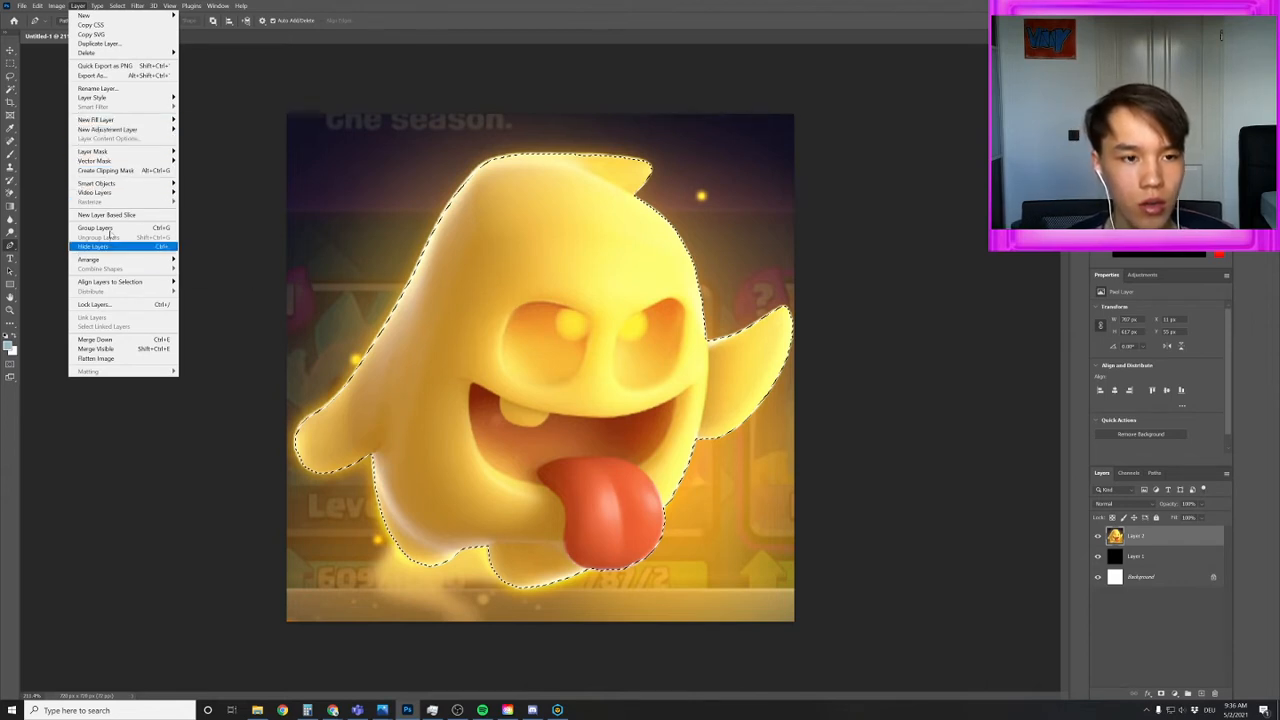
mouse_move(114, 155)
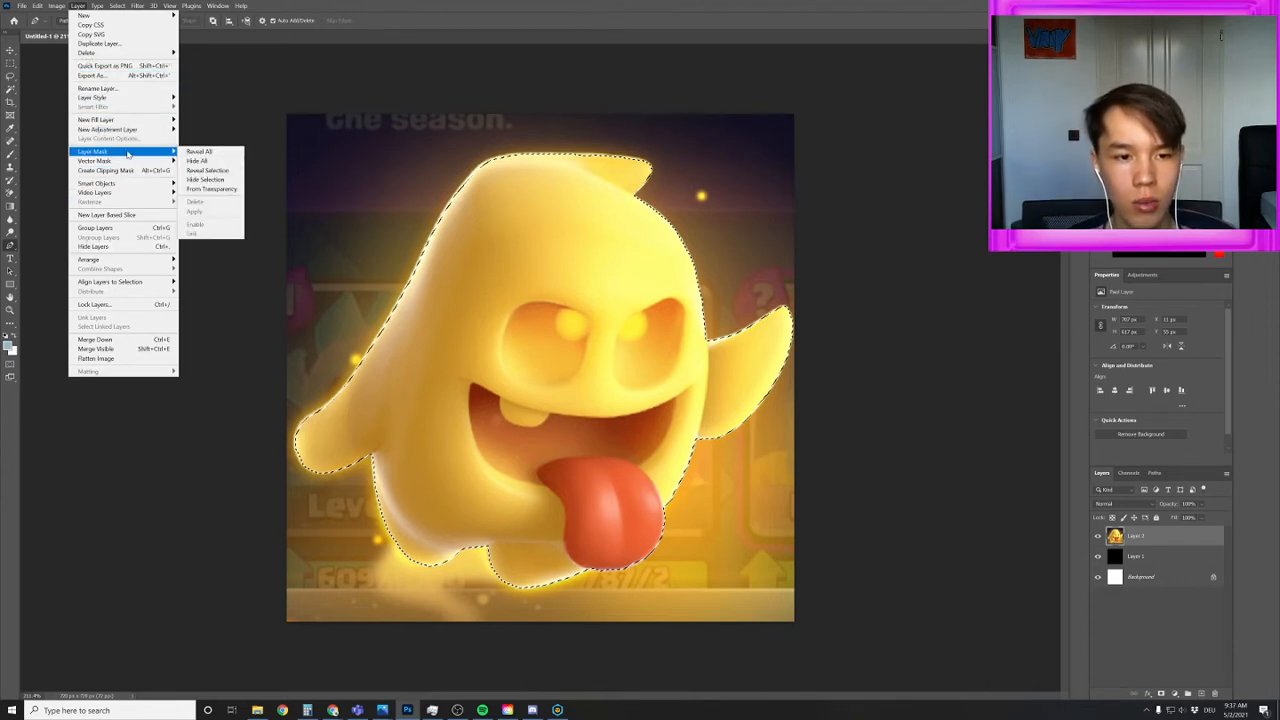
left_click(210, 171)
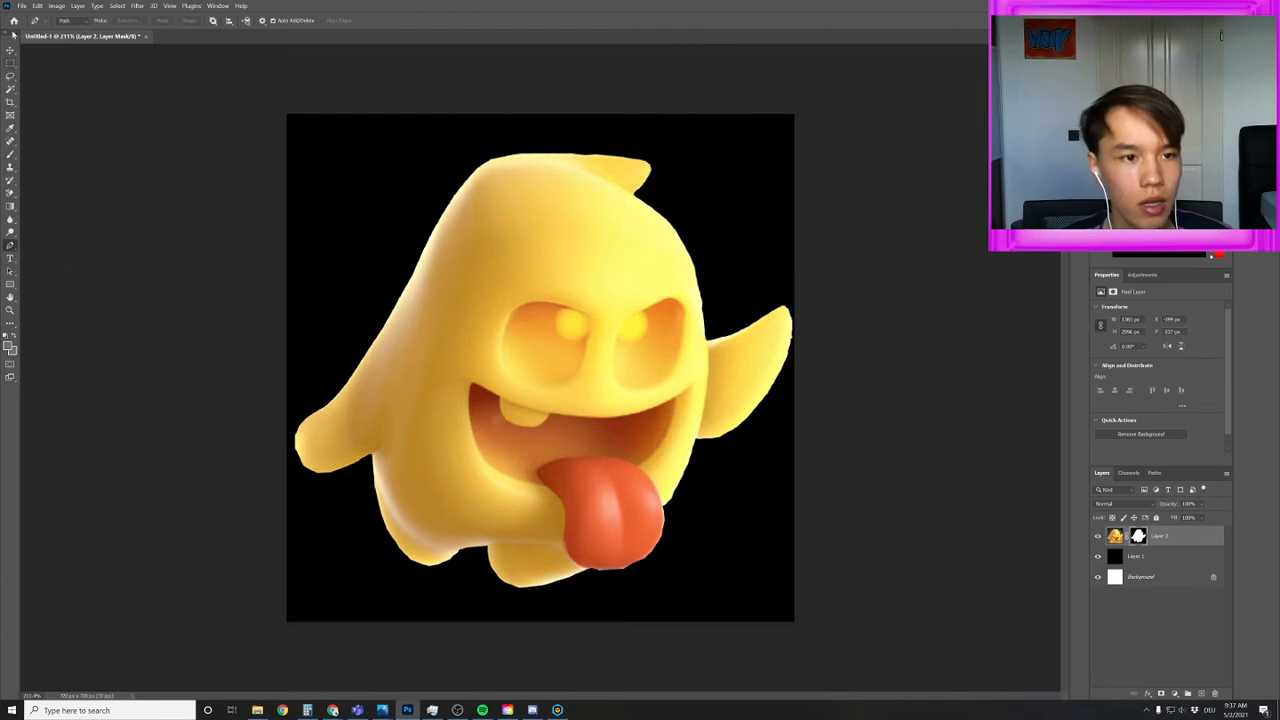
Reposition the masked ghost slightly within the black canvas
left_click(10, 50)
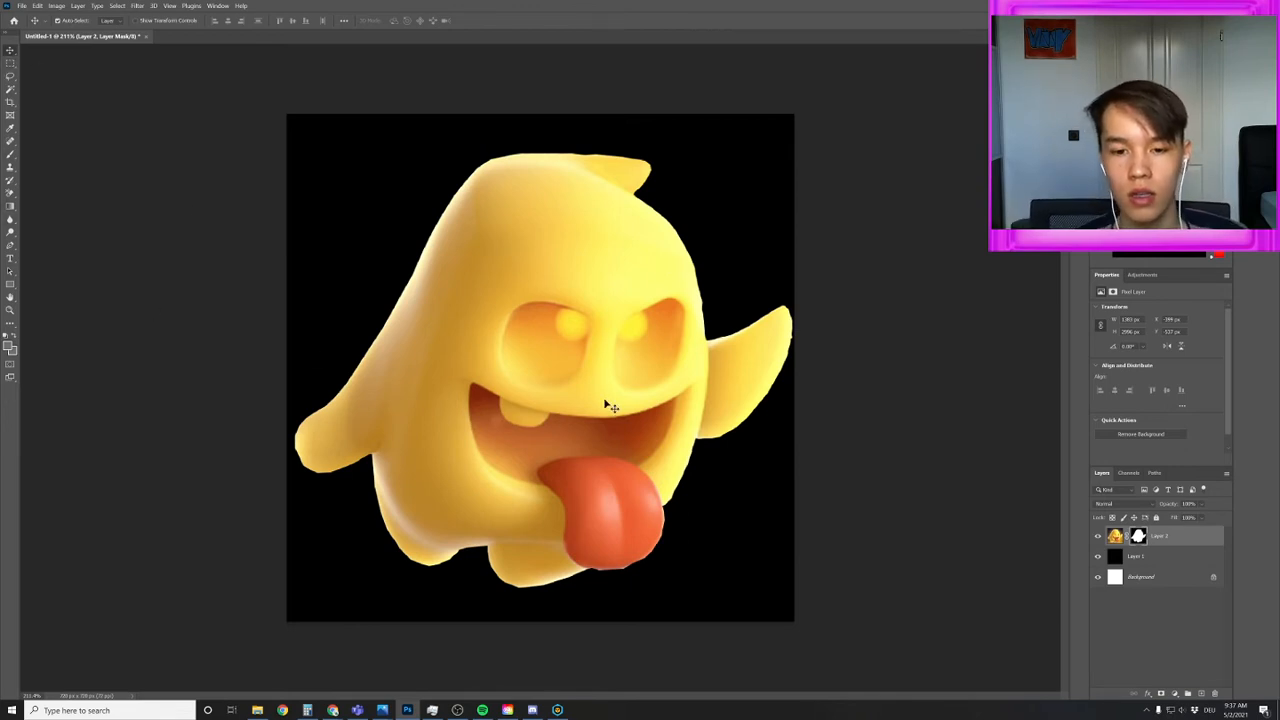
left_click_drag(604, 400, 600, 404)
key("ctrl+t")
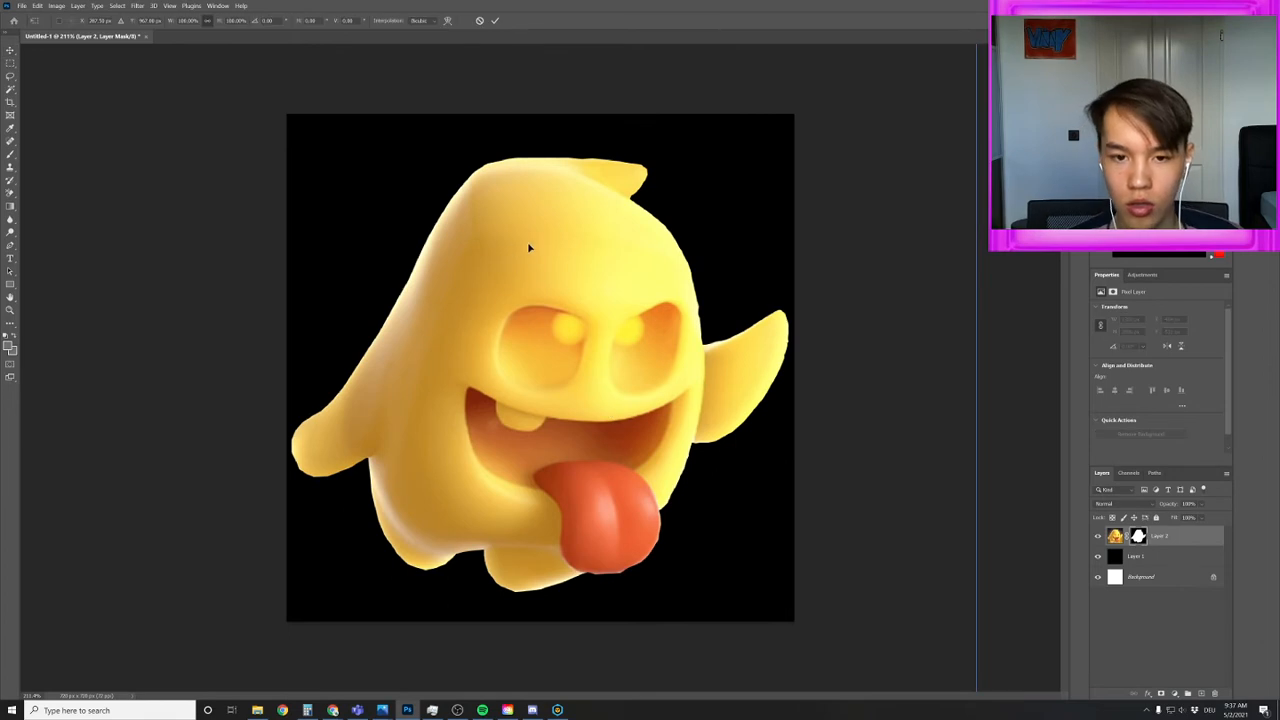
left_click(10, 310)
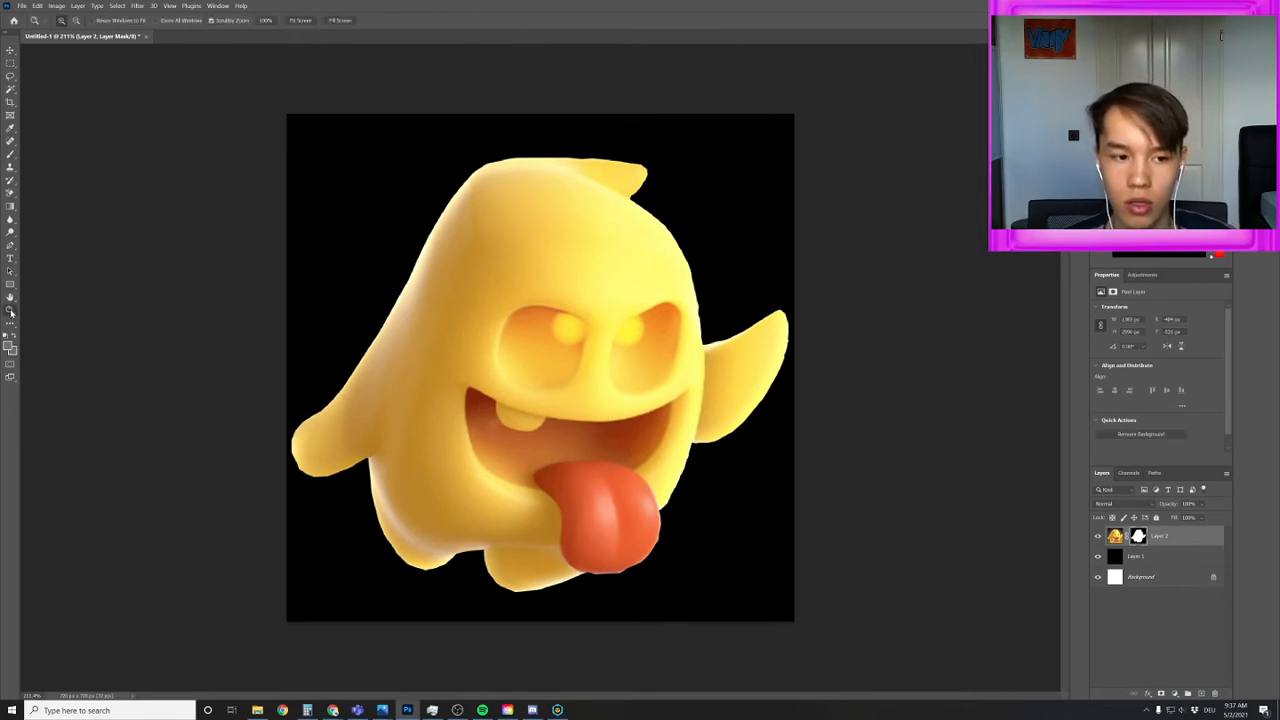
left_click_drag(626, 370, 602, 368)
left_click(10, 50)
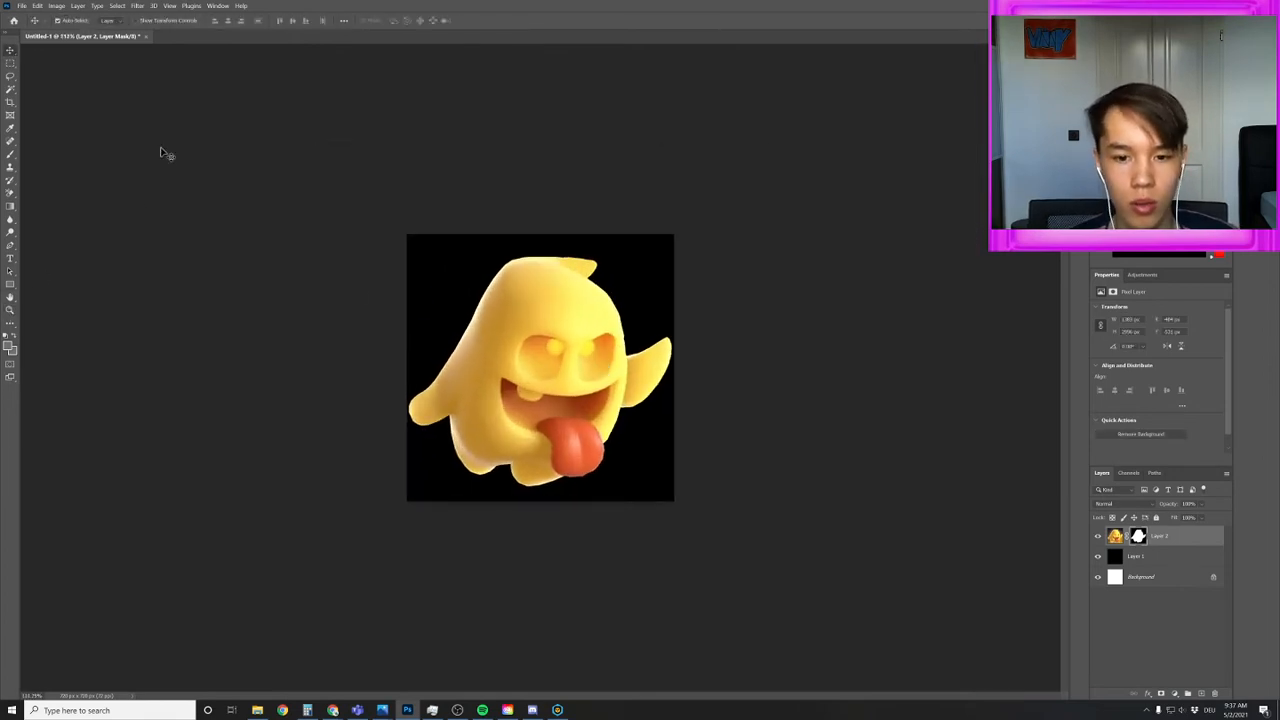
left_click_drag(534, 402, 533, 390)
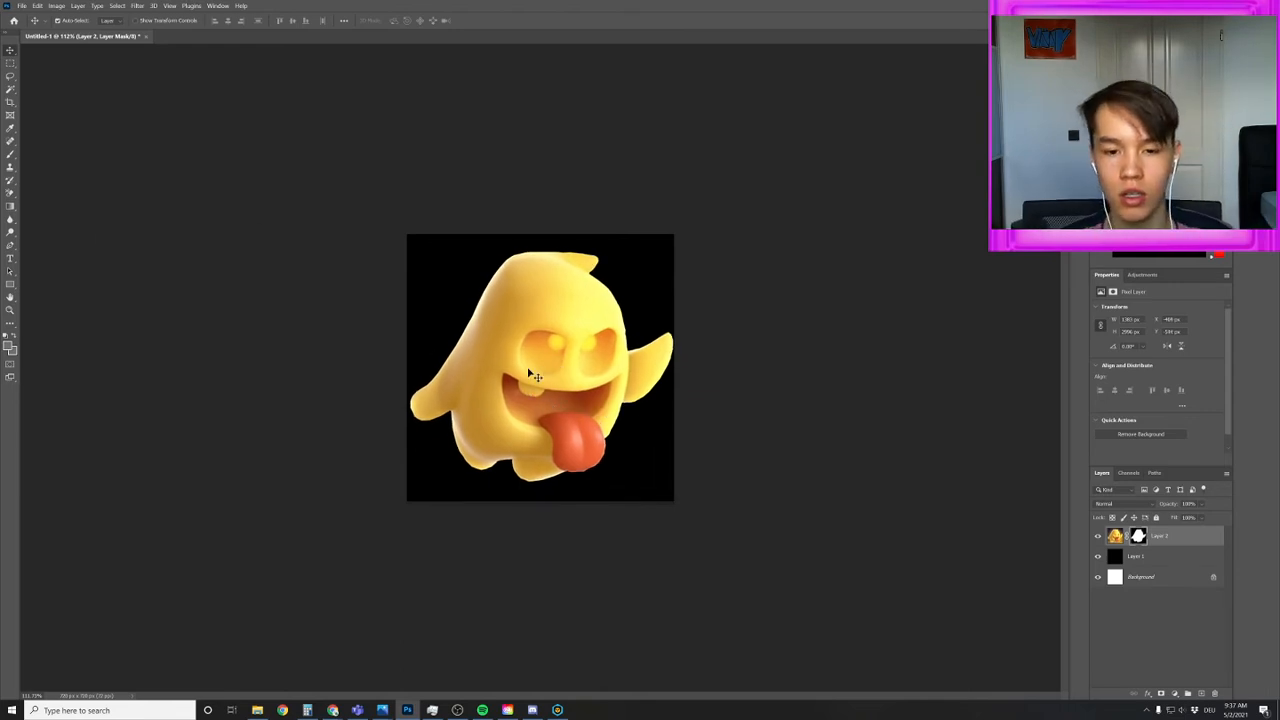
Add an Exposure adjustment layer above the ghost with exposure about +0.39, a slight positive offset and gamma correction about 0.87
left_click(78, 6)
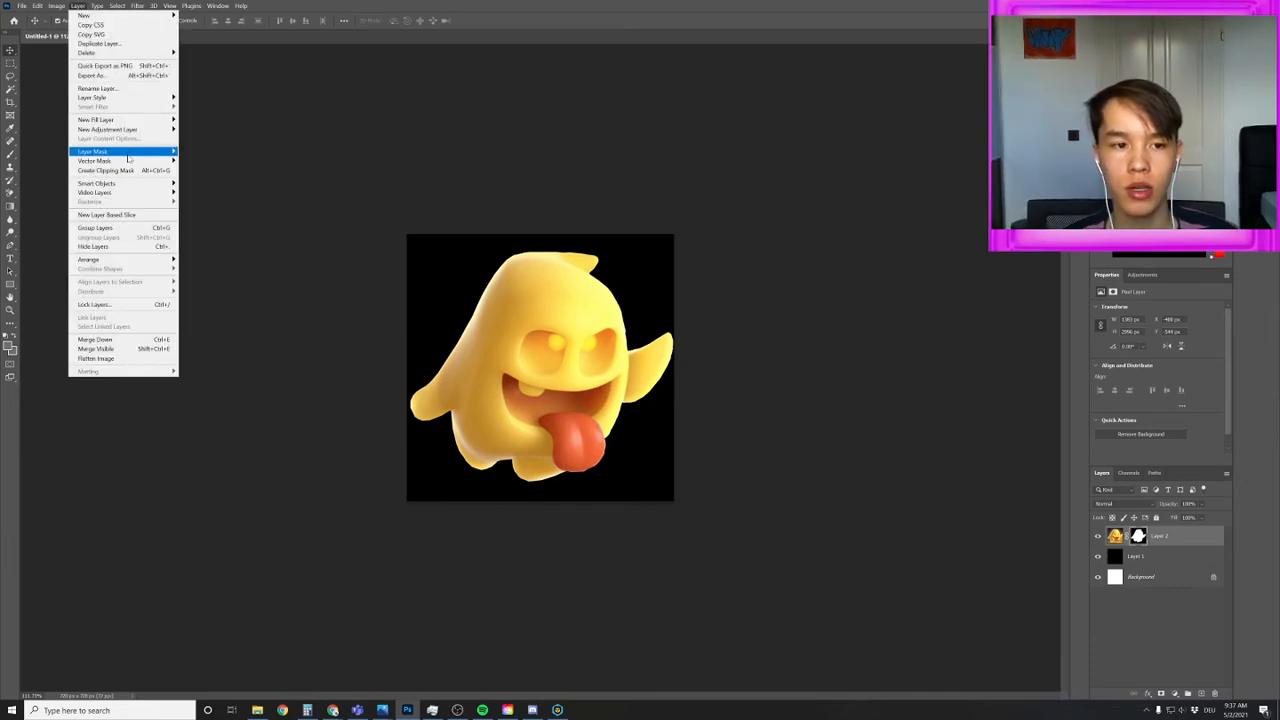
mouse_move(115, 151)
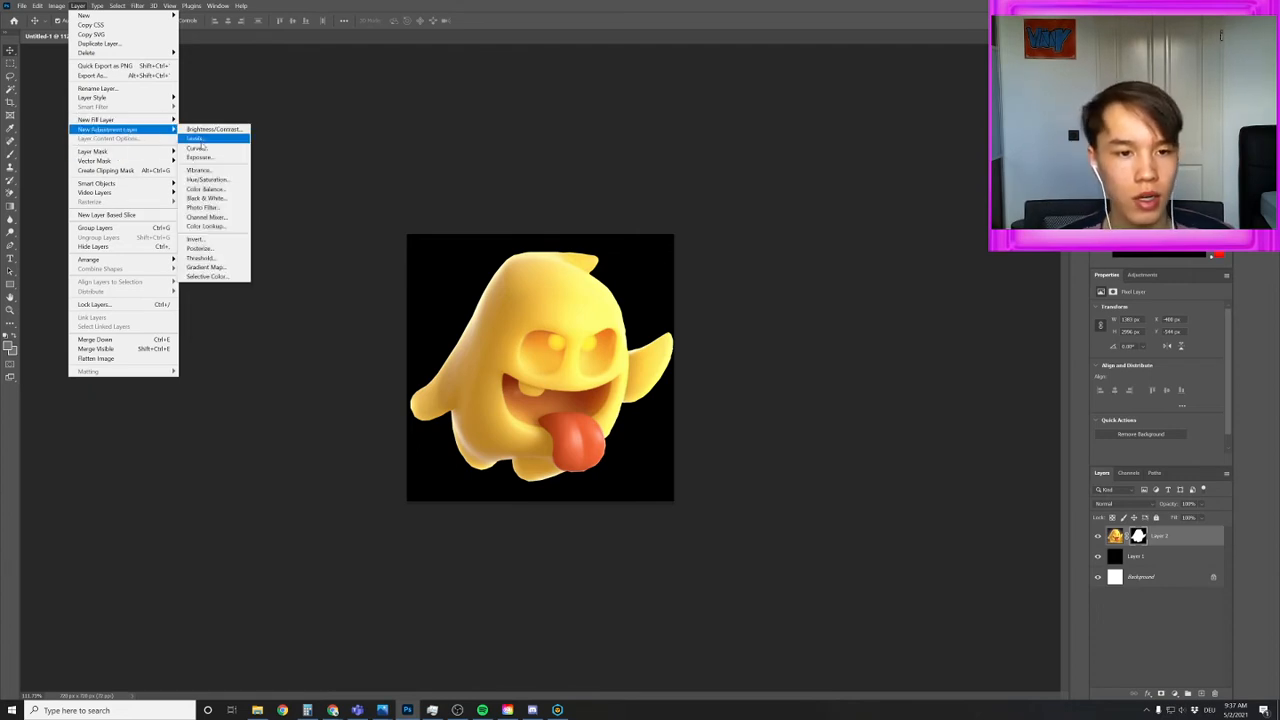
left_click(200, 157)
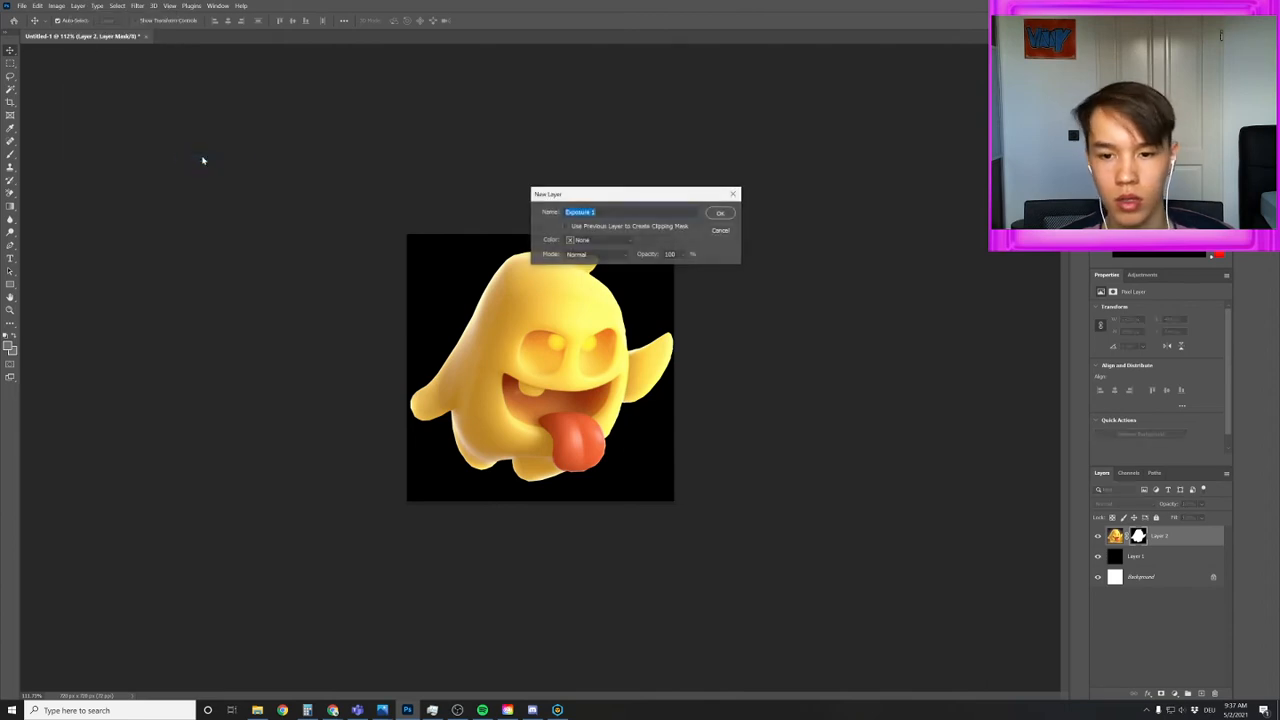
left_click(726, 216)
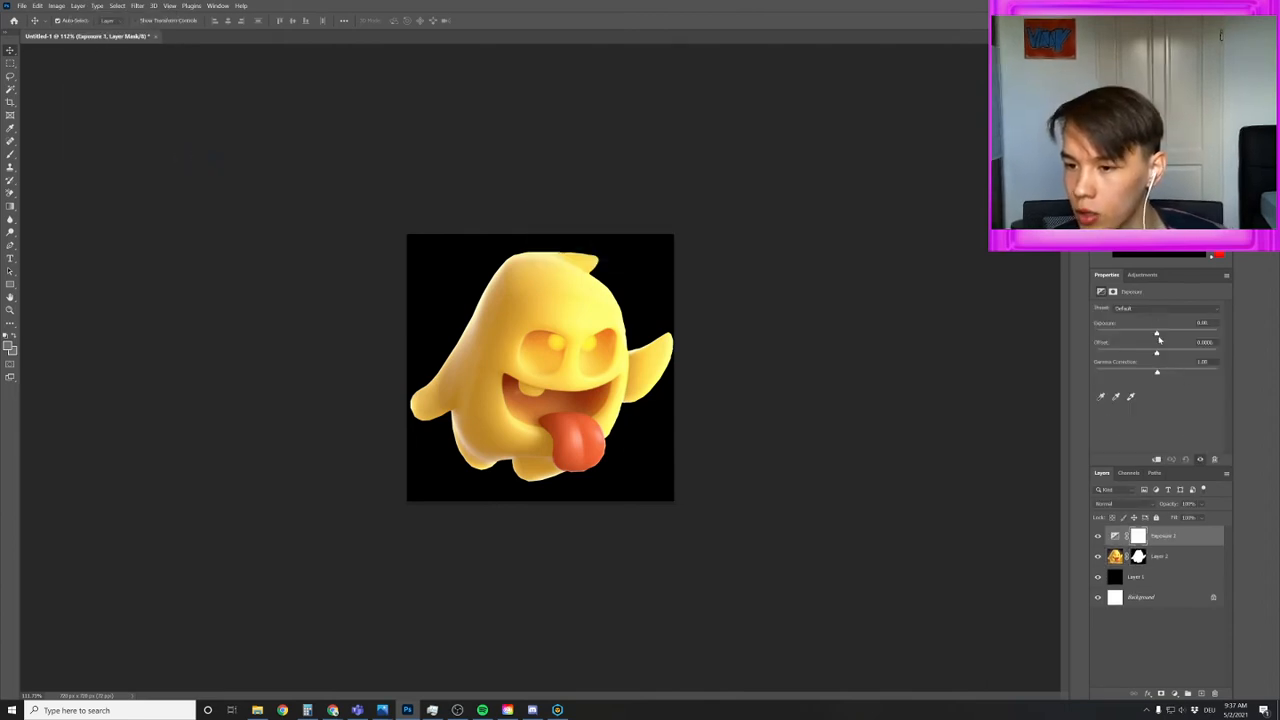
left_click_drag(1158, 334, 1160, 379)
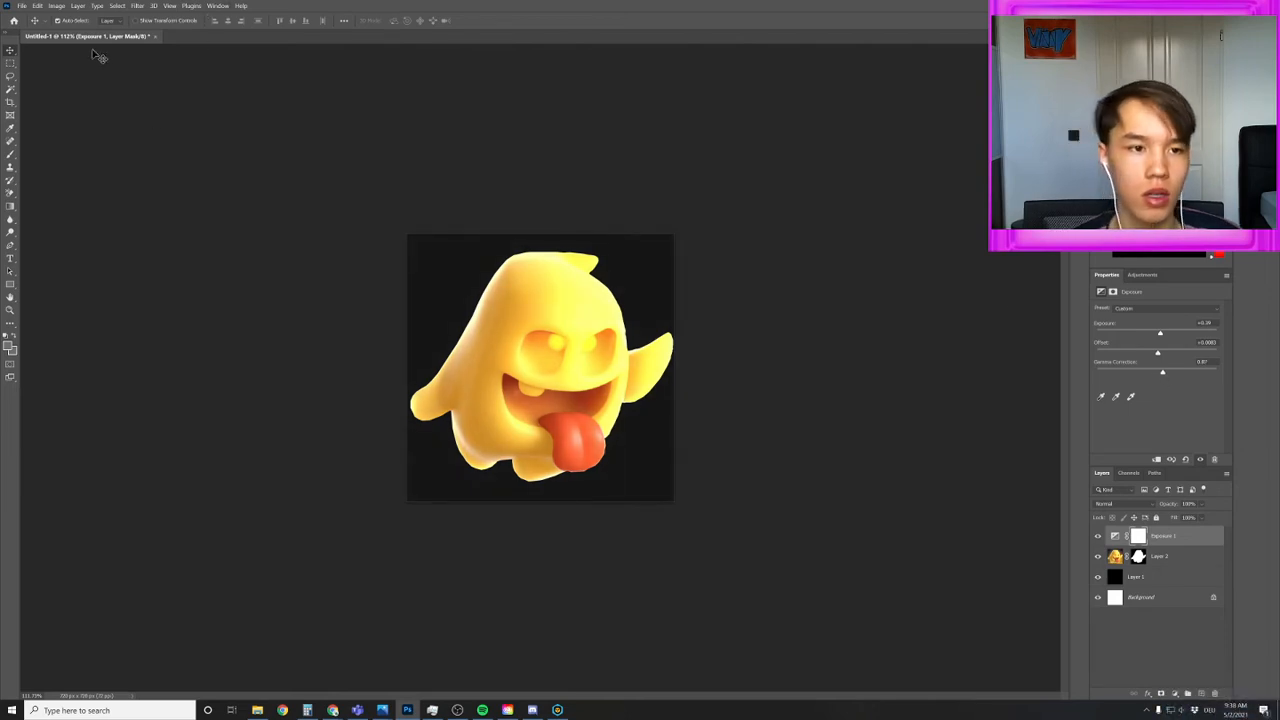
Try a wide white Outer Glow and a black Drop Shadow as layer styles on the ghost layer
left_click(79, 6)
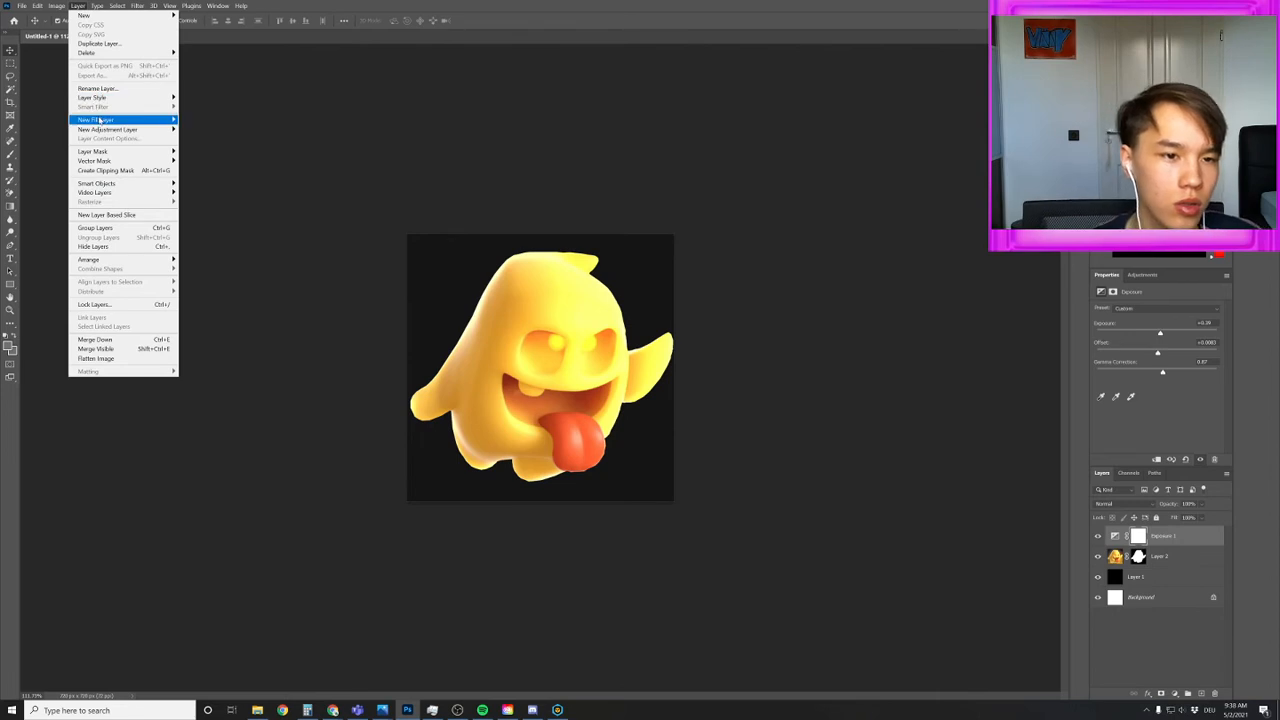
mouse_move(110, 100)
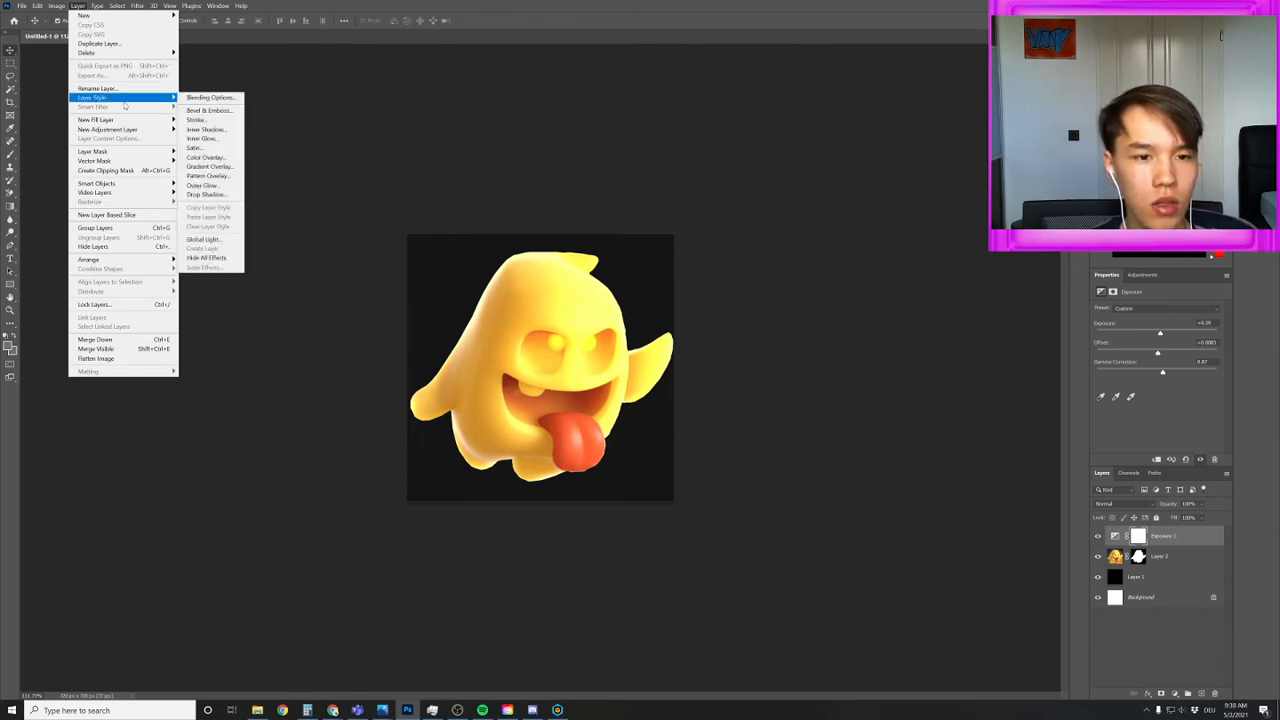
left_click(214, 185)
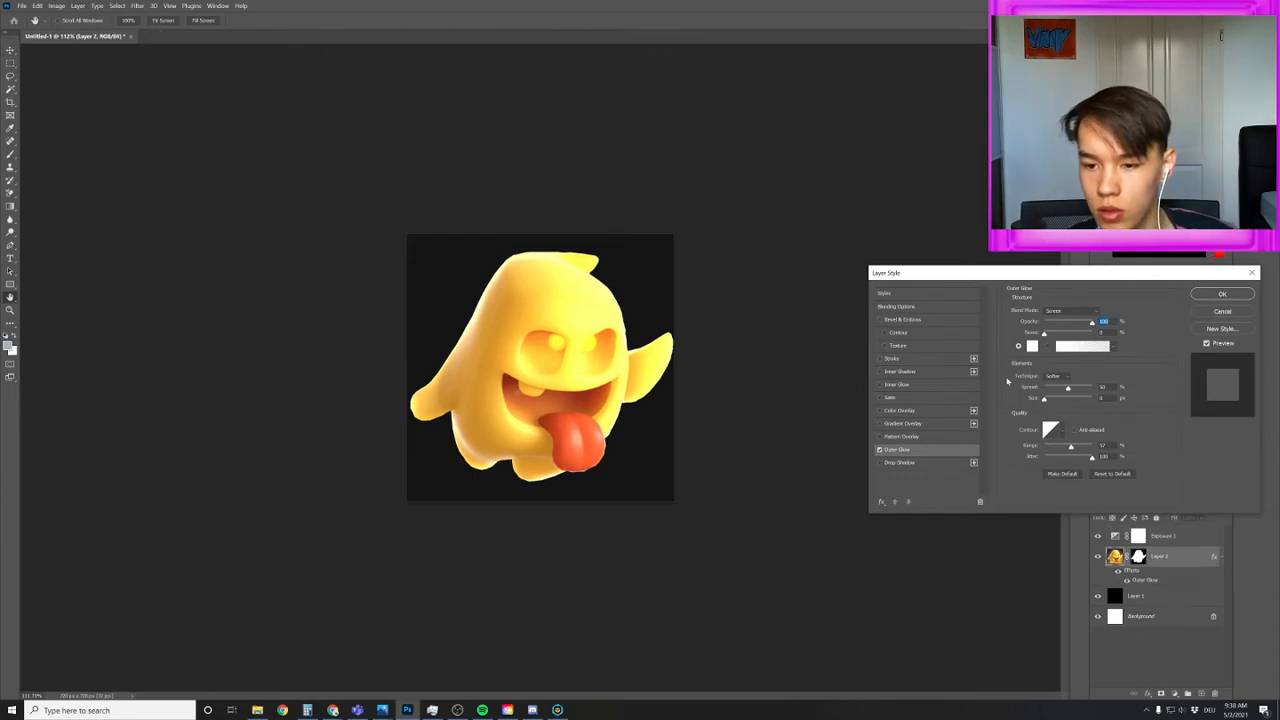
mouse_move(1046, 400)
left_mouse_down()
mouse_move(1076, 389)
mouse_move(1063, 393)
left_mouse_up()
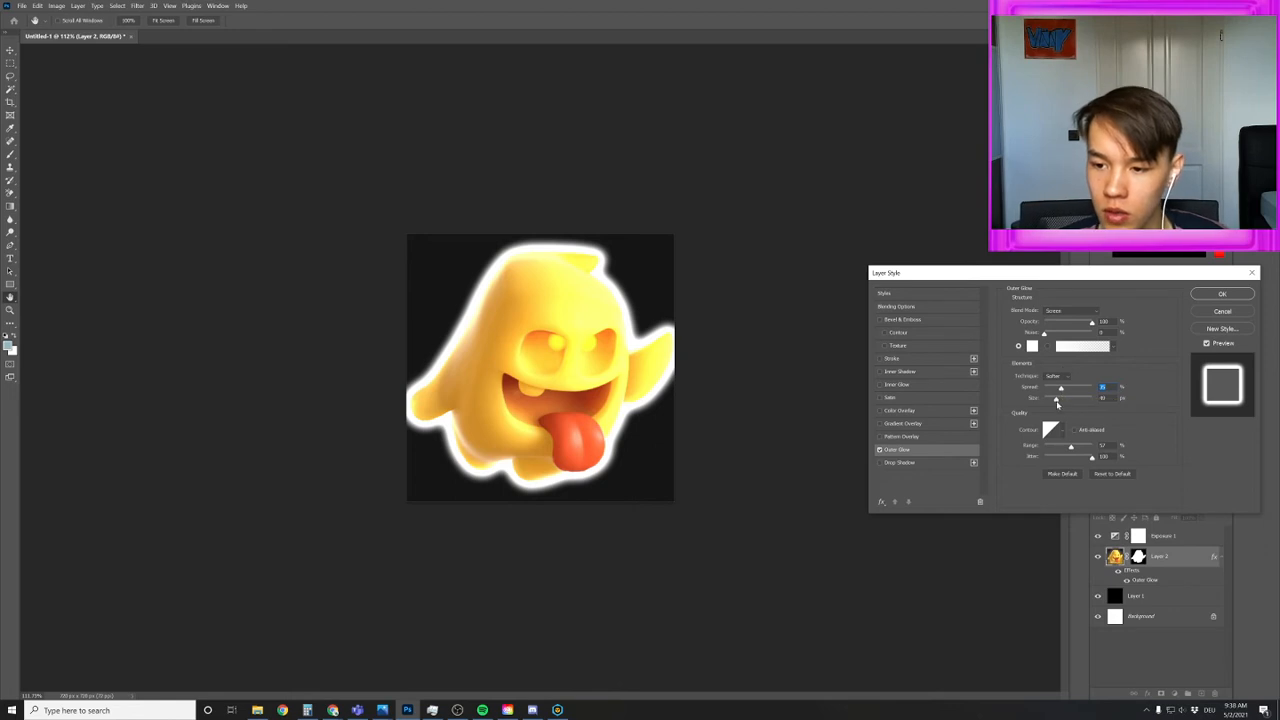
mouse_move(1062, 405)
left_mouse_down()
mouse_move(1082, 407)
mouse_move(1067, 408)
left_mouse_up()
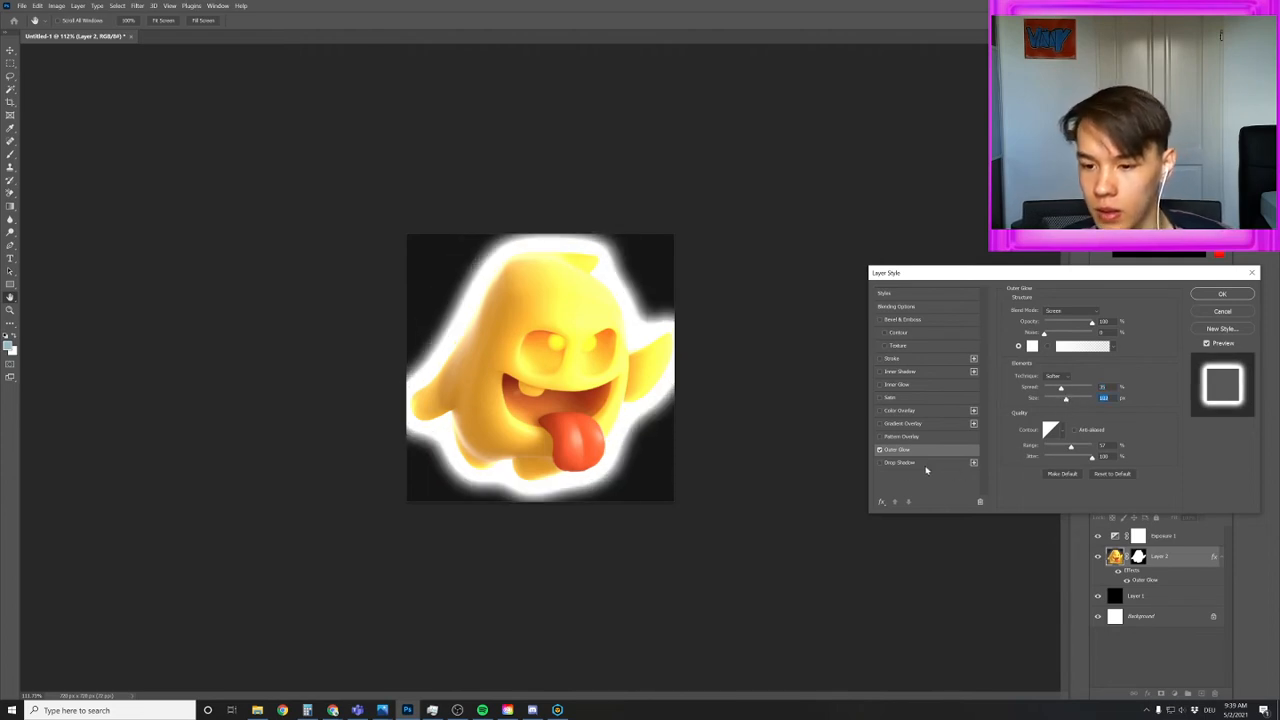
left_click(900, 463)
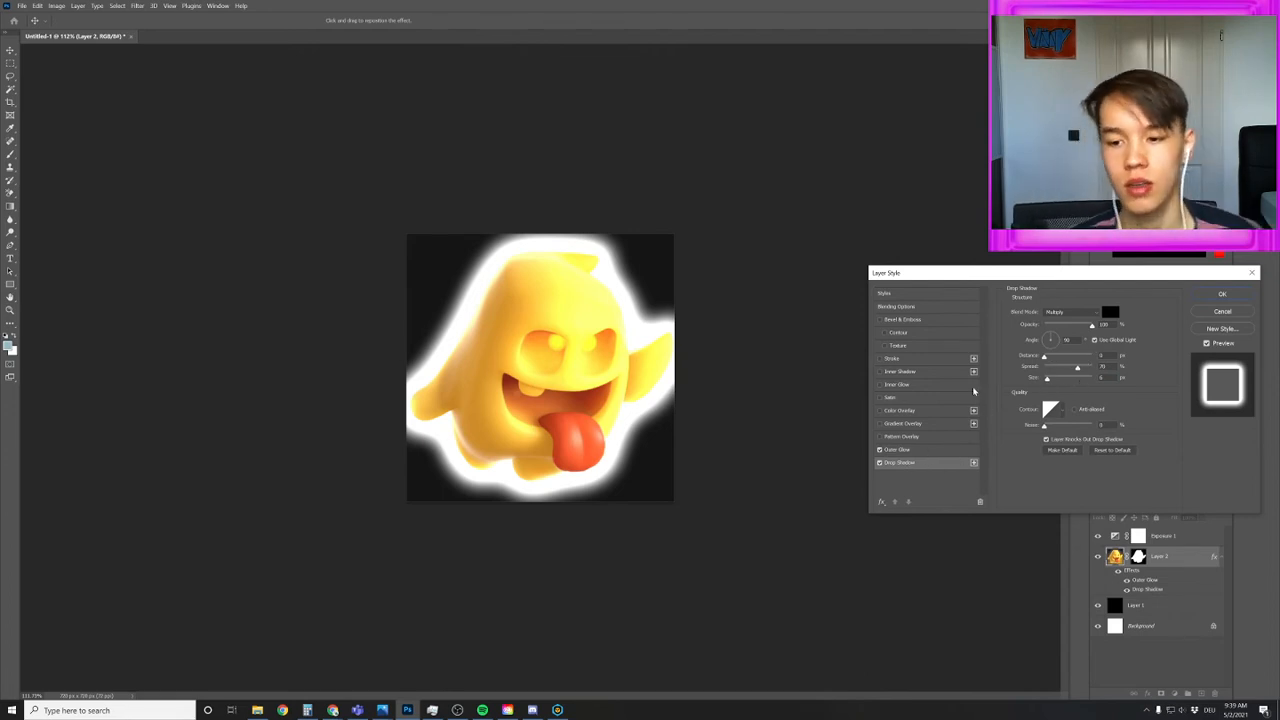
left_click(937, 450)
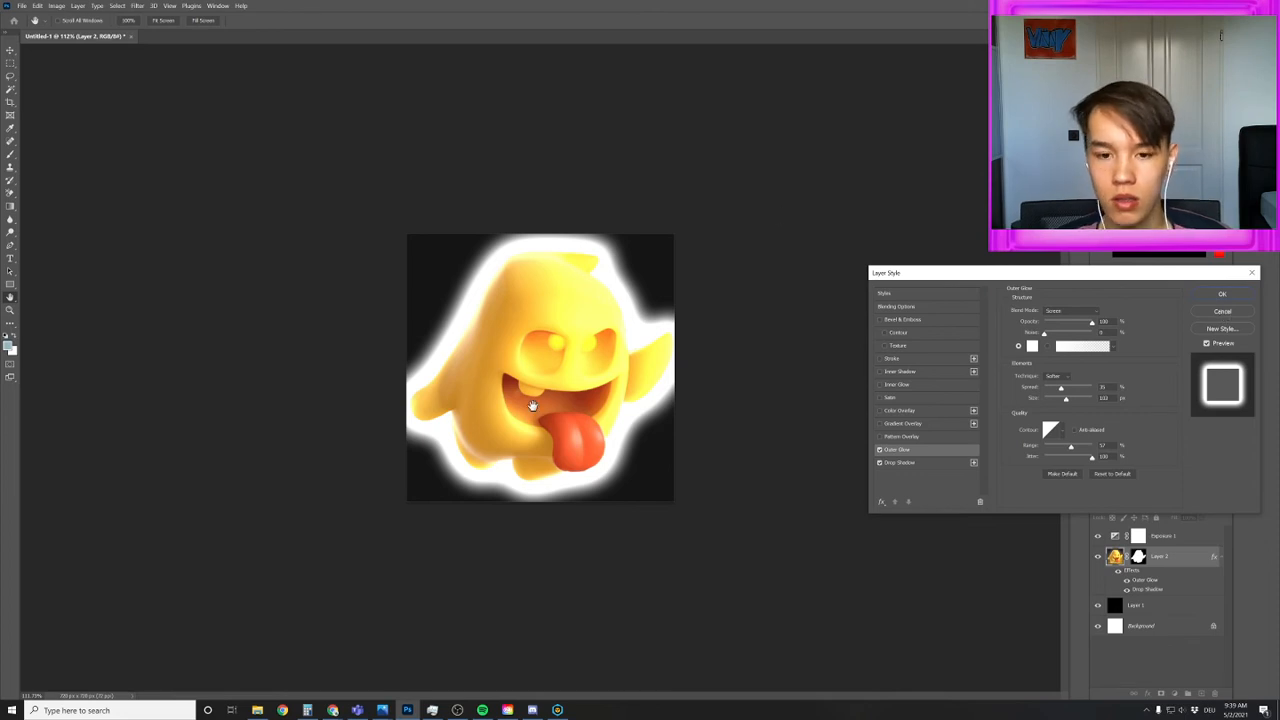
left_click(1223, 312)
Add a Hue/Saturation adjustment layer directly above the ghost, shifting the hue slightly and raising saturation to about +19
left_click(77, 5)
mouse_move(110, 129)
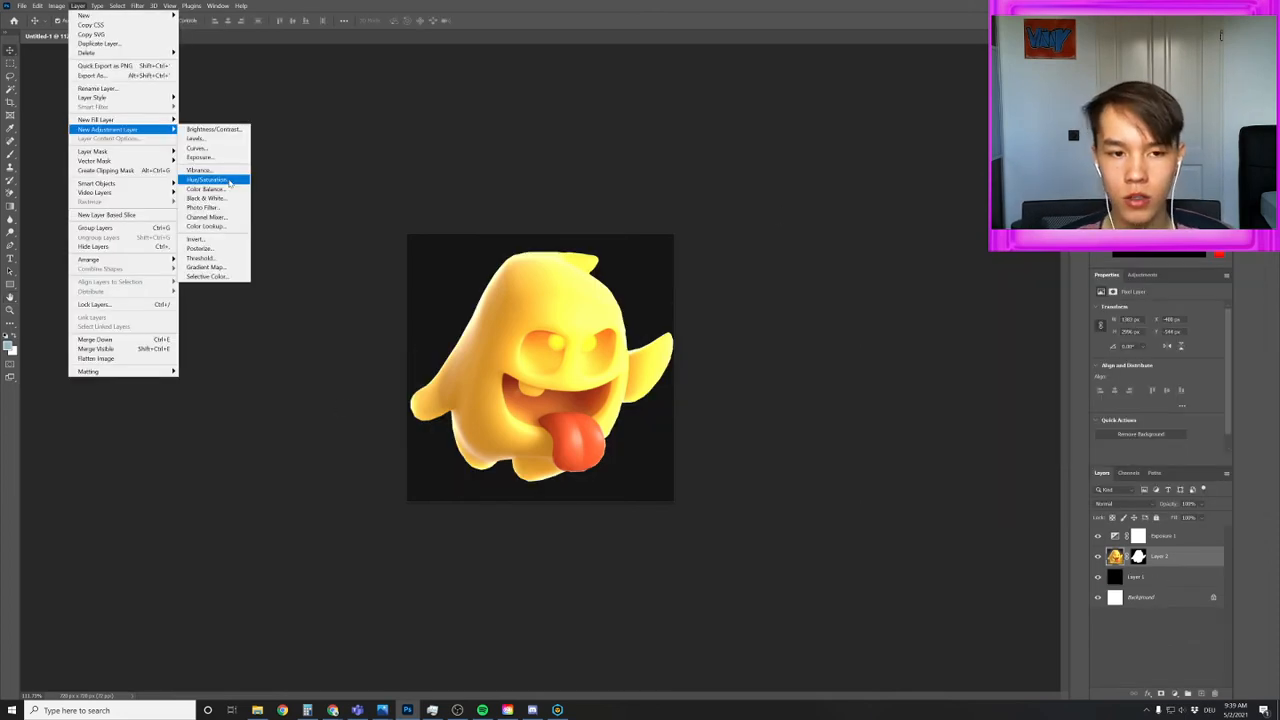
left_click(229, 182)
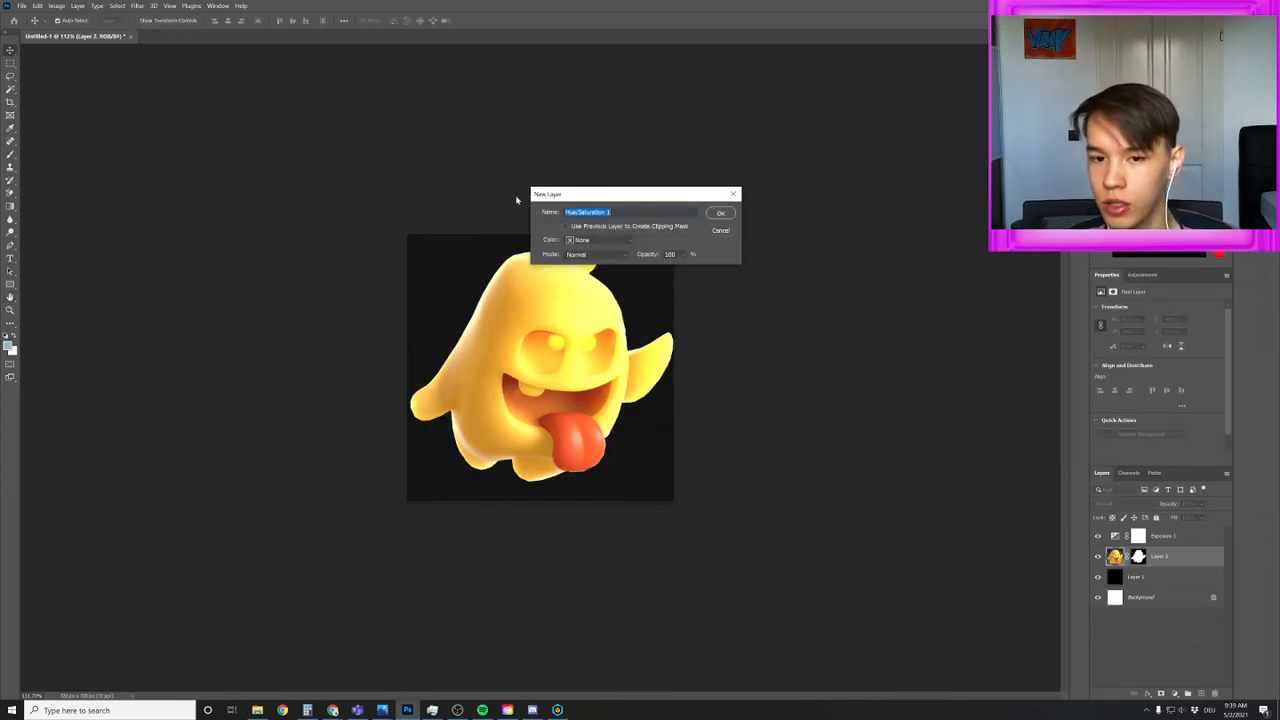
left_click(716, 213)
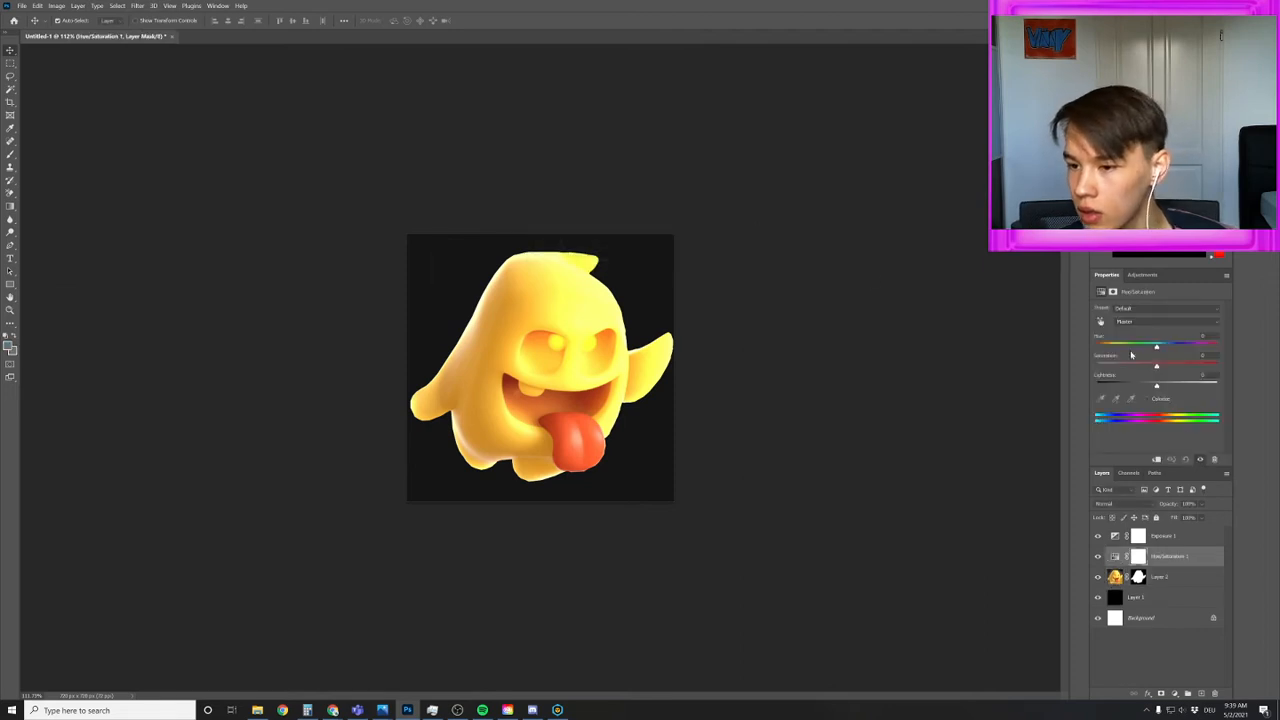
left_click_drag(1158, 349, 1174, 375)
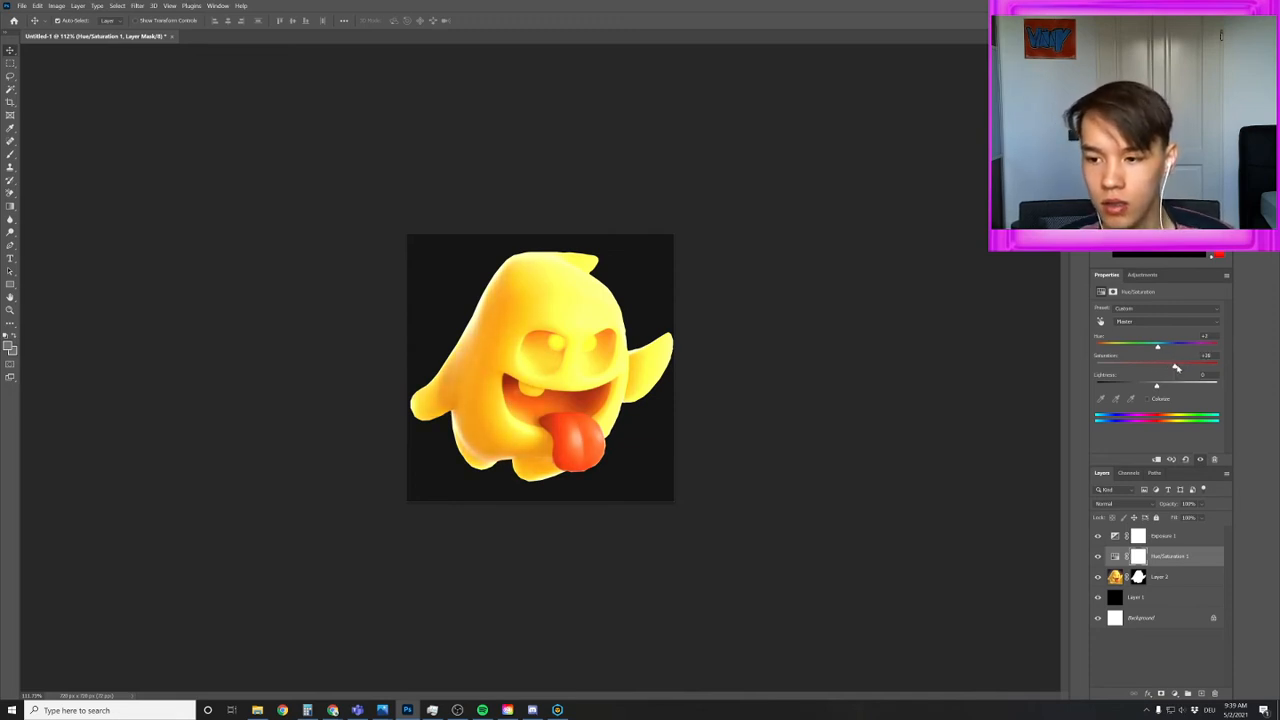
left_click_drag(1167, 371, 1166, 370)
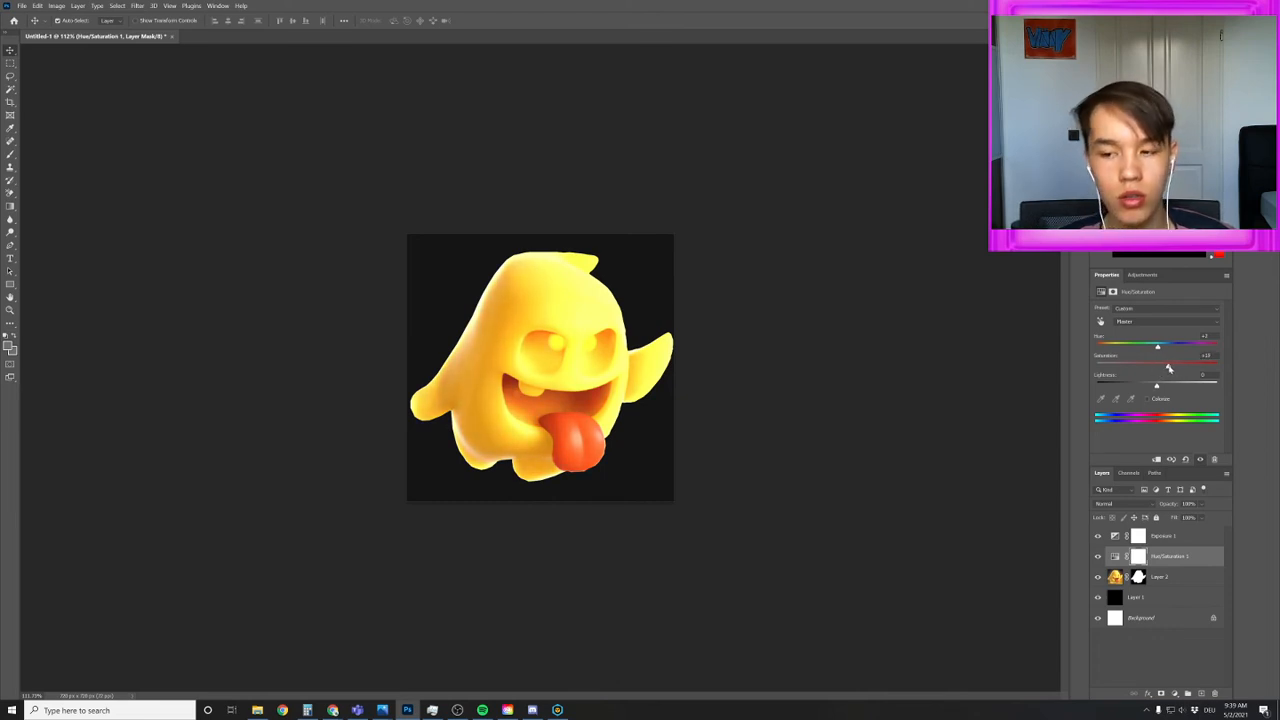
left_click_drag(1156, 388, 1166, 389)
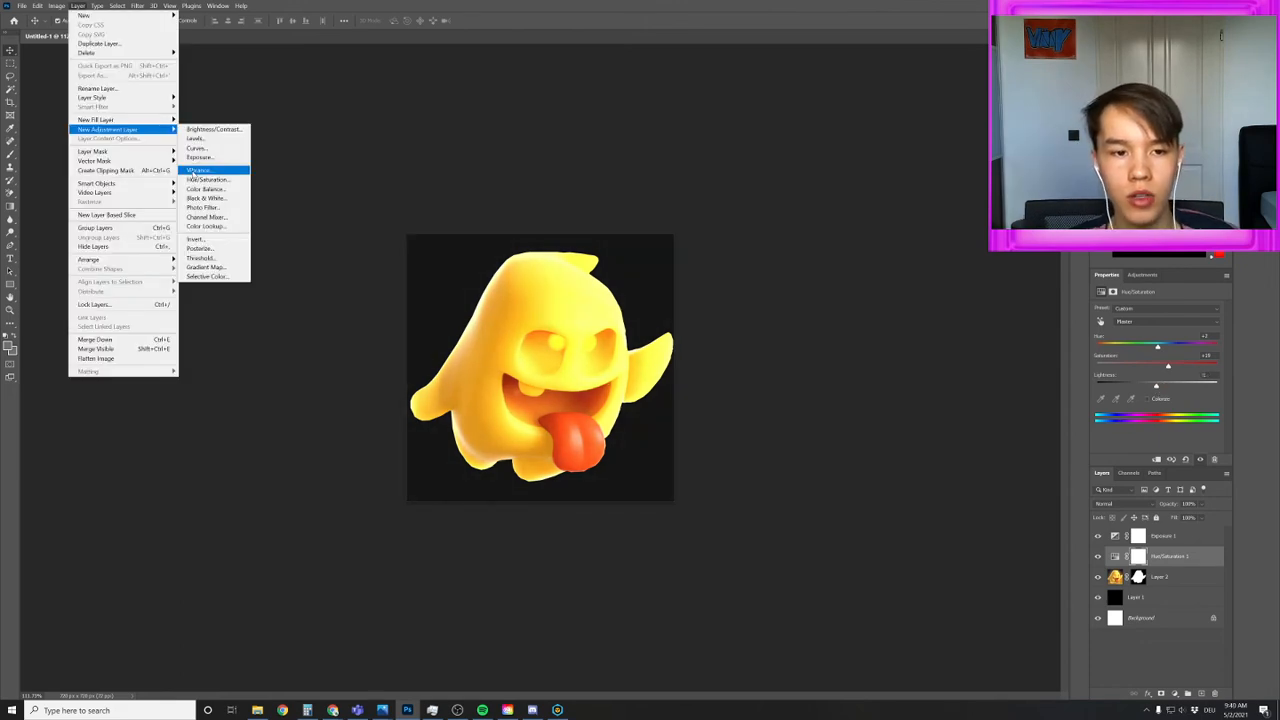
Add a Vibrance adjustment layer with vibrance at about +19 and saturation at about +20
left_click(193, 171)
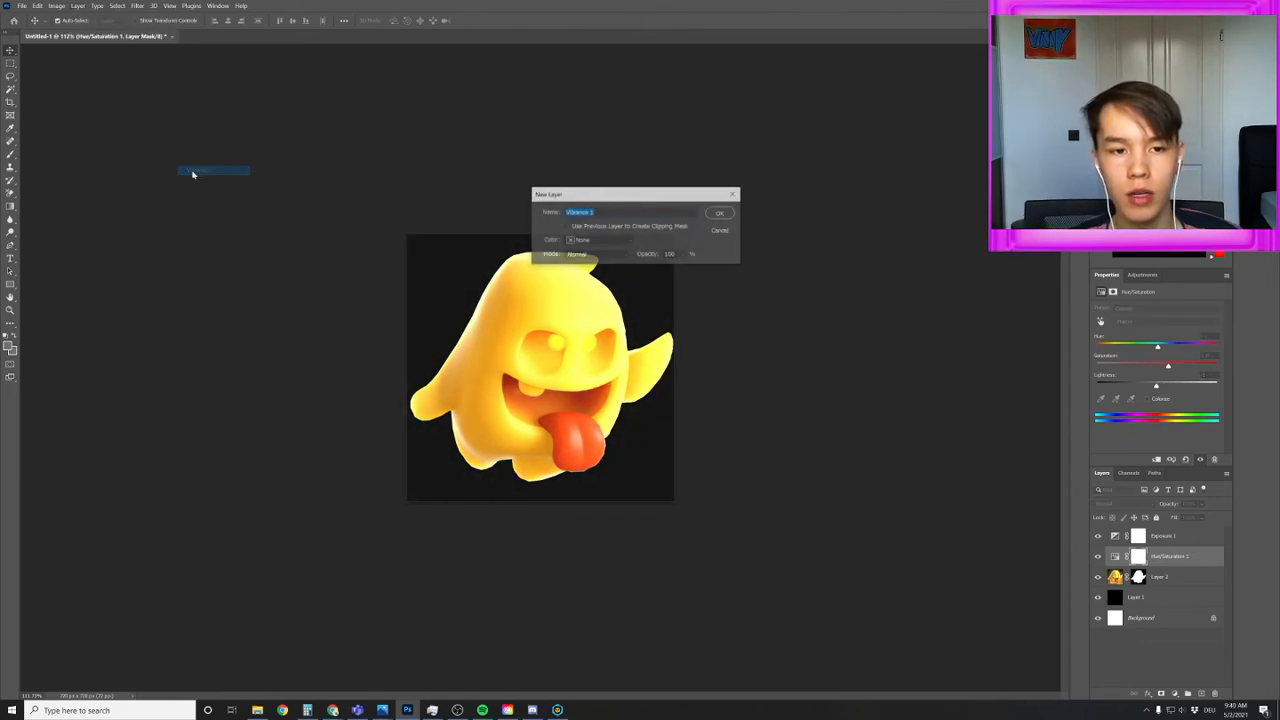
left_click(719, 214)
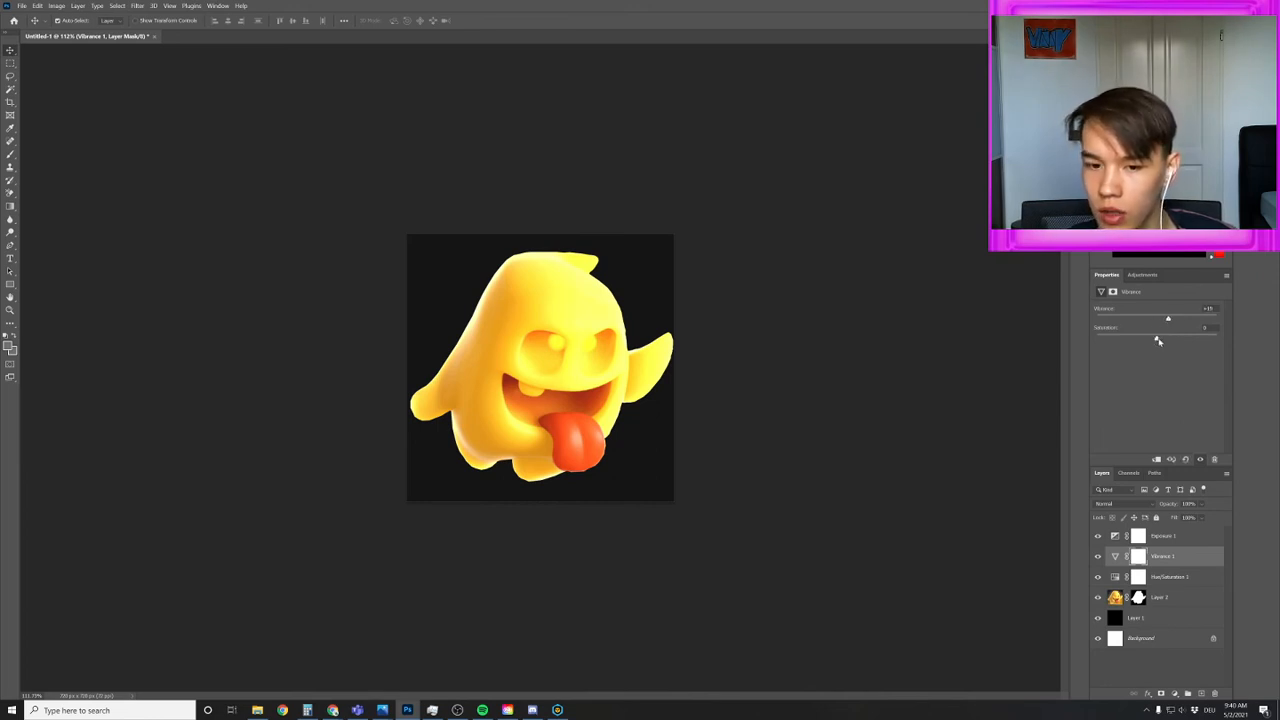
left_click_drag(1157, 341, 1169, 340)
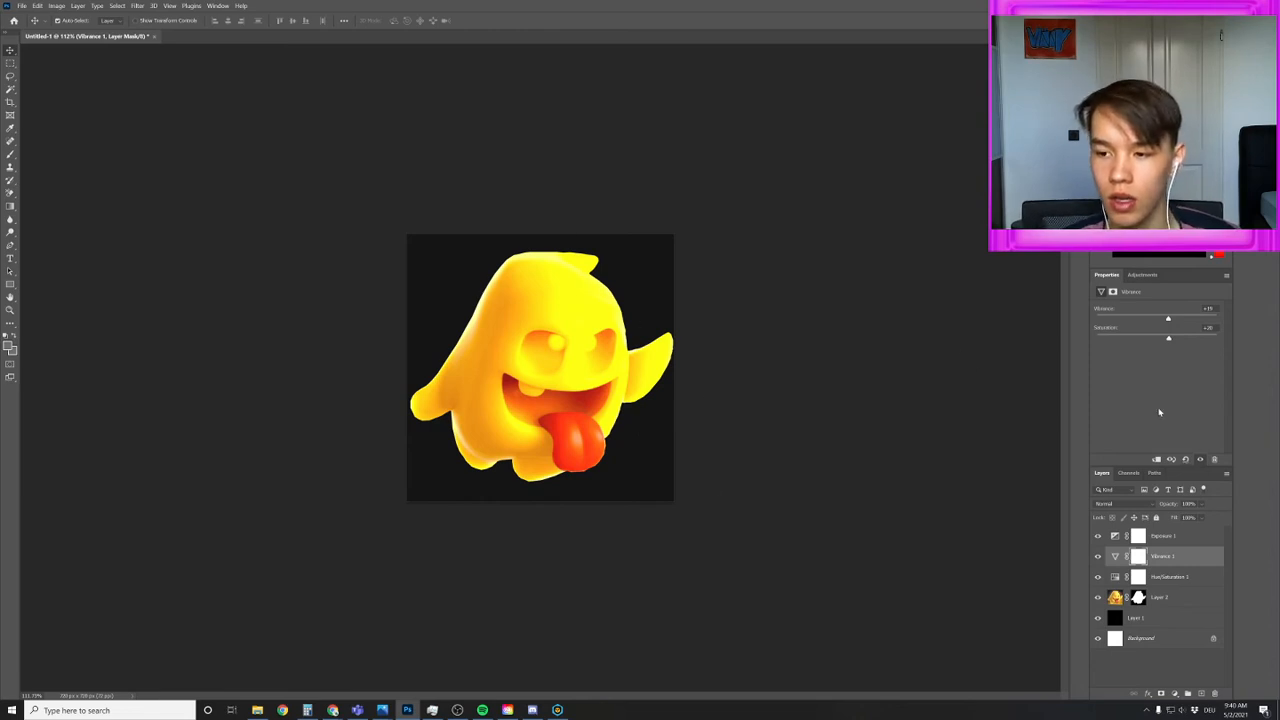
left_click(80, 5)
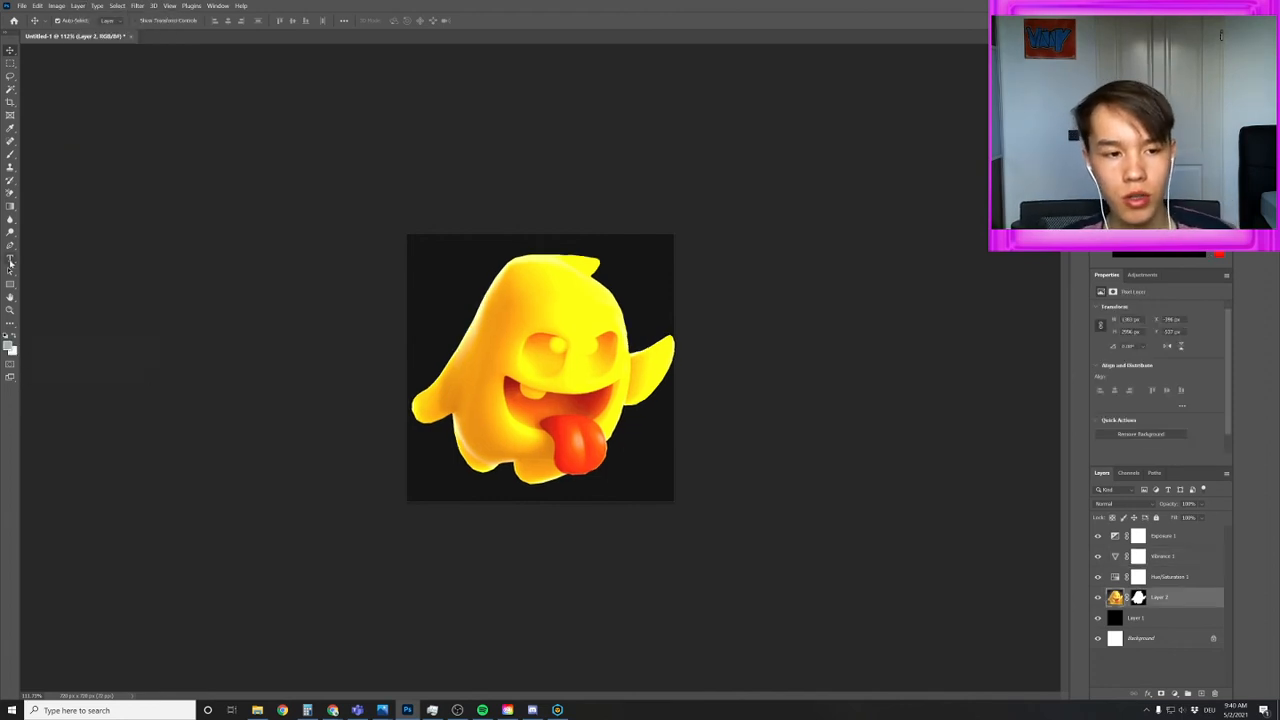
Add a light blue 24 pt text layer reading "Text" on the ghost's forehead, replacing the placeholder text
left_click(10, 262)
left_click(510, 312)
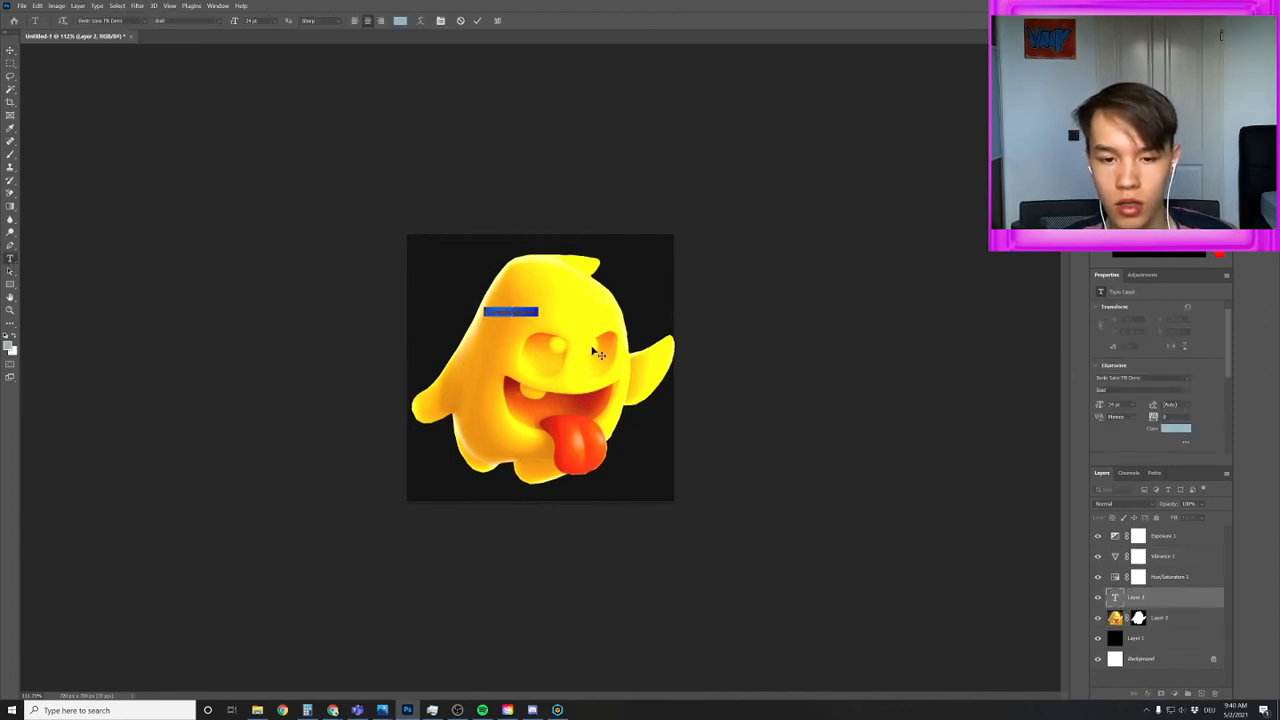
key("BackSpace")
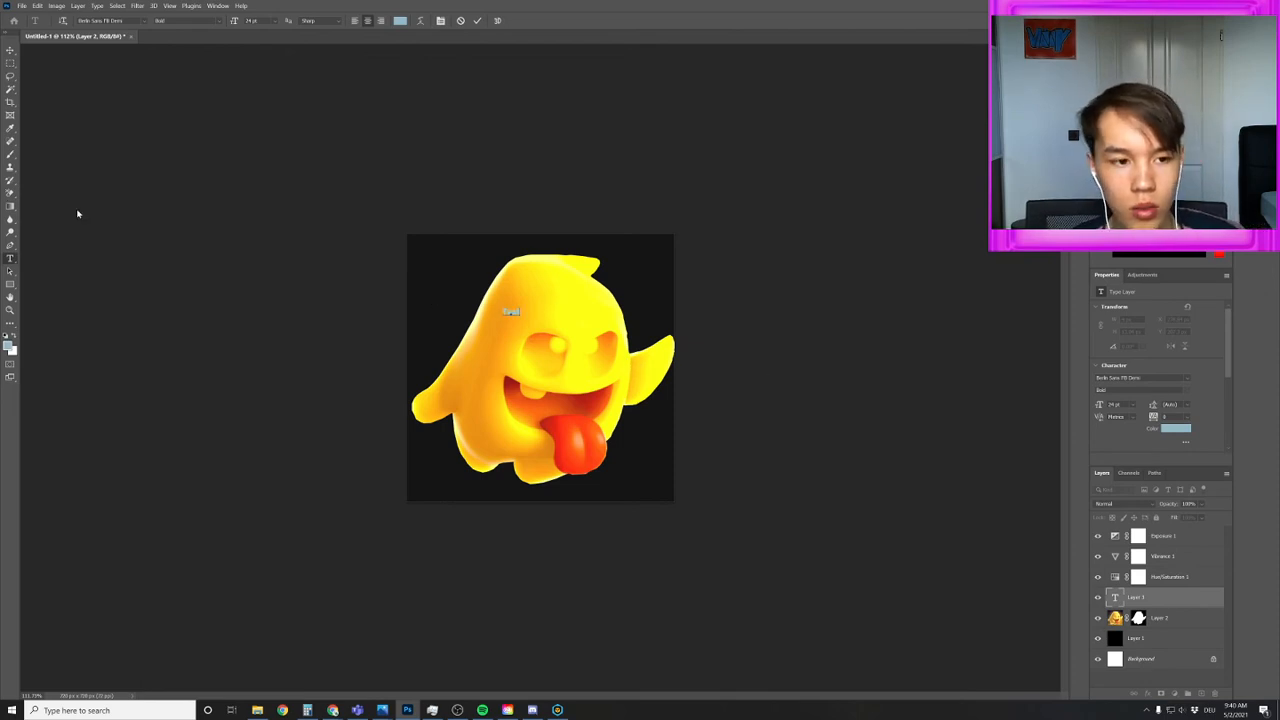
Enlarge the "Text" lettering with Free Transform to about 134 pt across the ghost's face
left_click(11, 49)
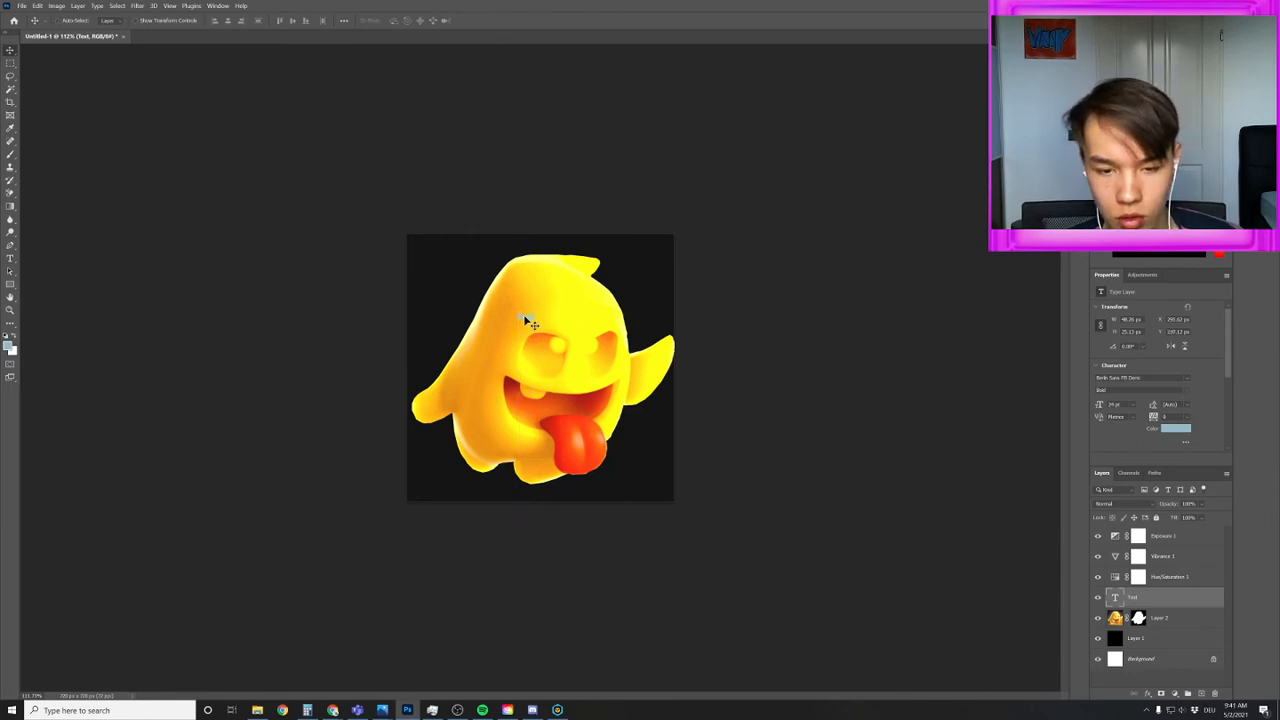
key("ctrl+t")
mouse_move(553, 306)
left_mouse_down()
mouse_move(625, 281)
mouse_move(560, 314)
left_mouse_up()
key("Return")
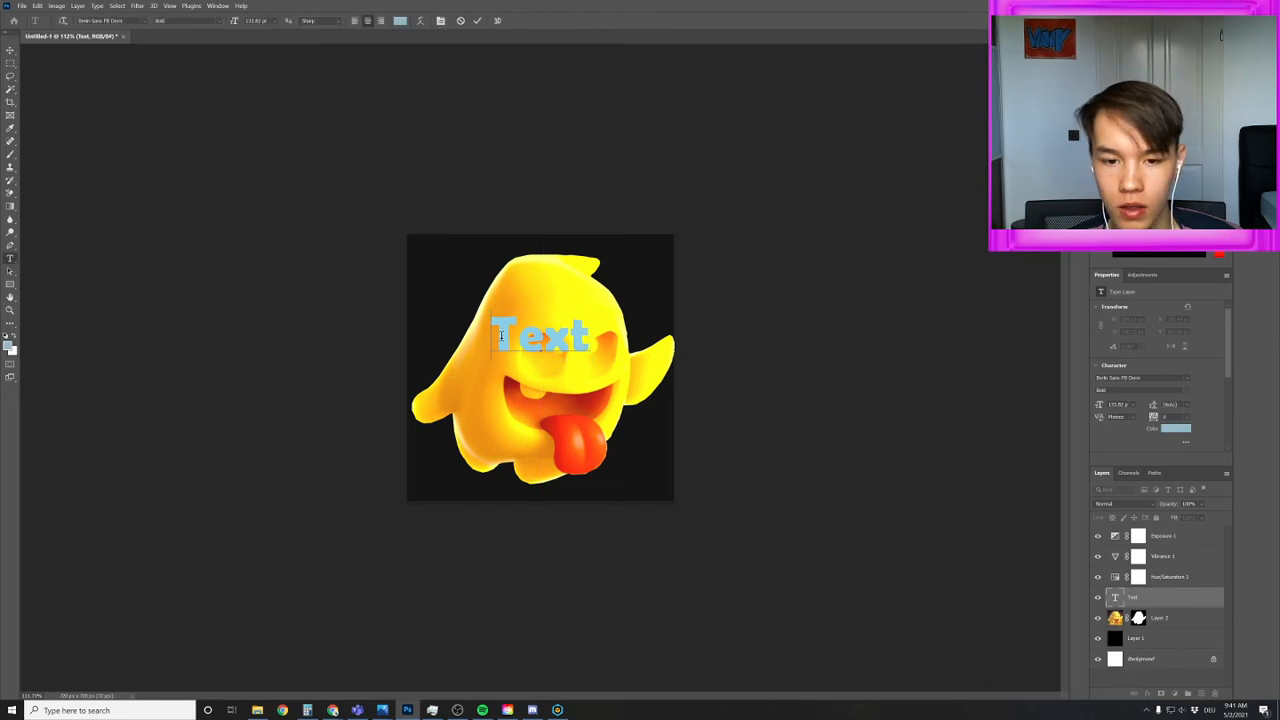
Recolor the "Text" lettering pinkish red and move it slightly lower on the ghost's face
left_click_drag(492, 338, 593, 345)
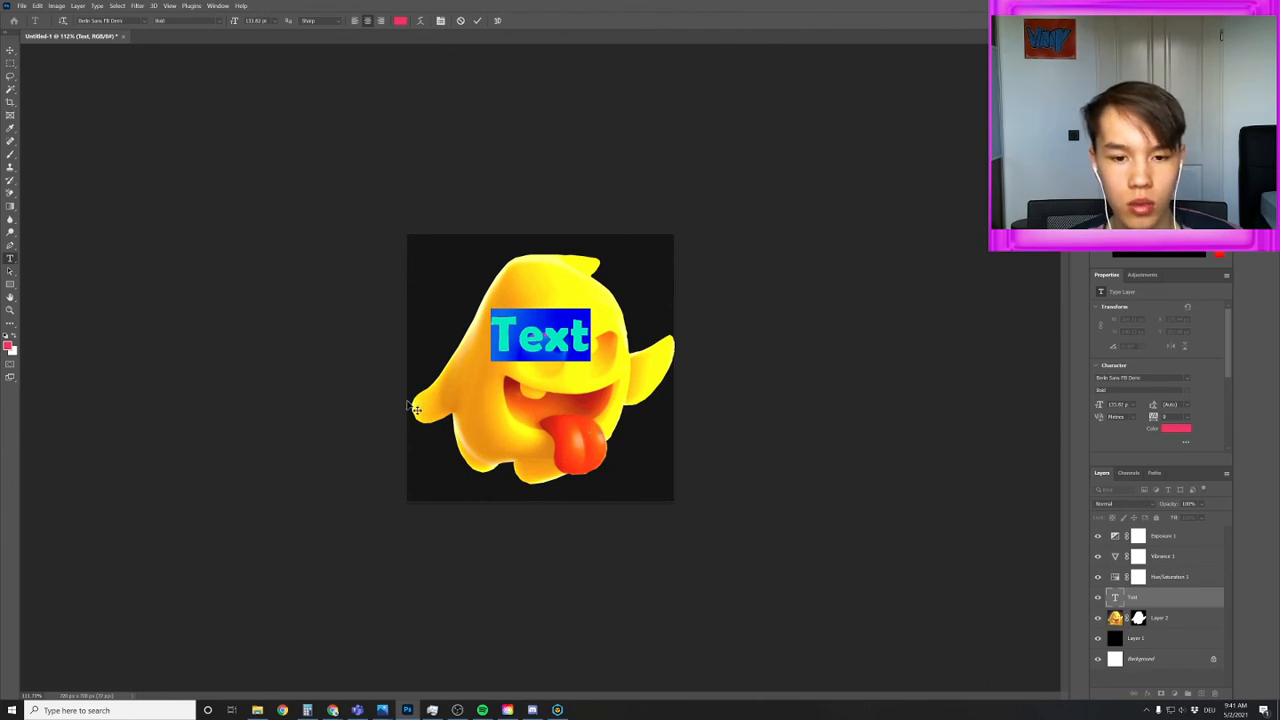
left_click(10, 49)
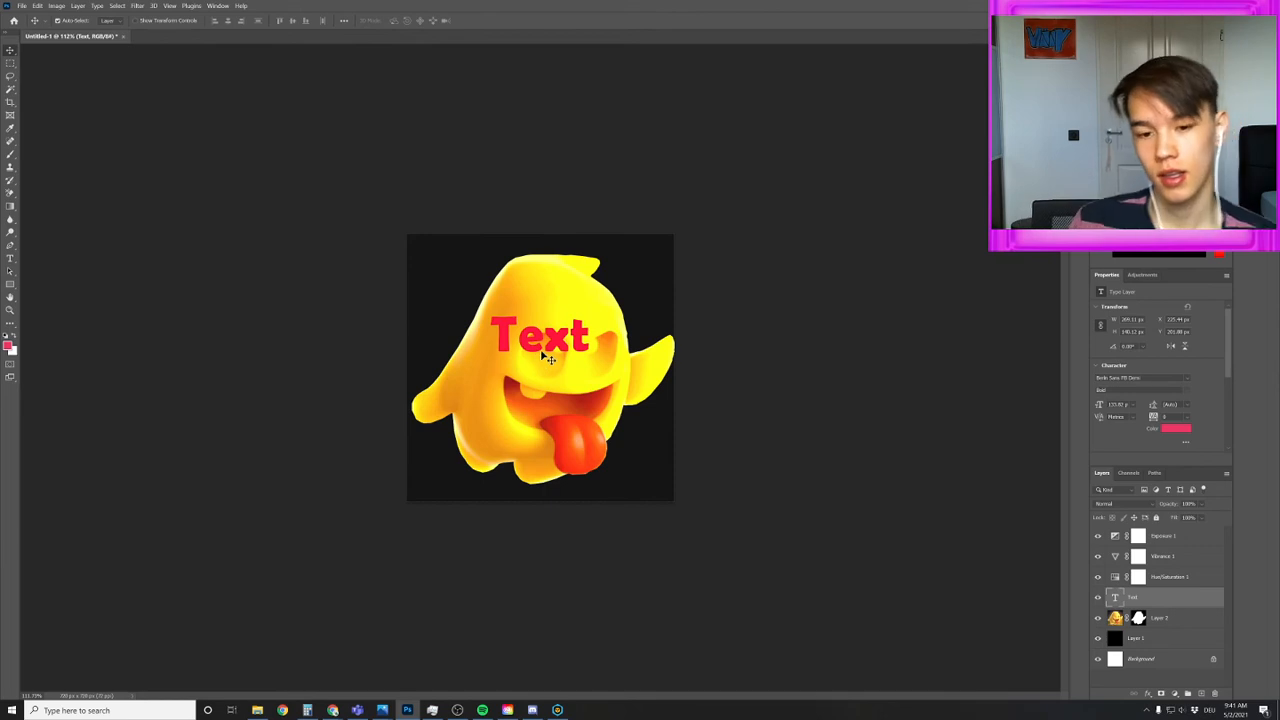
mouse_move(560, 341)
left_mouse_down()
mouse_move(538, 366)
mouse_move(572, 376)
mouse_move(560, 345)
left_mouse_up()
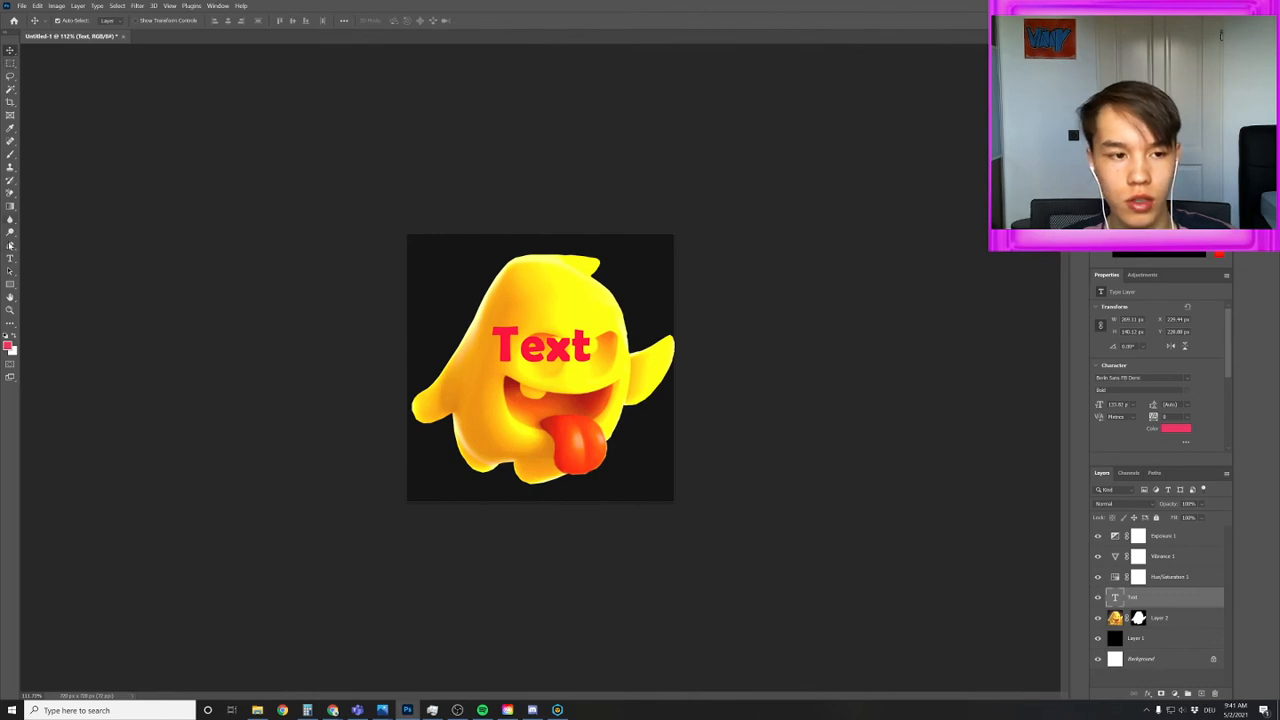
Select the "Text" lettering and browse the available fonts, previewing them on the ghost's face
double_click(10, 258)
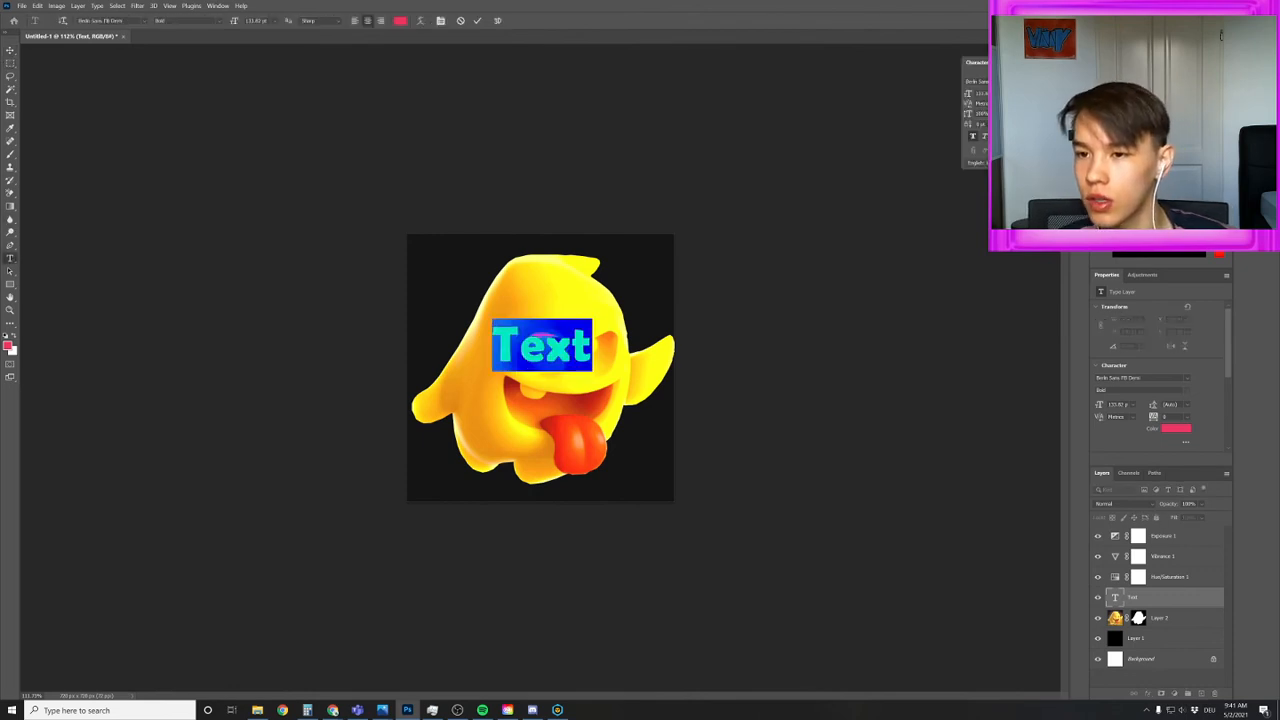
left_click(1042, 81)
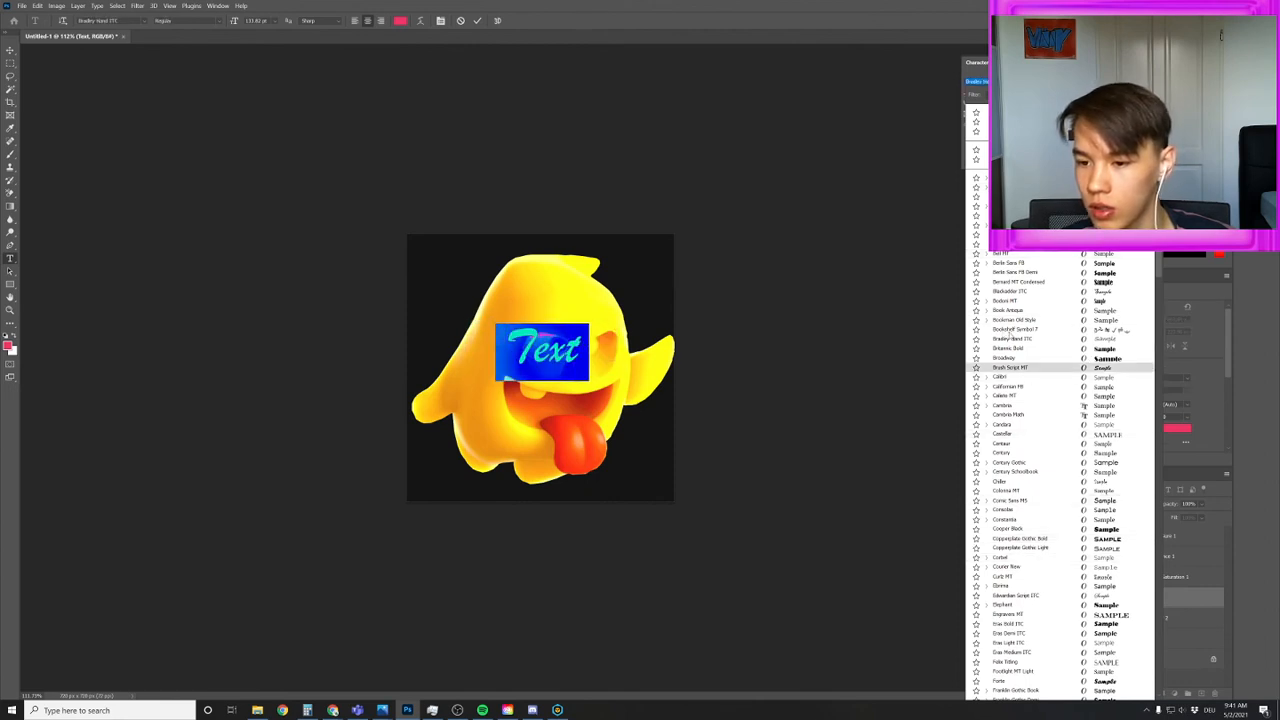
scroll(1052, 295, "down", 10)
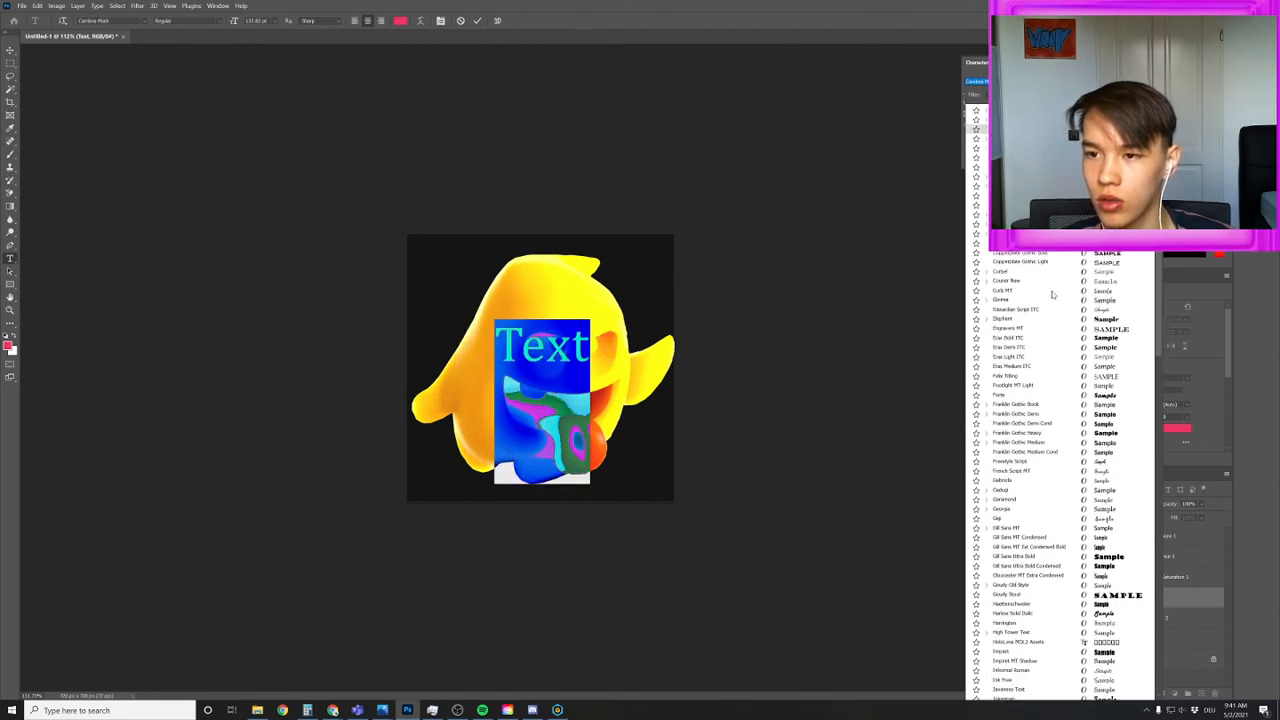
scroll(1052, 295, "down", 10)
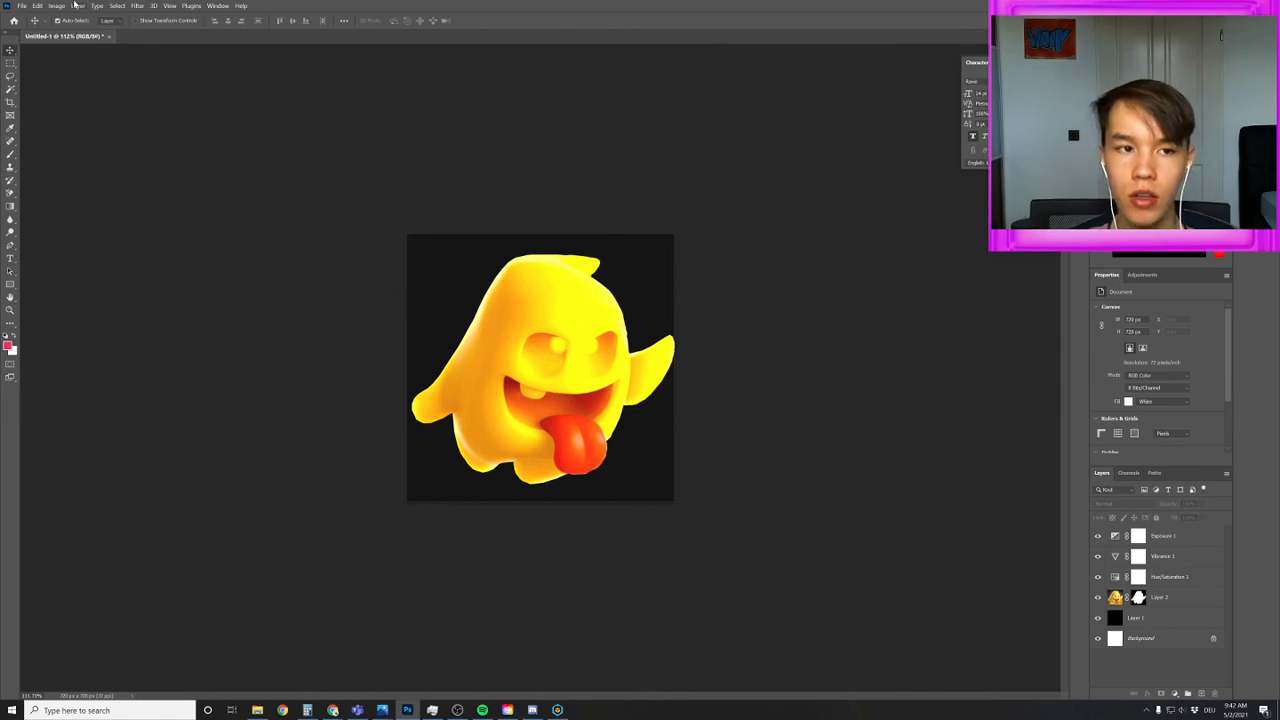
Export the picture as a 720 × 720 px PNG at 100% scale with transparency and sRGB conversion
left_click(20, 5)
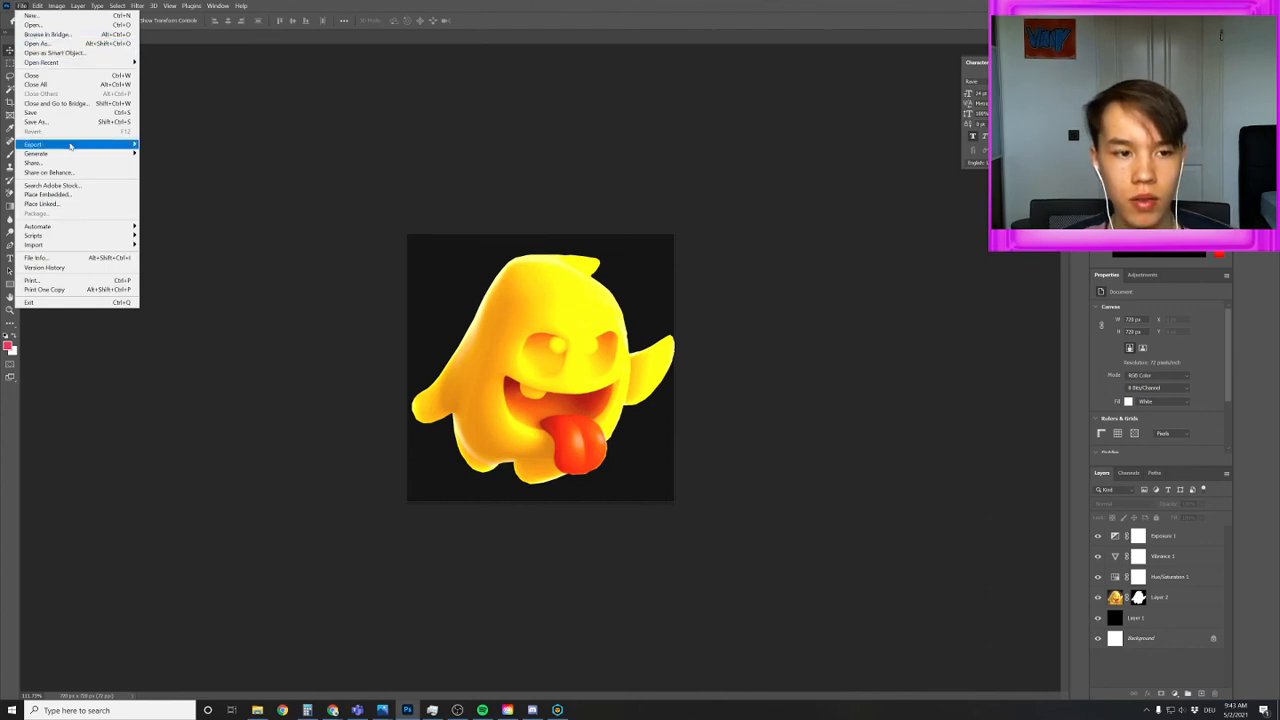
mouse_move(82, 147)
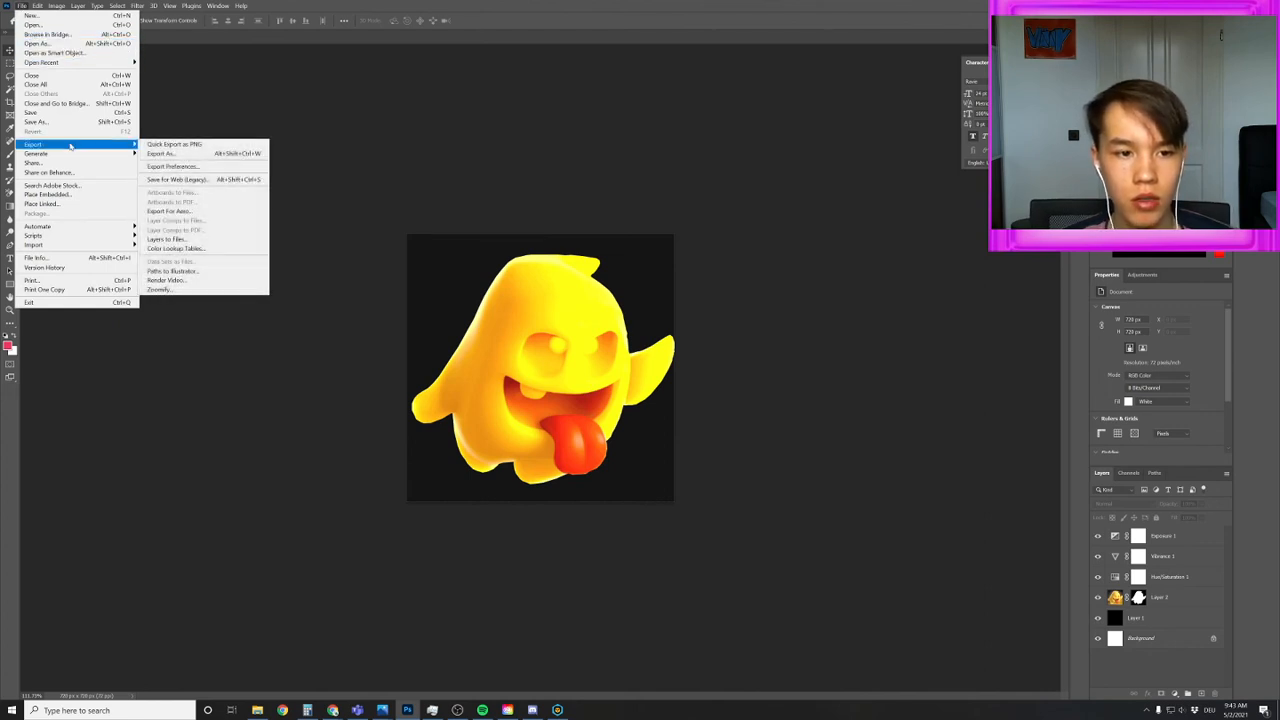
left_click(165, 154)
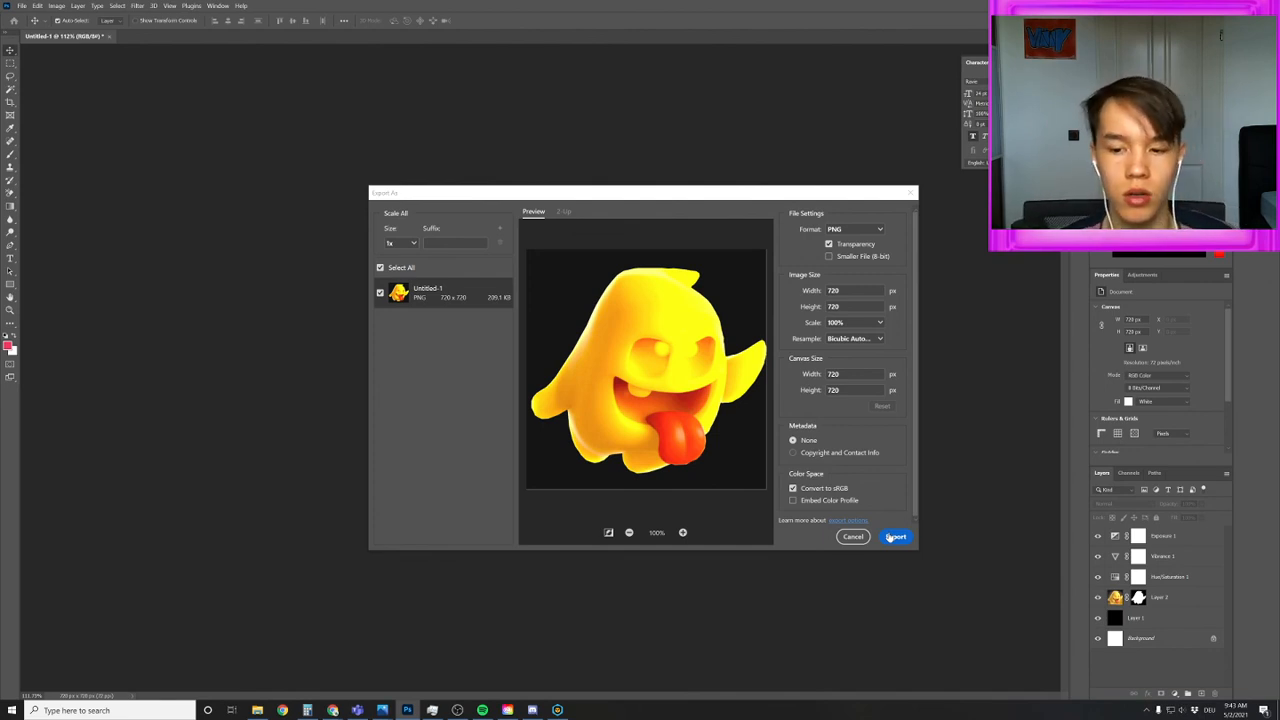
left_click(893, 537)
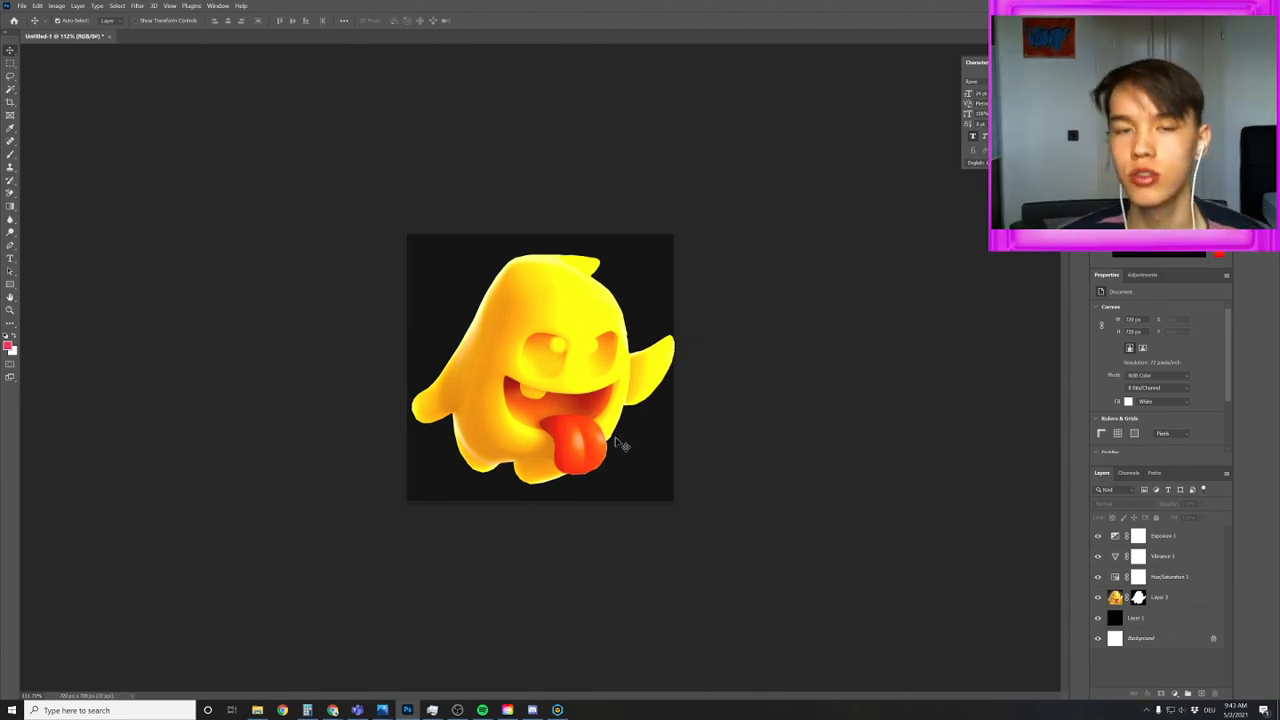